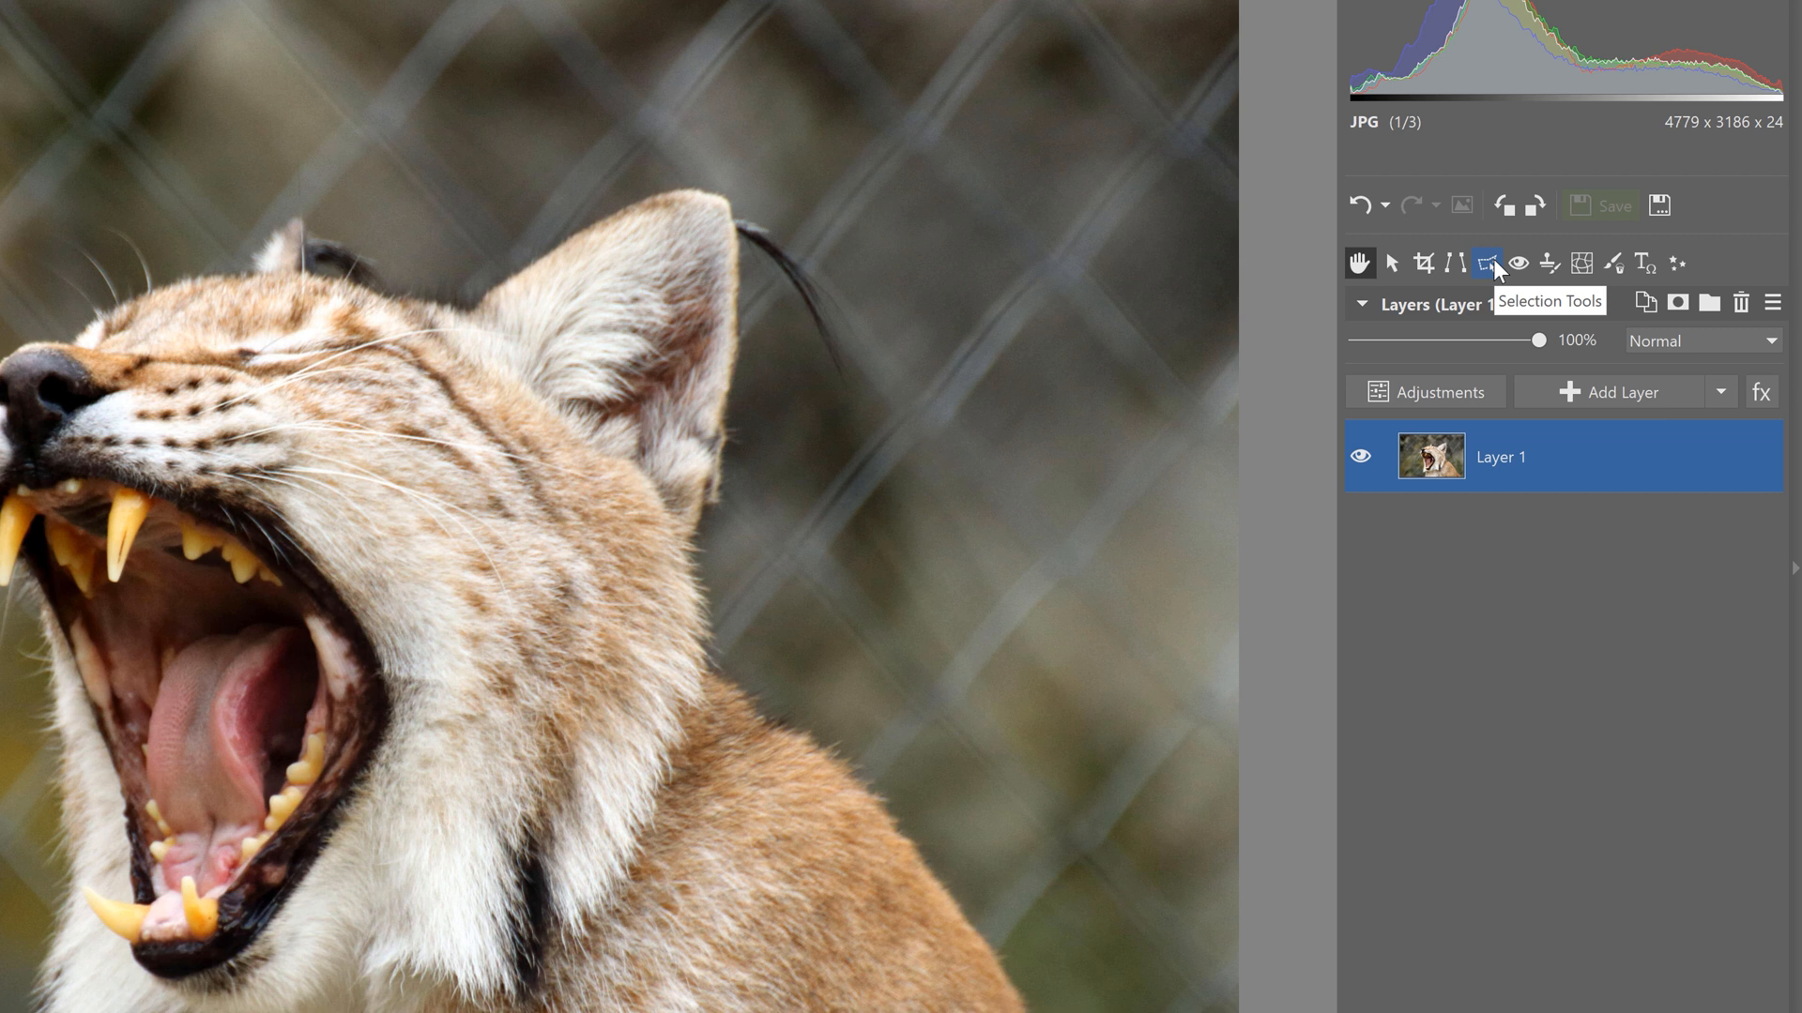
Set up the Magic Wand with Hue matching, a blur of 33 and a tolerance of 23
left_click(1494, 262)
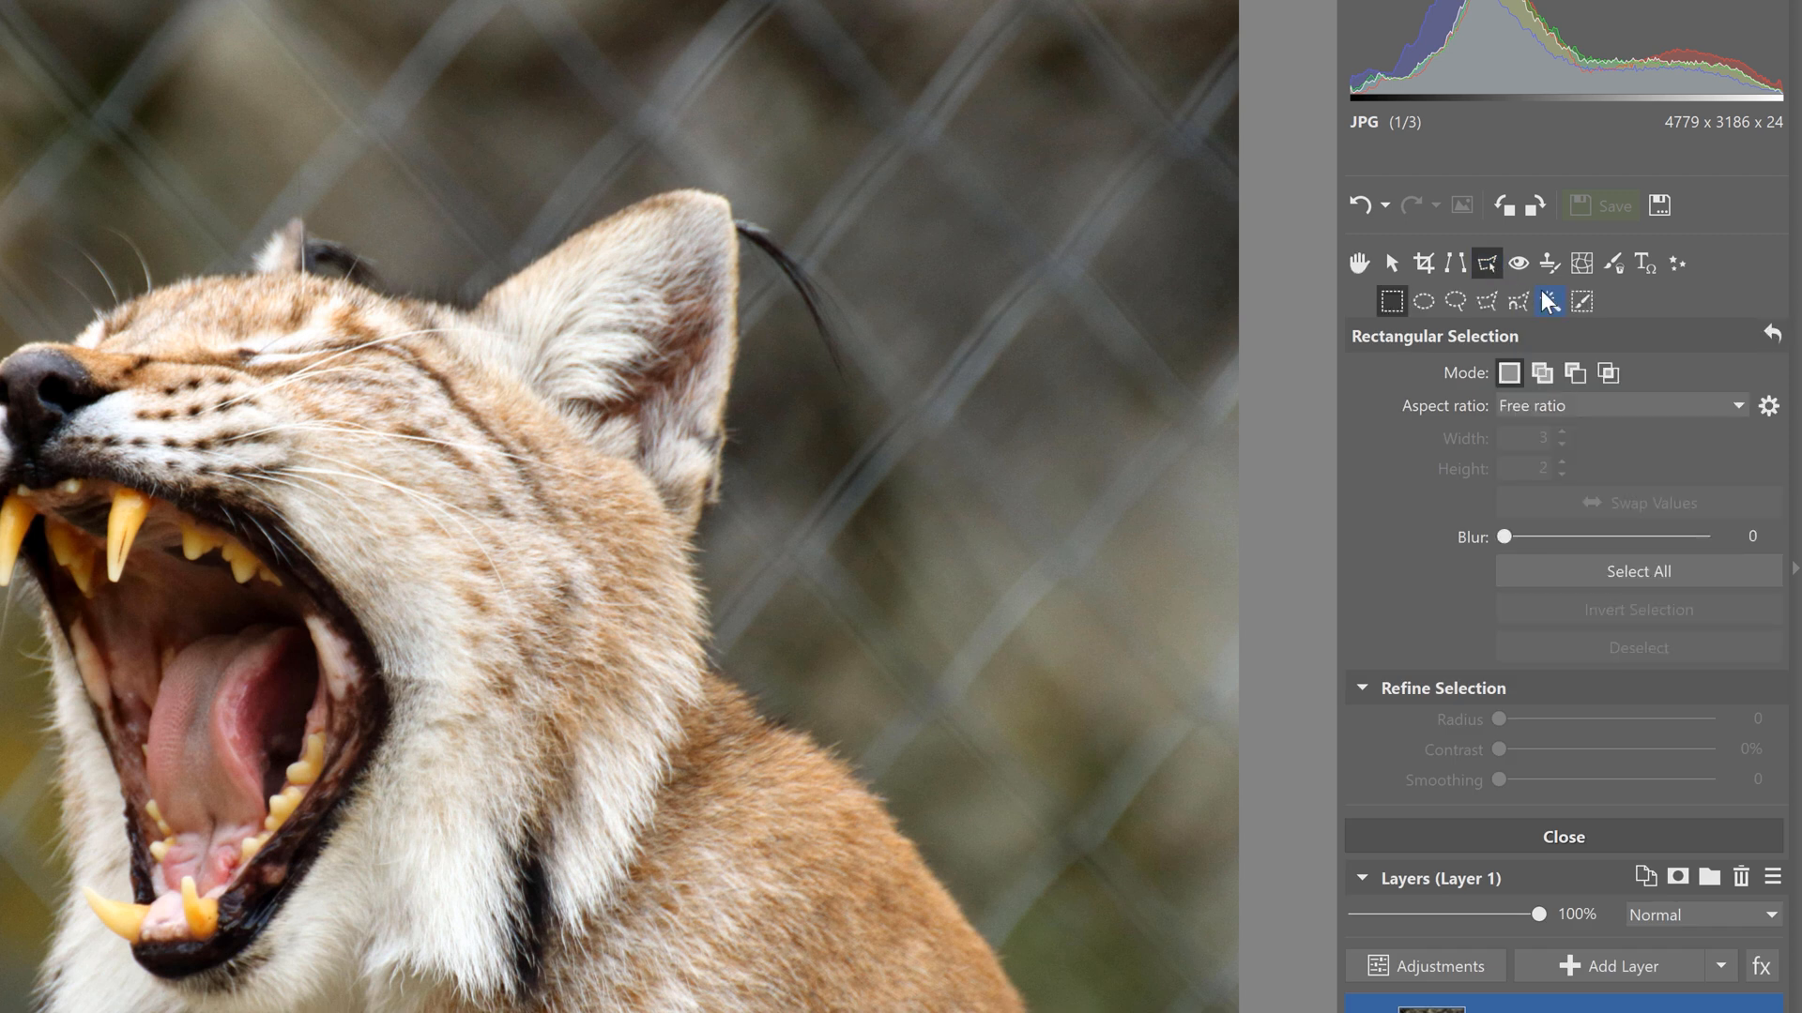
left_click(1548, 301)
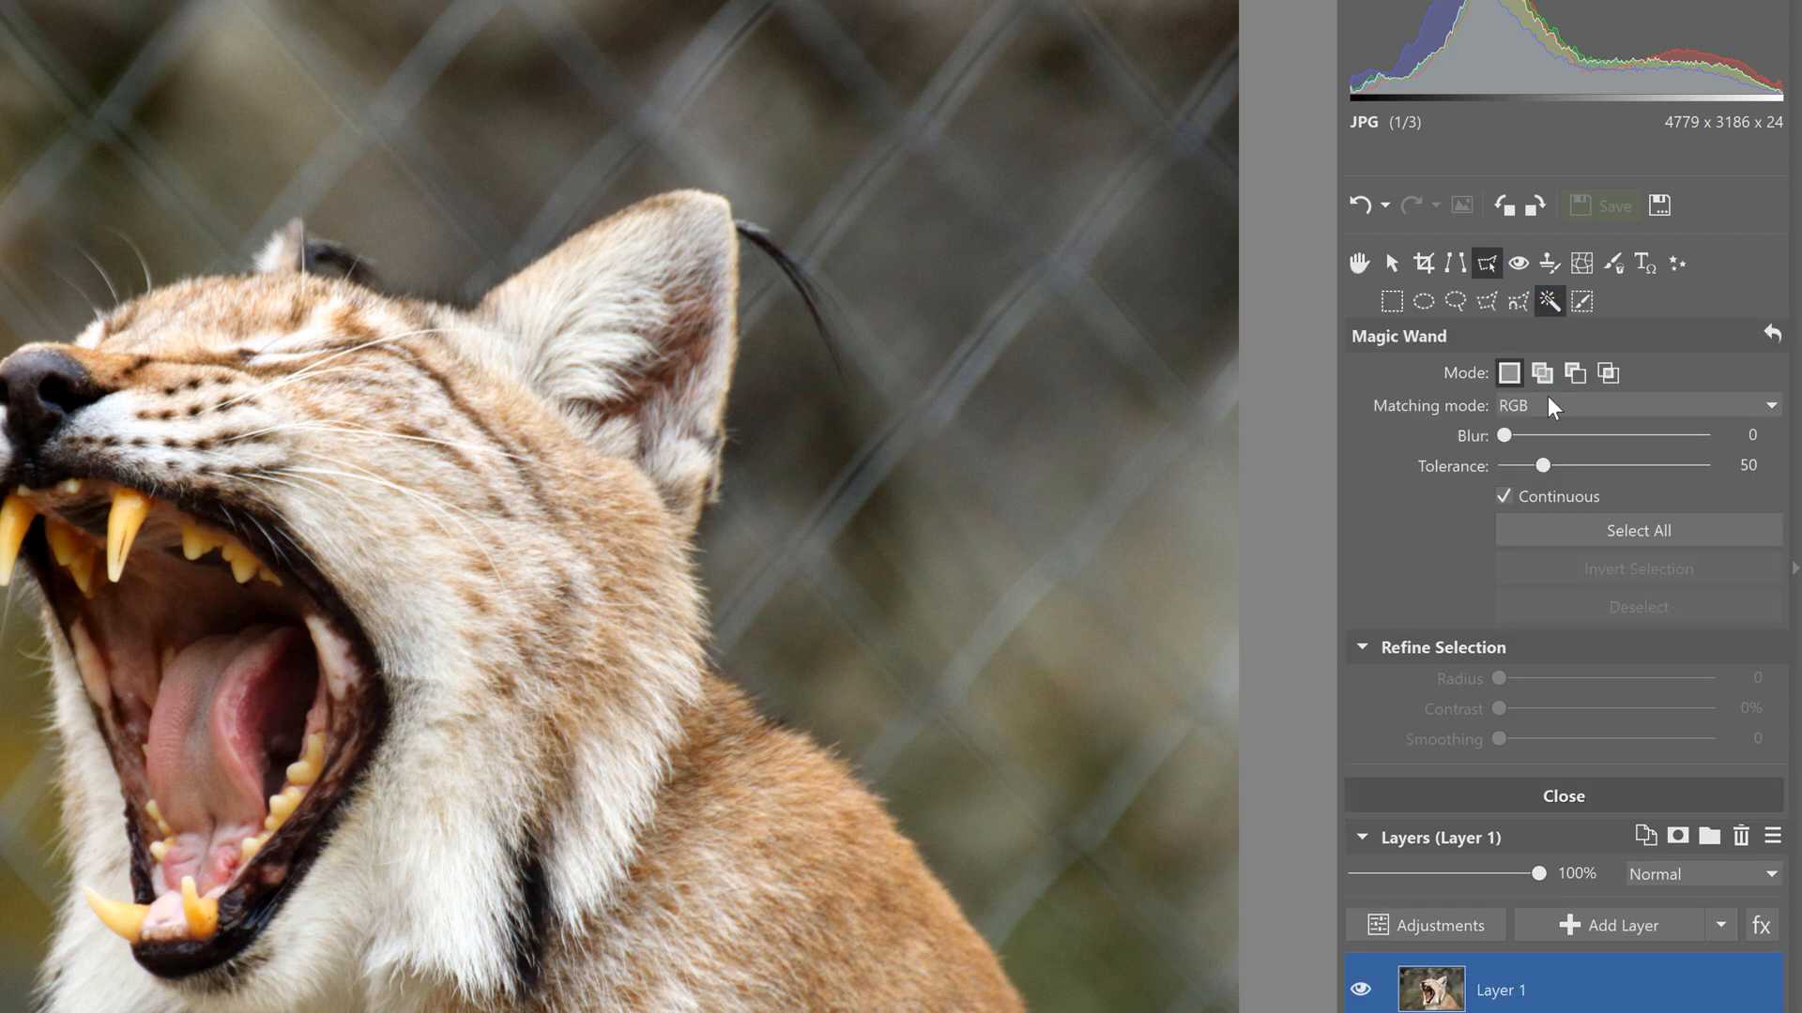
left_click(1550, 408)
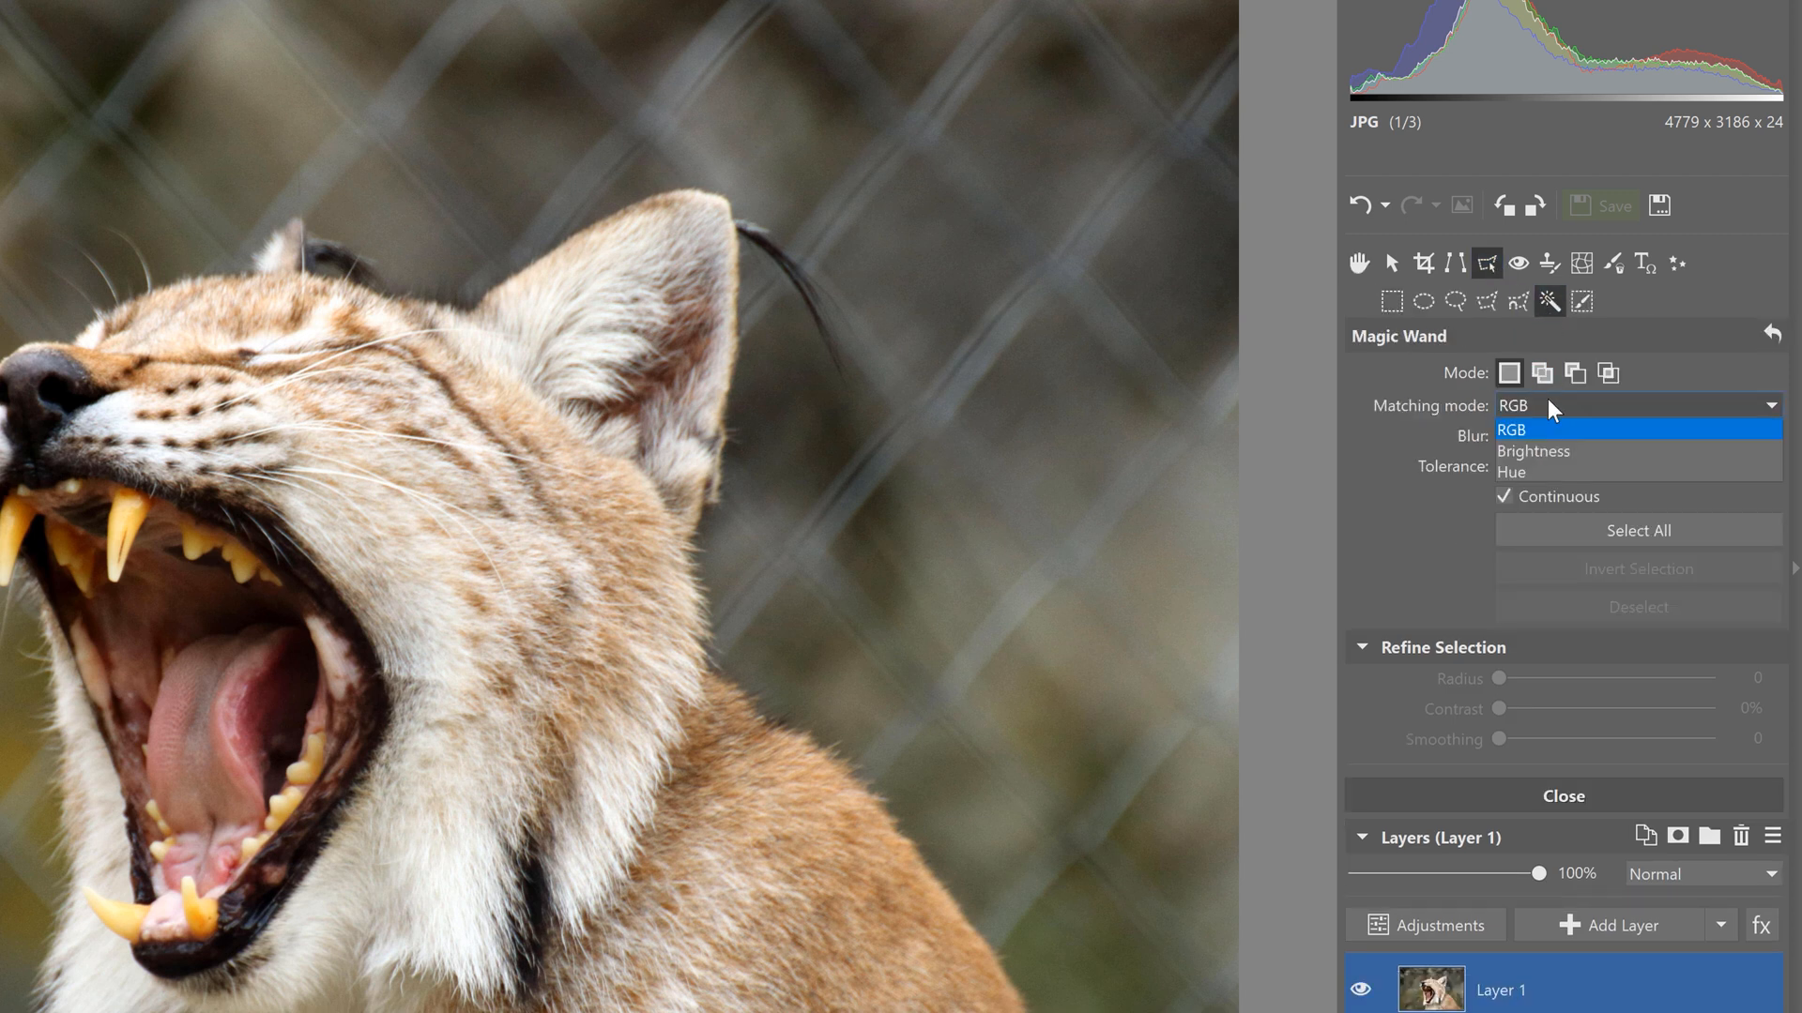
left_click(1548, 479)
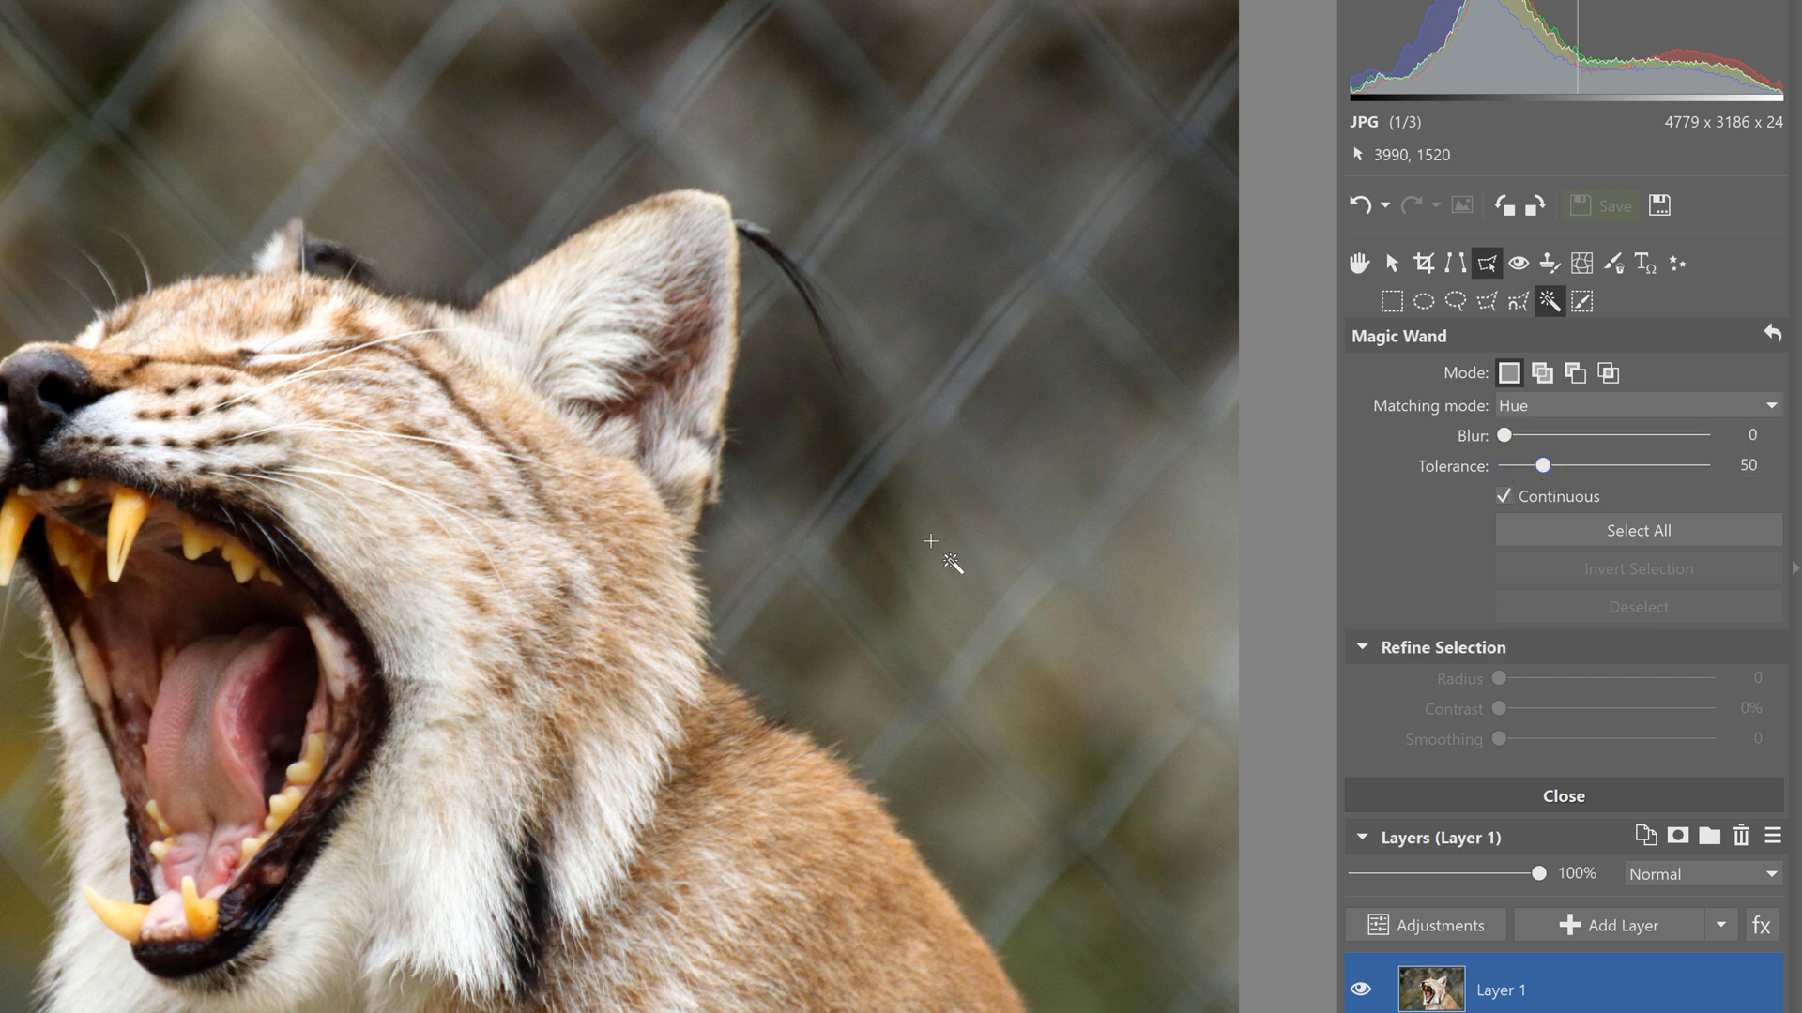
left_click_drag(1504, 436, 1522, 463)
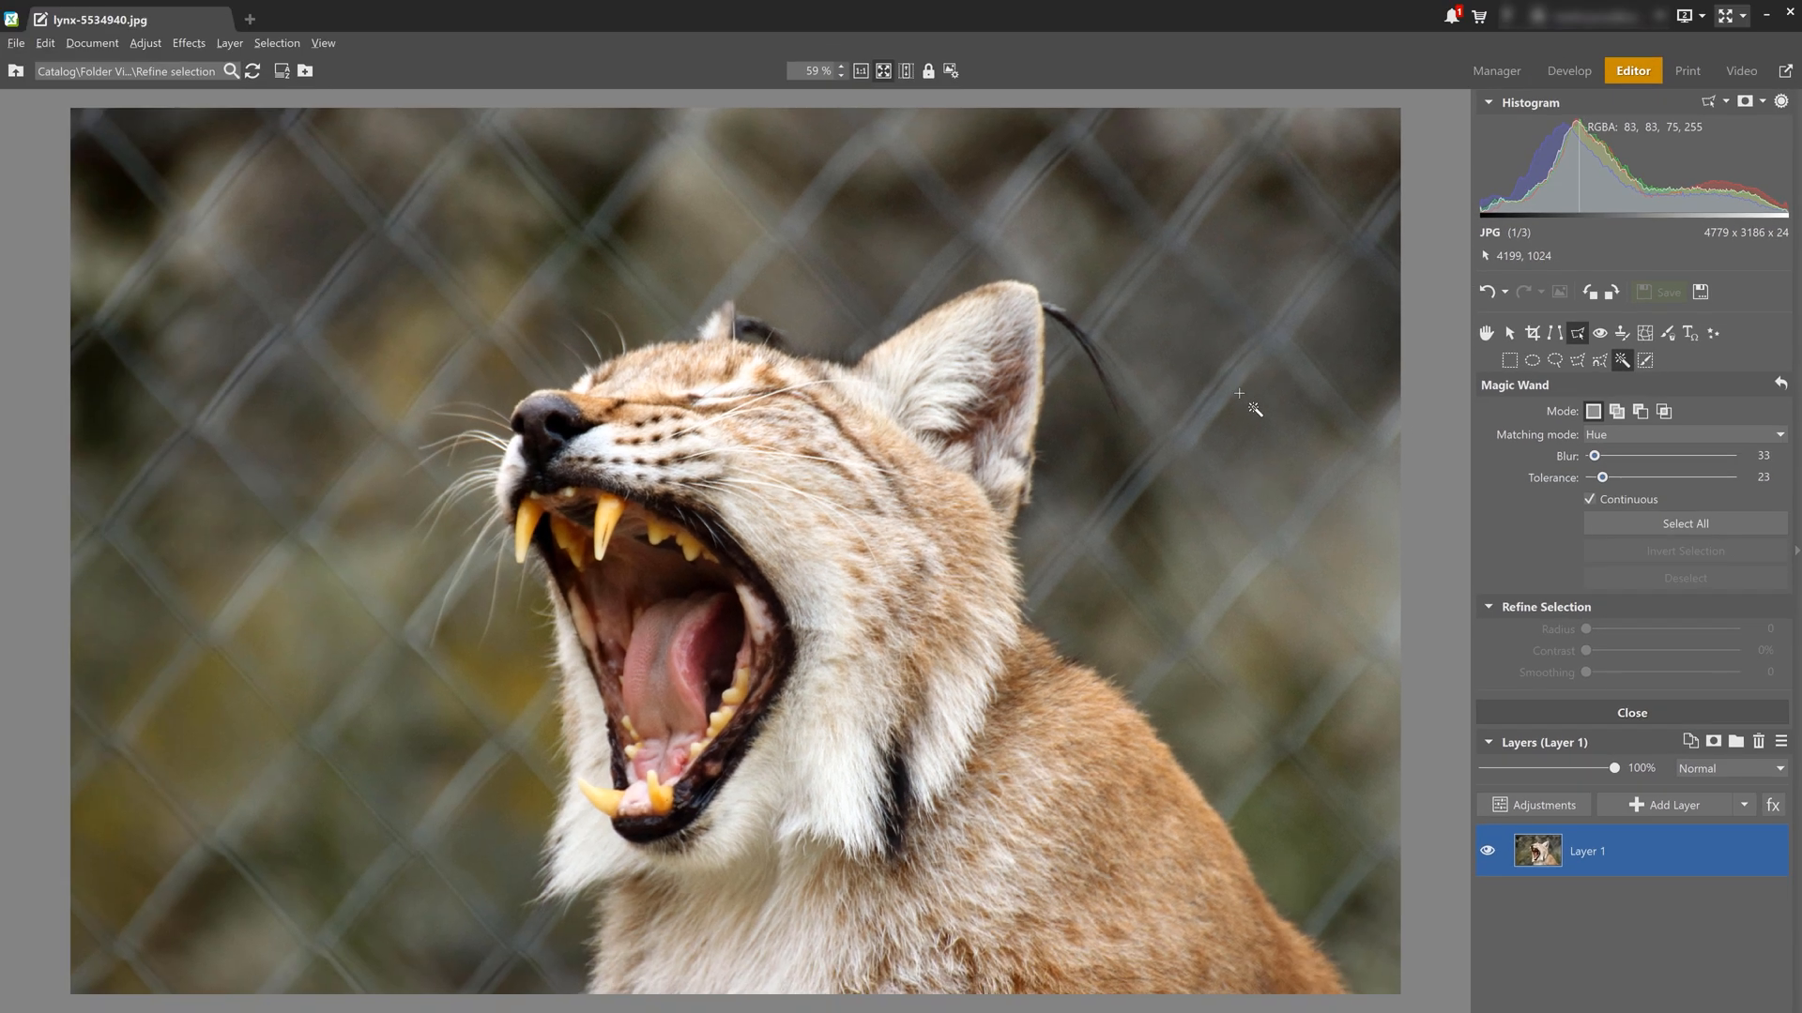
Select the fence background around the lynx with the Magic Wand, adding the missed patches to the selection
left_click(1239, 394)
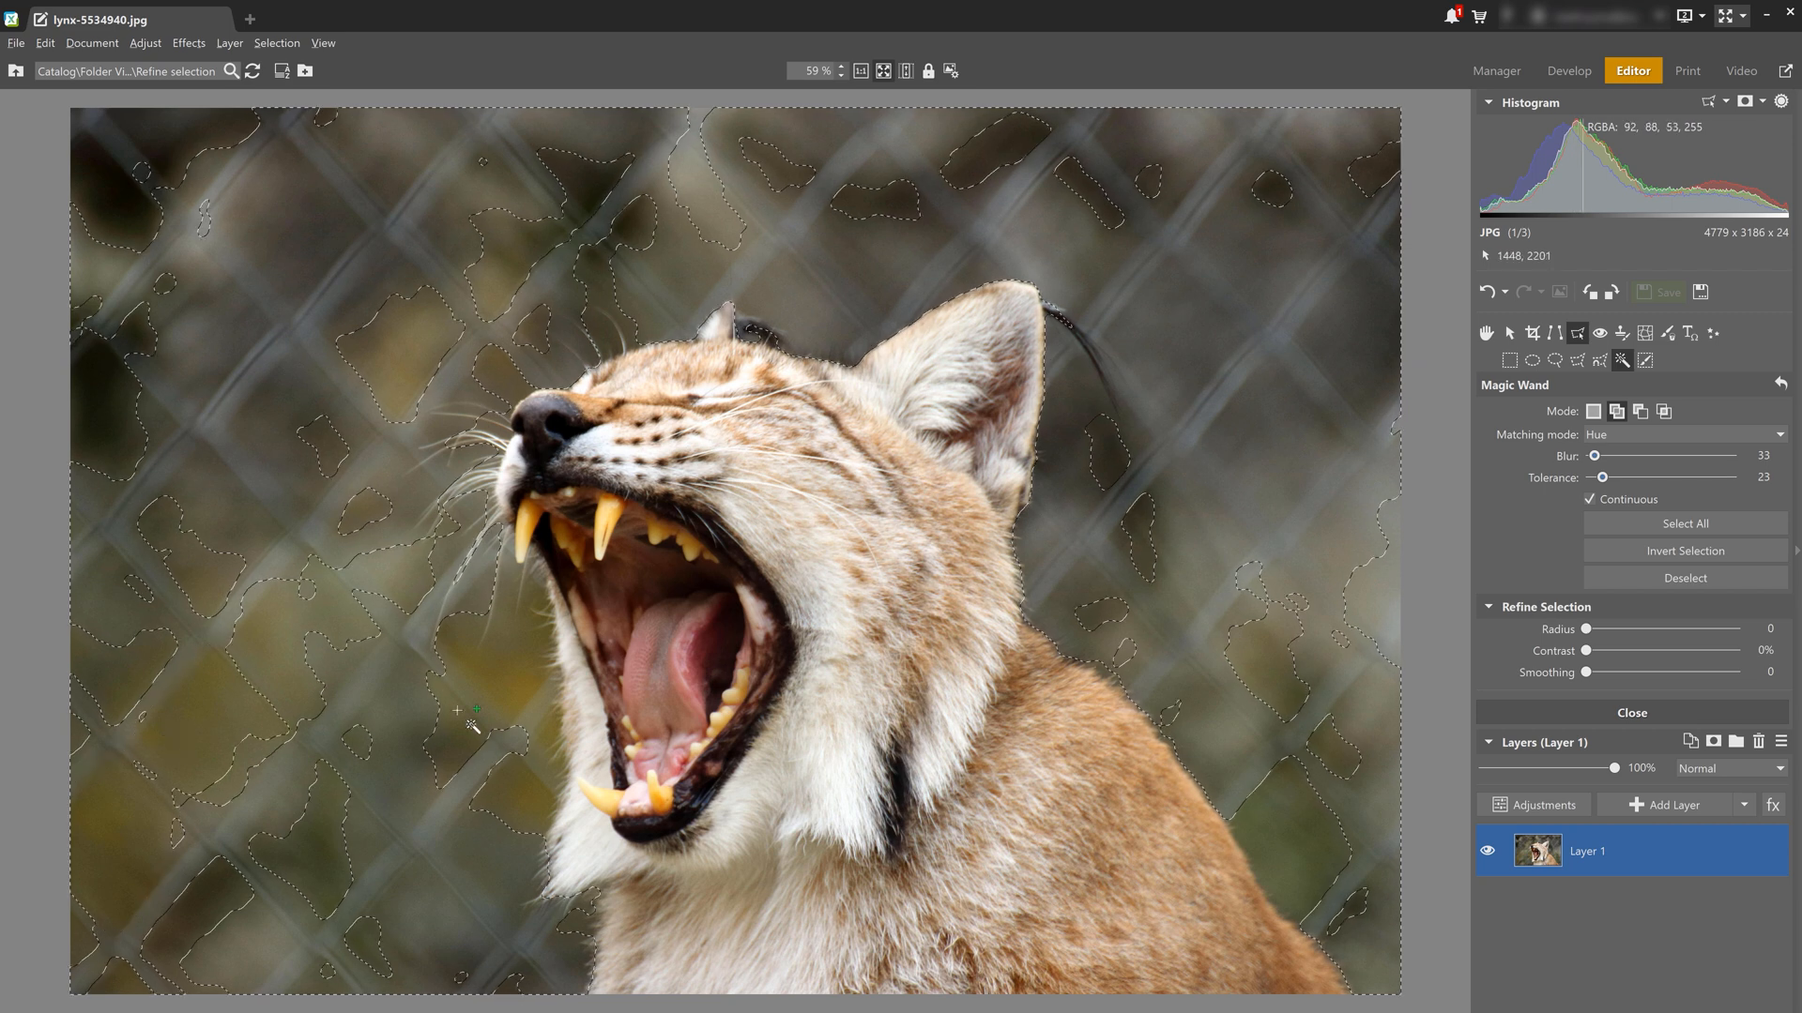
left_click(97, 167)
left_click(994, 152)
left_click(896, 192)
left_click(783, 171)
left_click(494, 278)
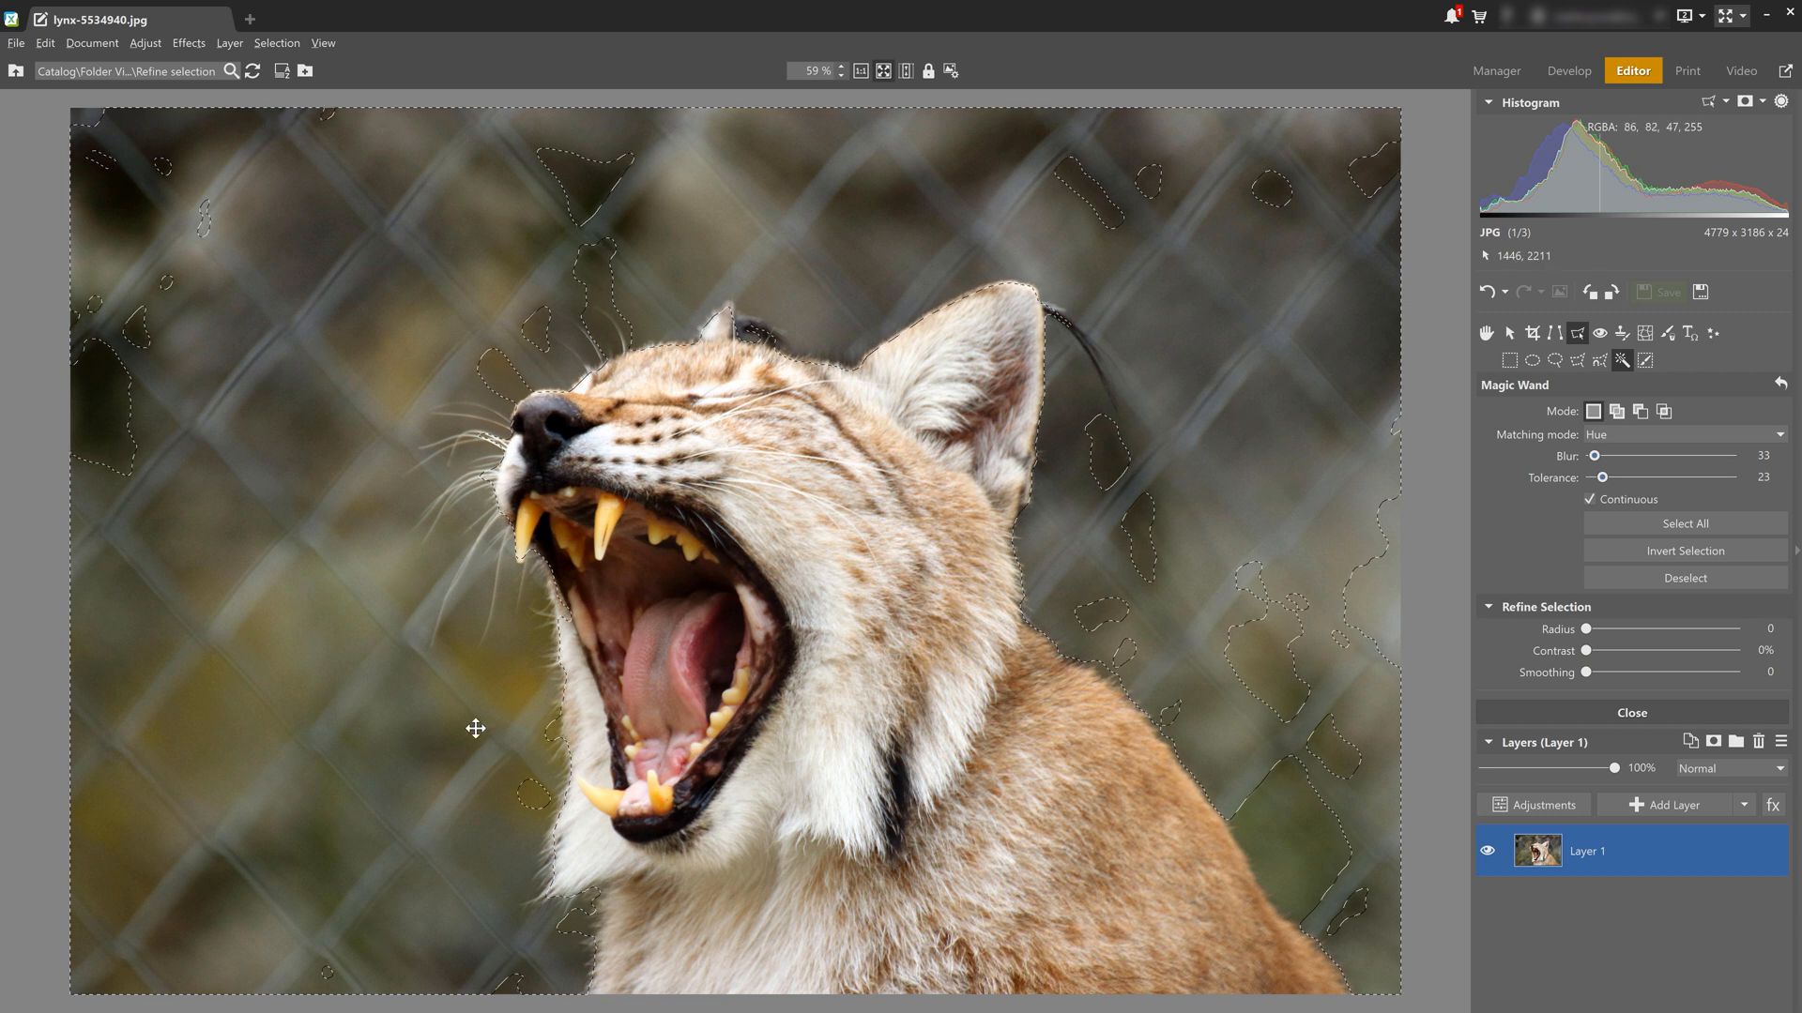
left_click(330, 971, "shift")
left_click(1272, 818, "shift")
left_click(1241, 642, "shift")
left_click(1110, 454, "shift")
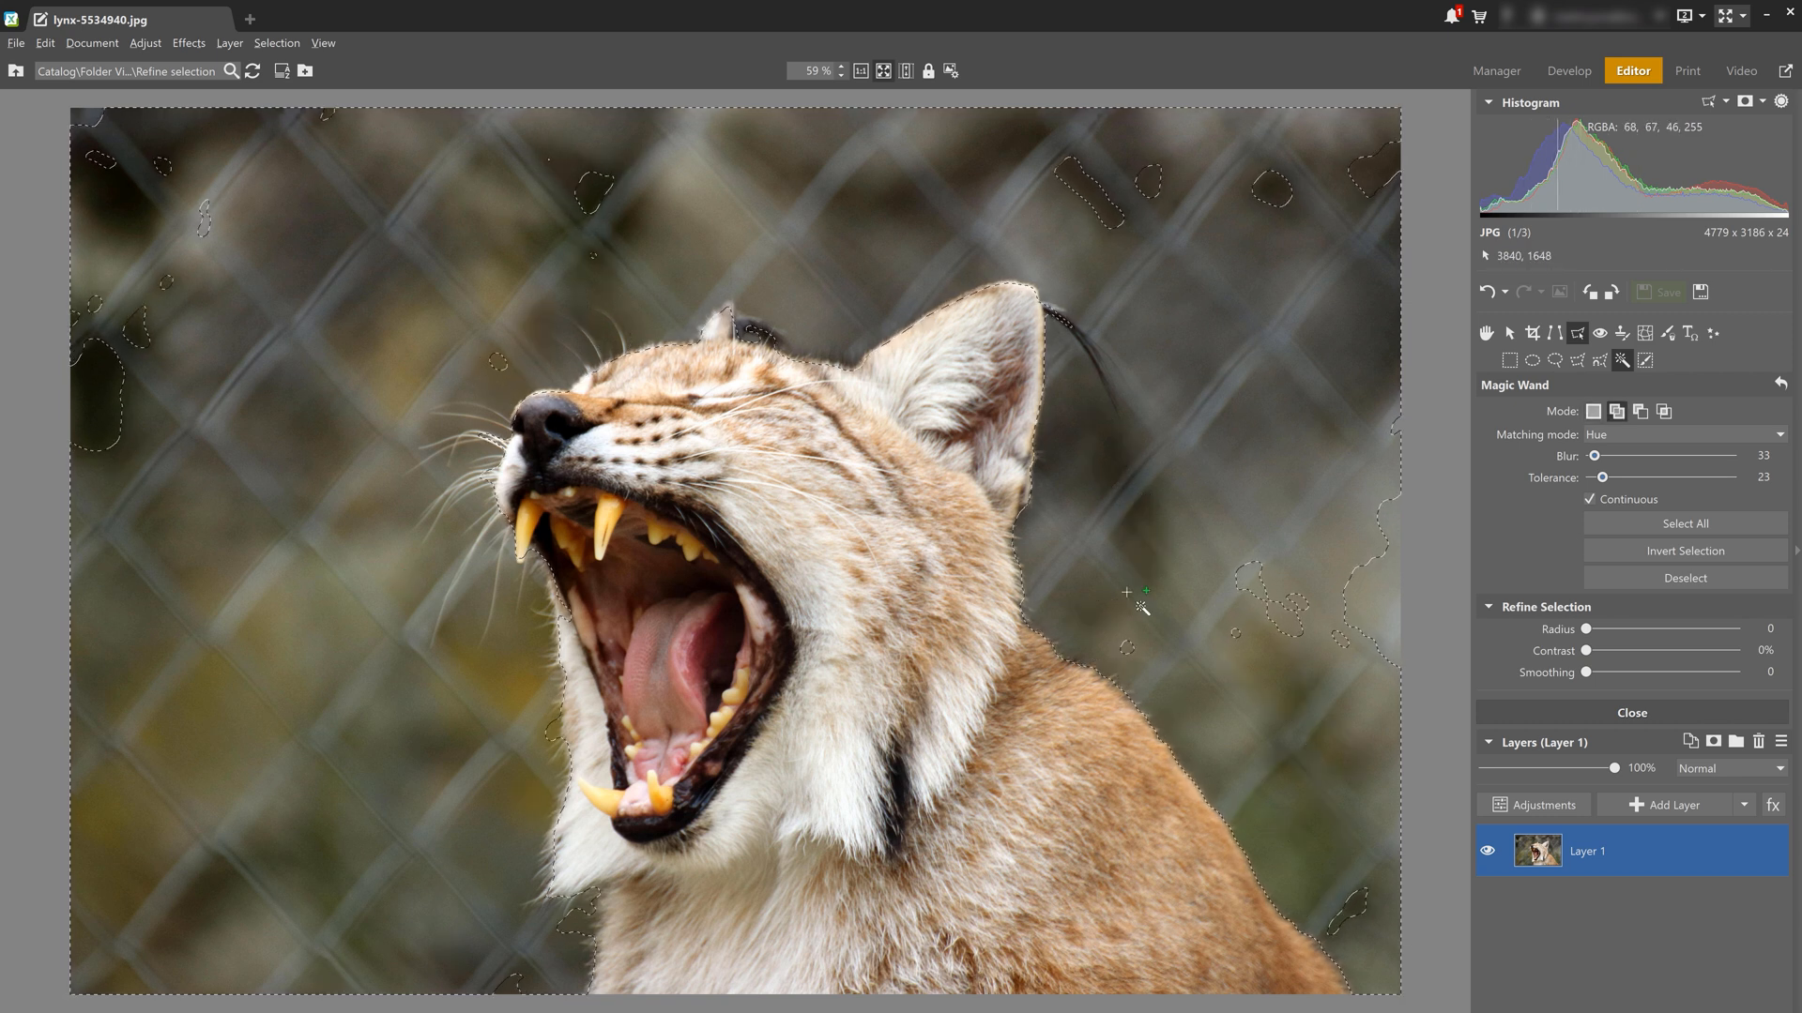
left_click(96, 394, "shift")
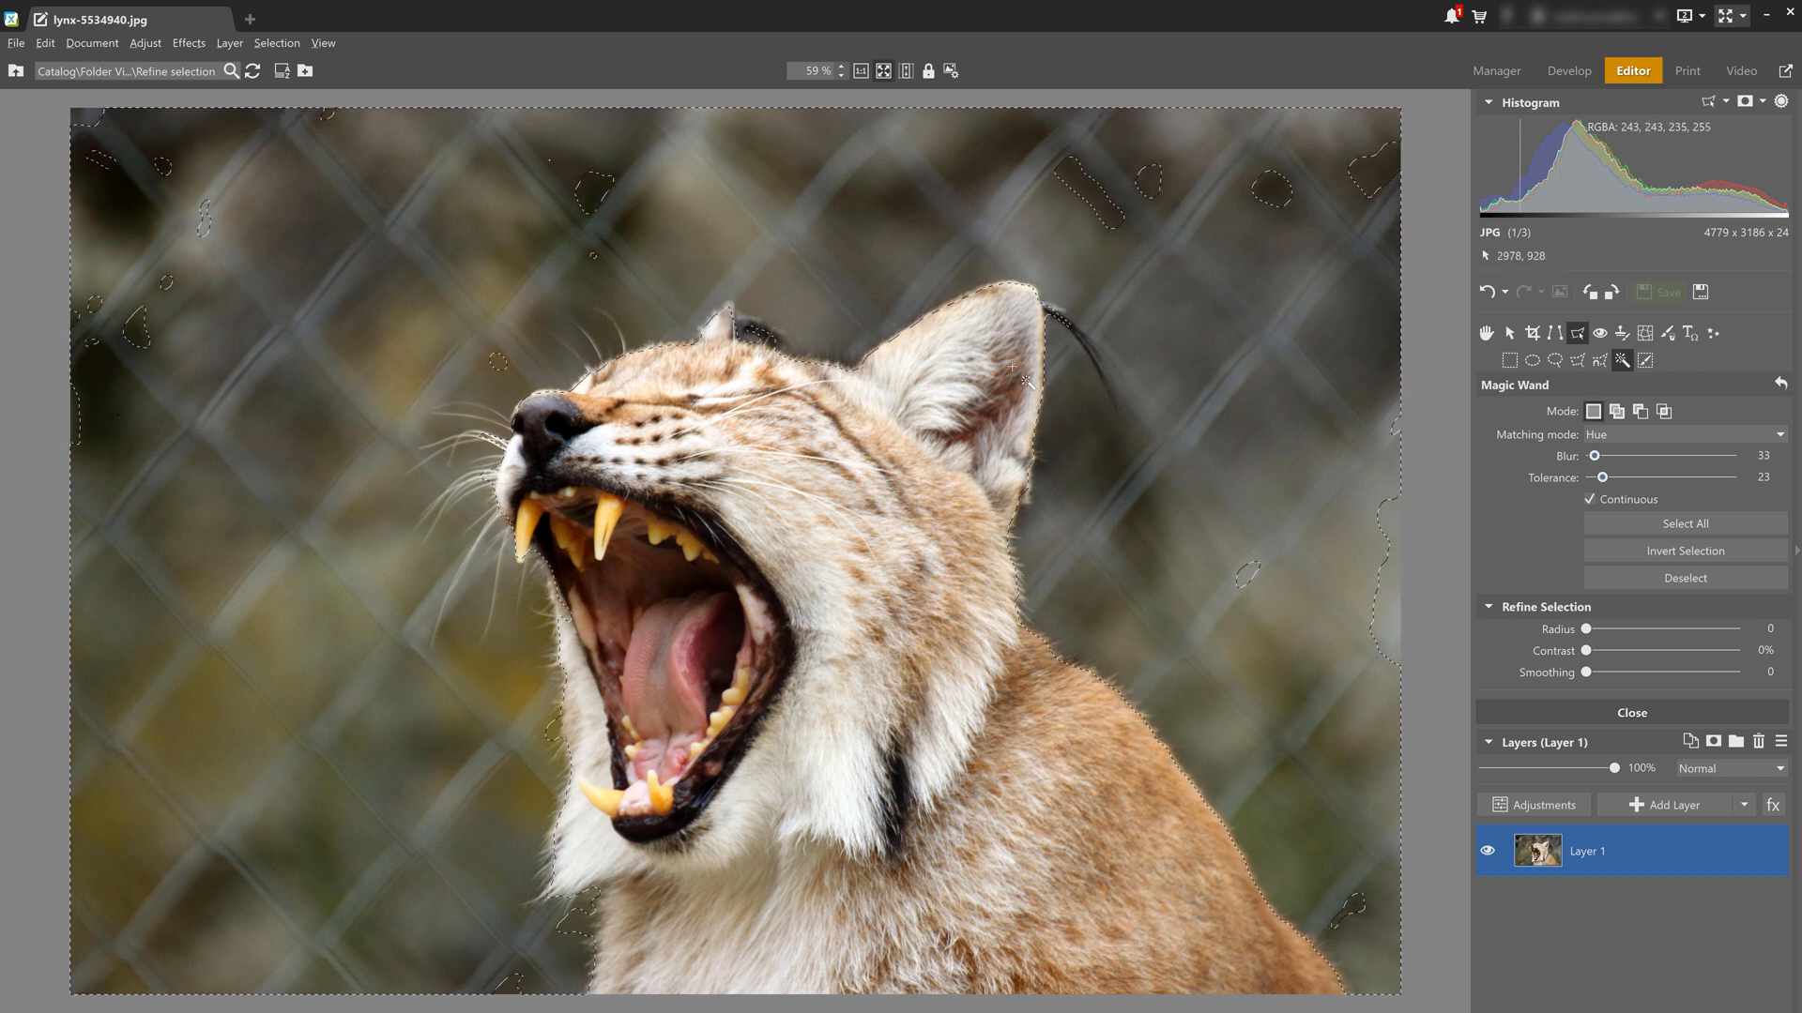
Brush the remaining unselected background patches into the selection with the Selection Brush in add mode
left_click(1644, 361)
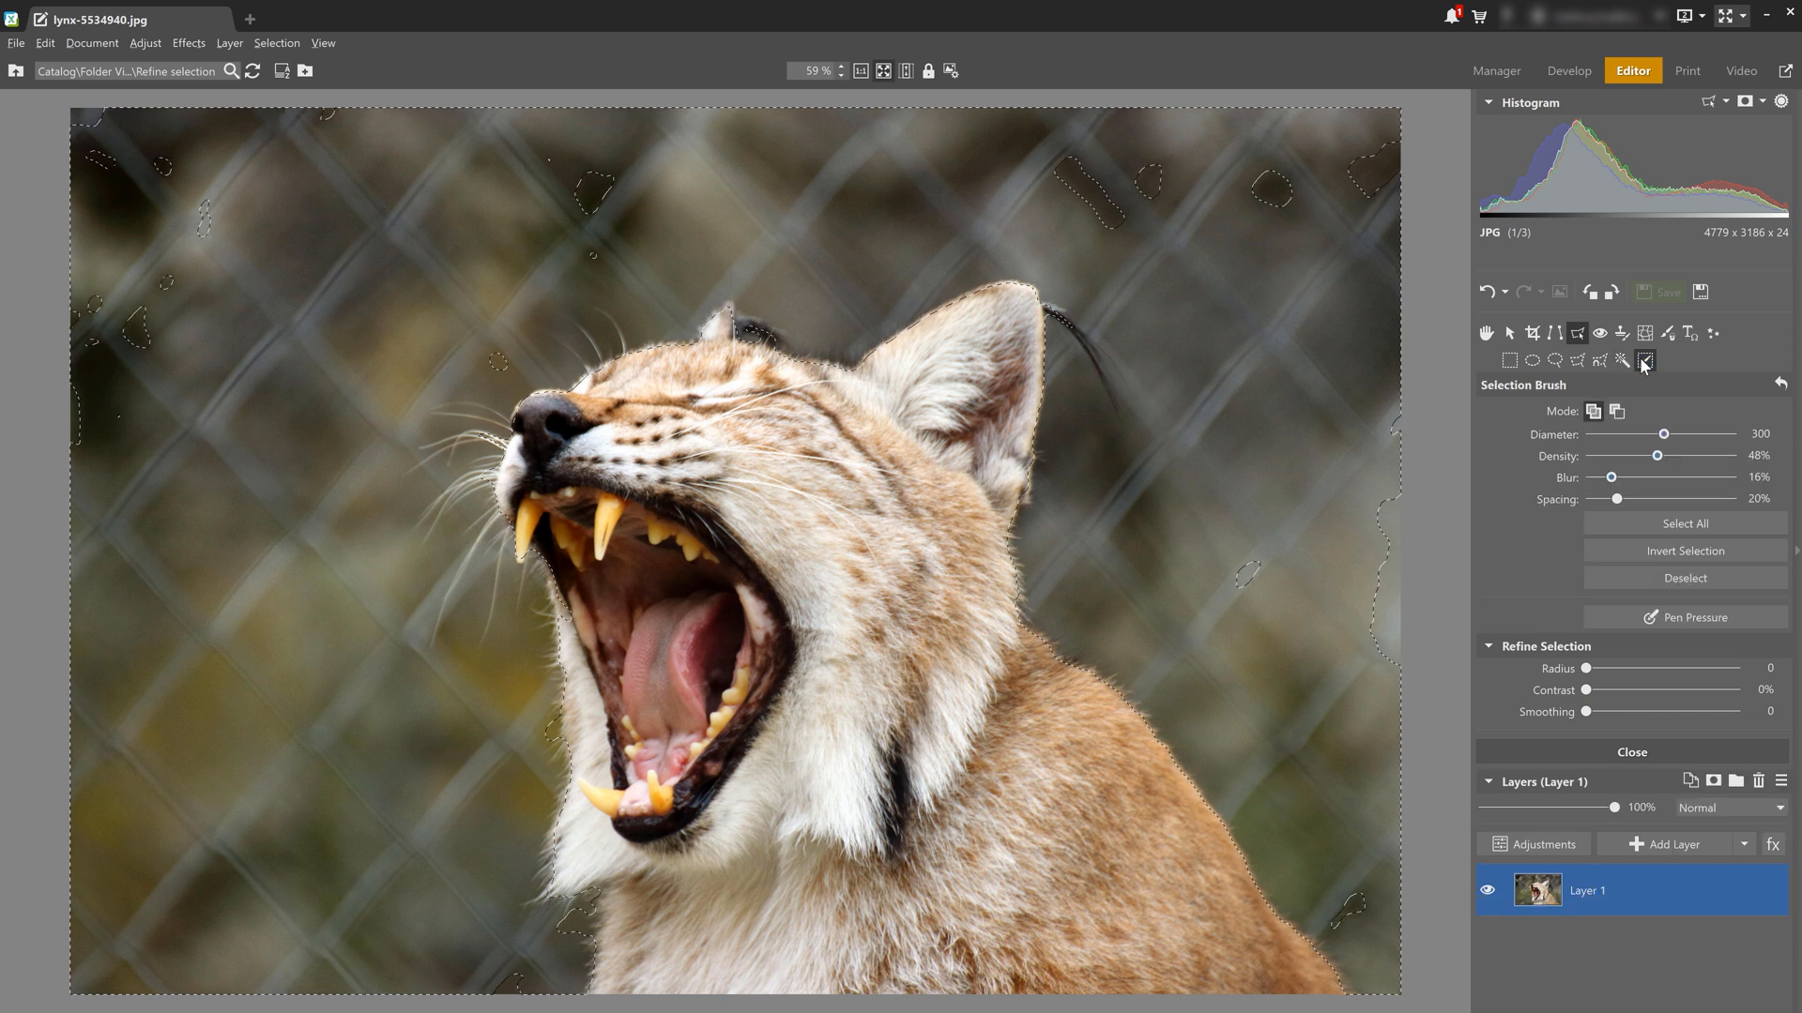
scroll(1239, 571, "up", 3)
mouse_move(1267, 565)
left_mouse_down()
mouse_move(1393, 817)
mouse_move(1376, 886)
mouse_move(1380, 190)
mouse_move(1343, 166)
mouse_move(619, 184)
mouse_move(60, 138)
mouse_move(328, 150)
left_mouse_up()
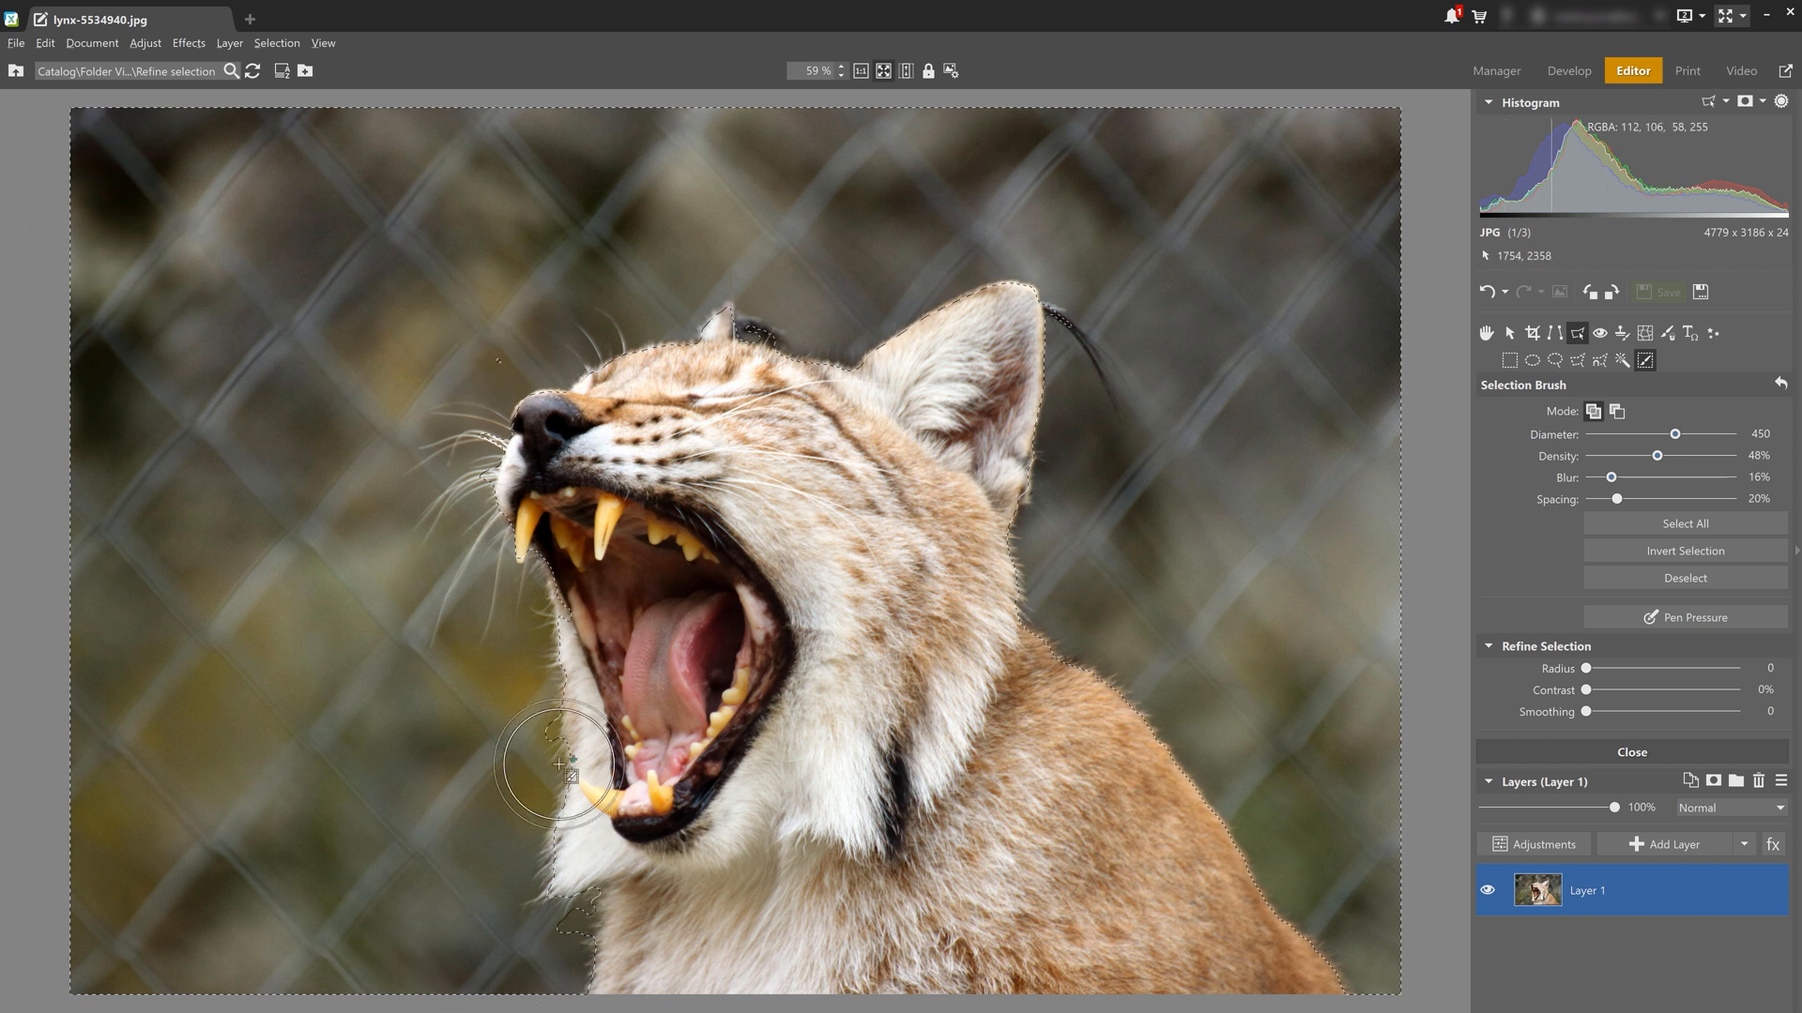
scroll(558, 750, "up", 5)
scroll(507, 657, "down", 5)
left_click_drag(500, 652, 511, 695)
scroll(505, 718, "down", 6)
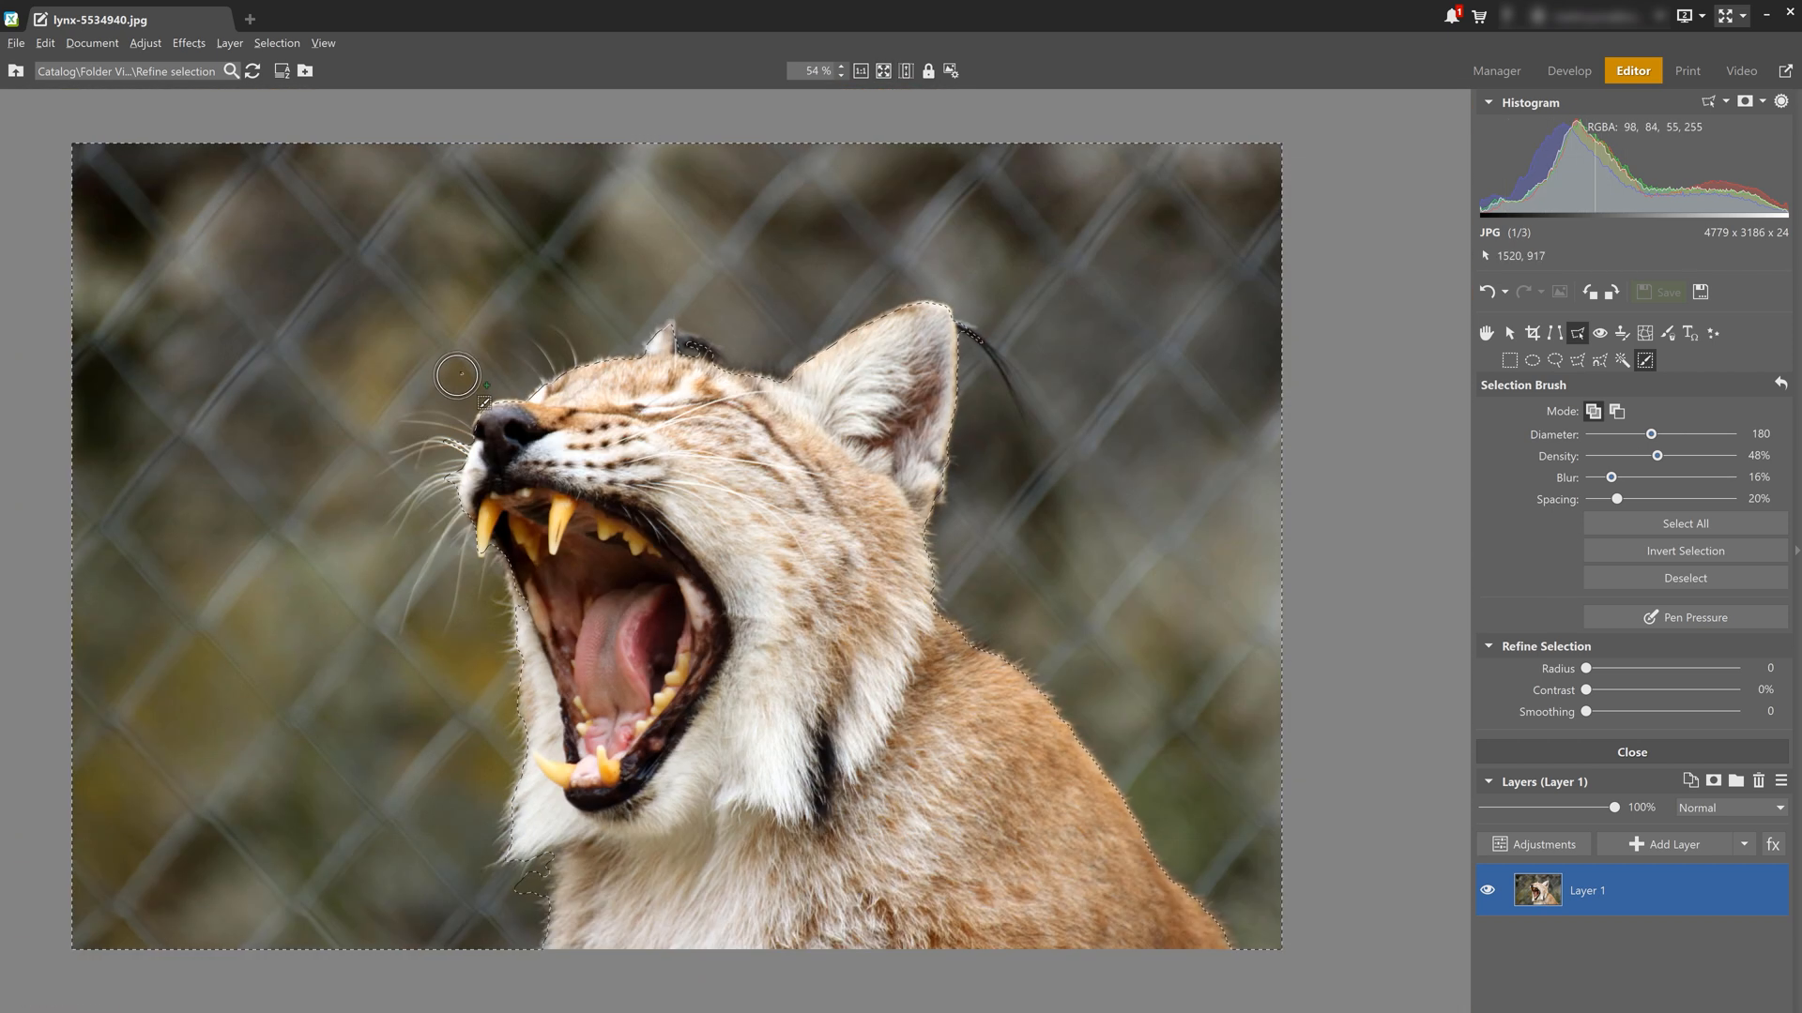
Add the background below the lynx's chin to the selection and subtract its far ear using a Selection Brush 45 in diameter
scroll(521, 896, "up", 6)
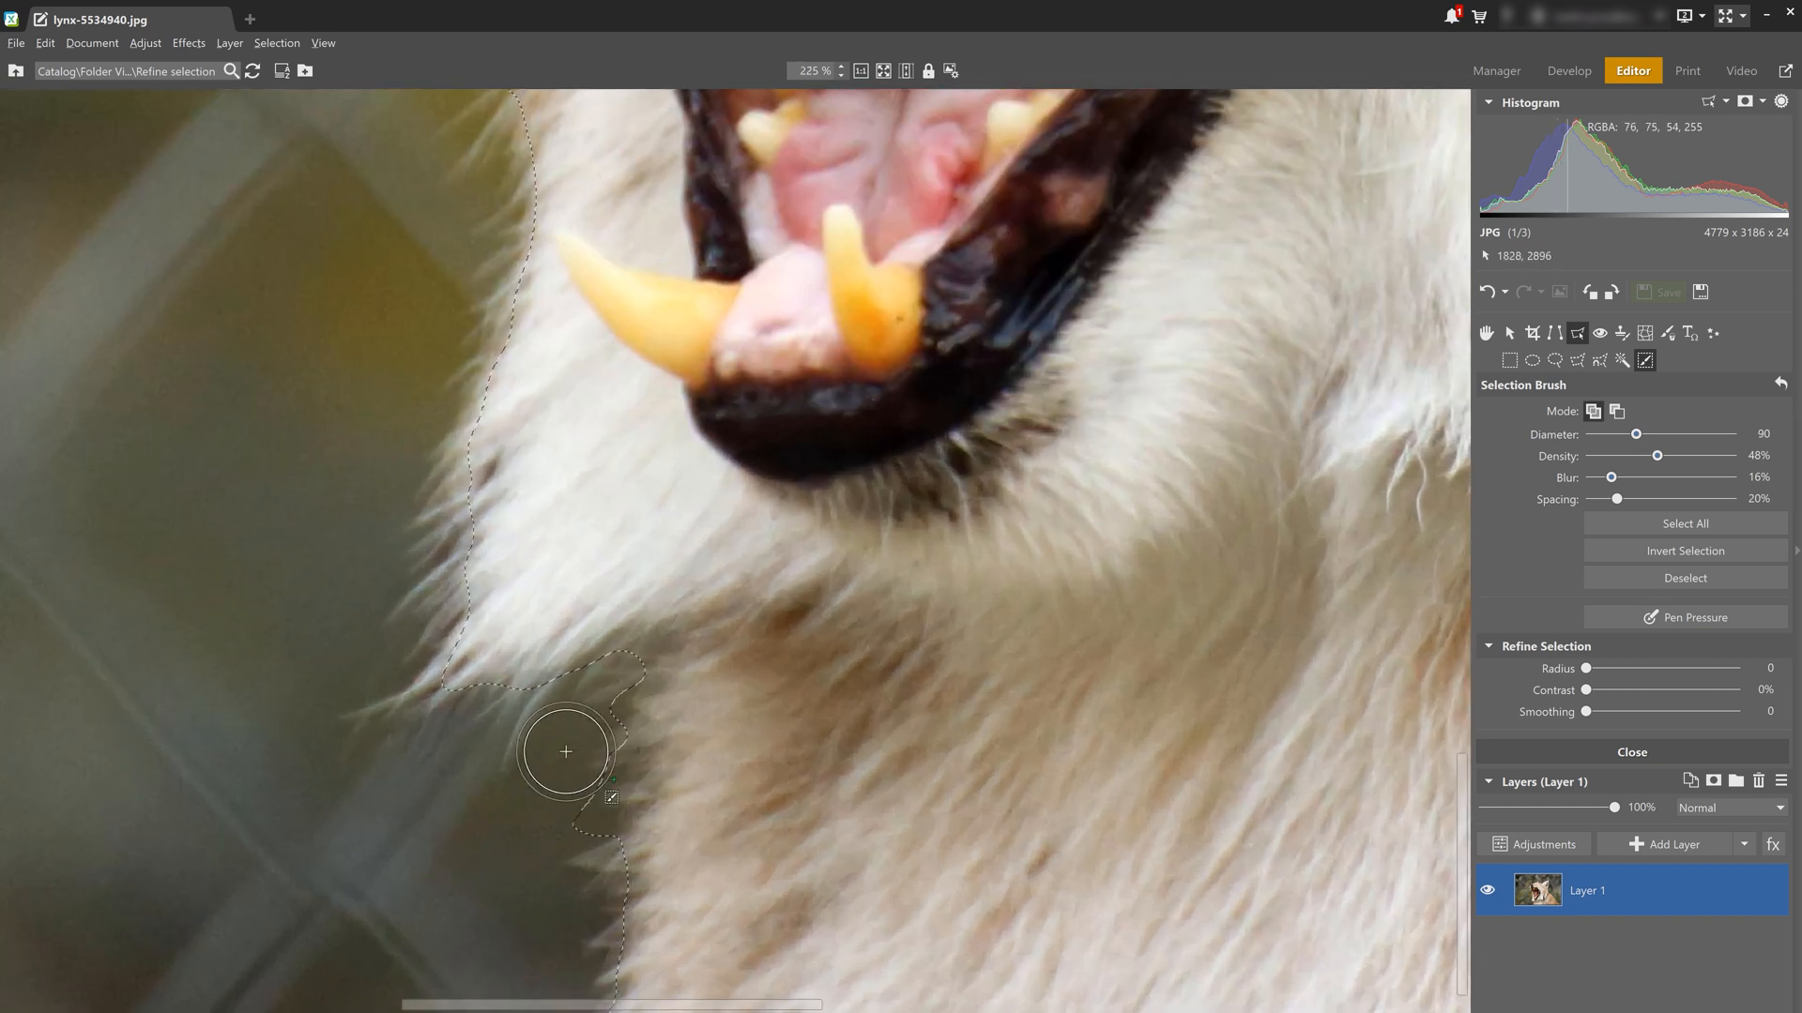
scroll(507, 807, "down", 7)
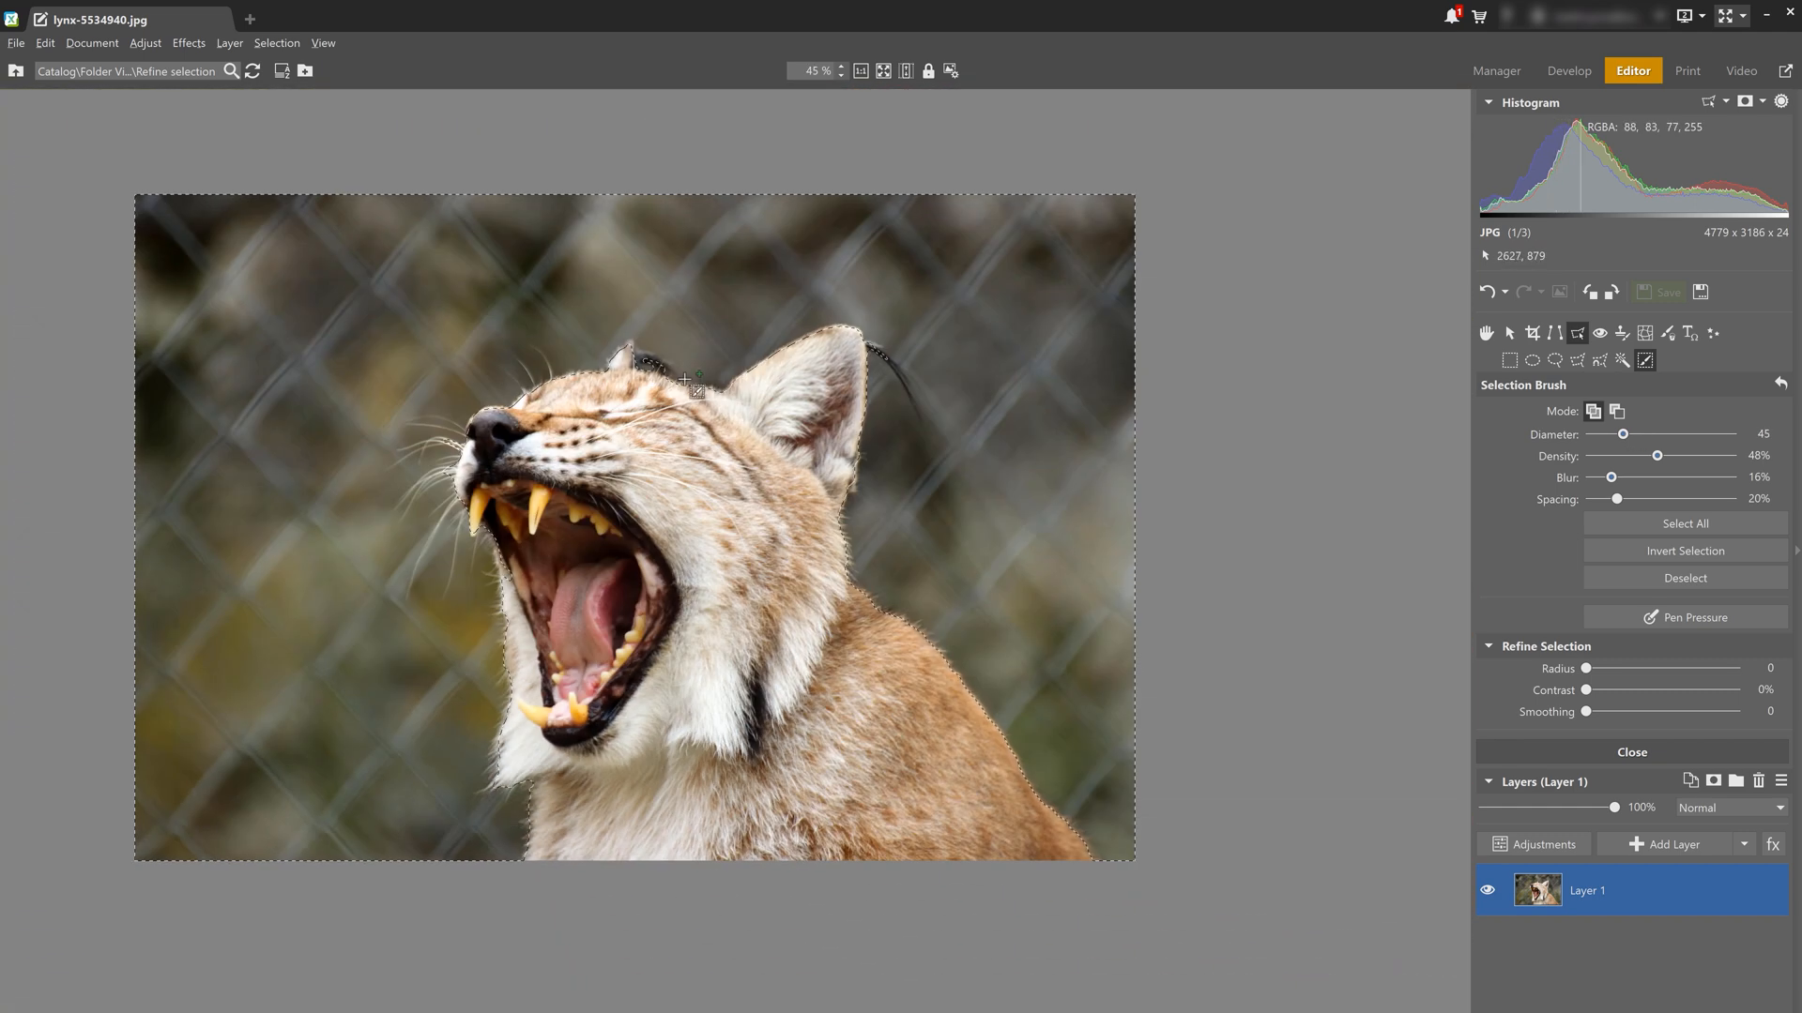
scroll(648, 368, "up", 6)
mouse_move(675, 361)
left_mouse_down()
mouse_move(621, 337)
mouse_move(709, 386)
mouse_move(759, 483)
mouse_move(725, 408)
mouse_move(591, 338)
left_mouse_up()
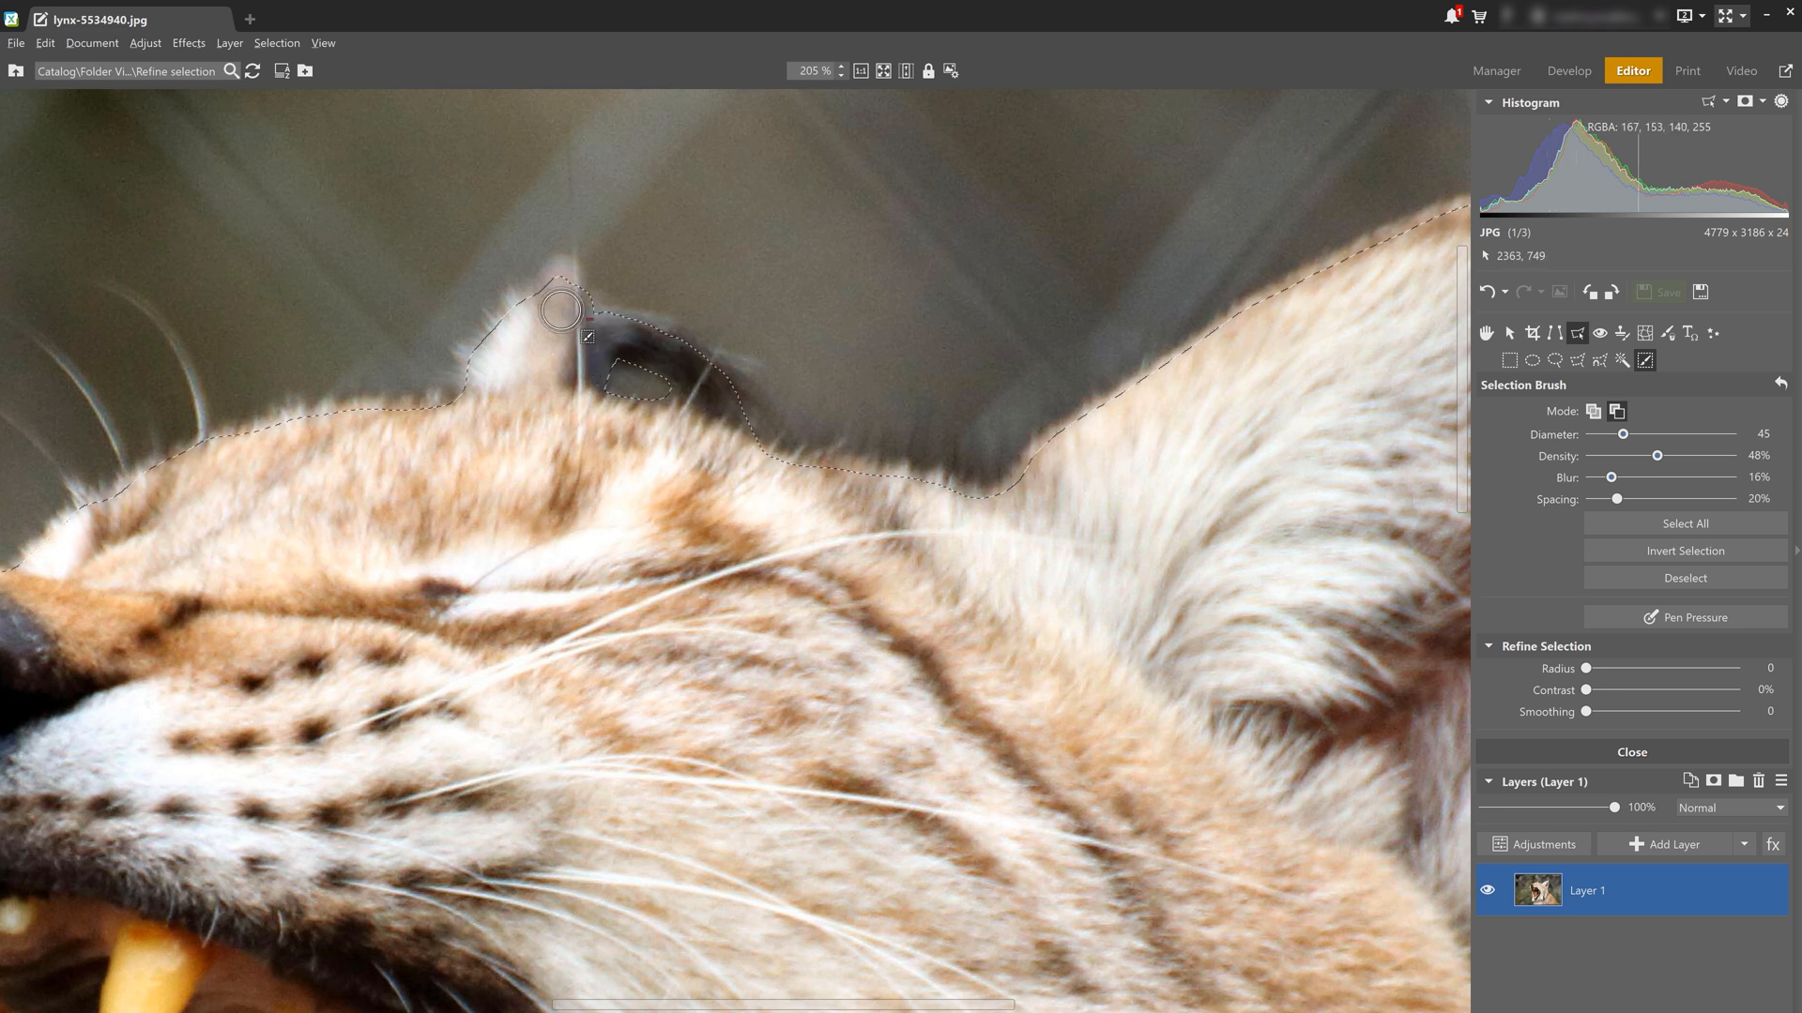
Invert the selection and display it in black and white with the selection outline hidden
scroll(586, 376, "down", 8)
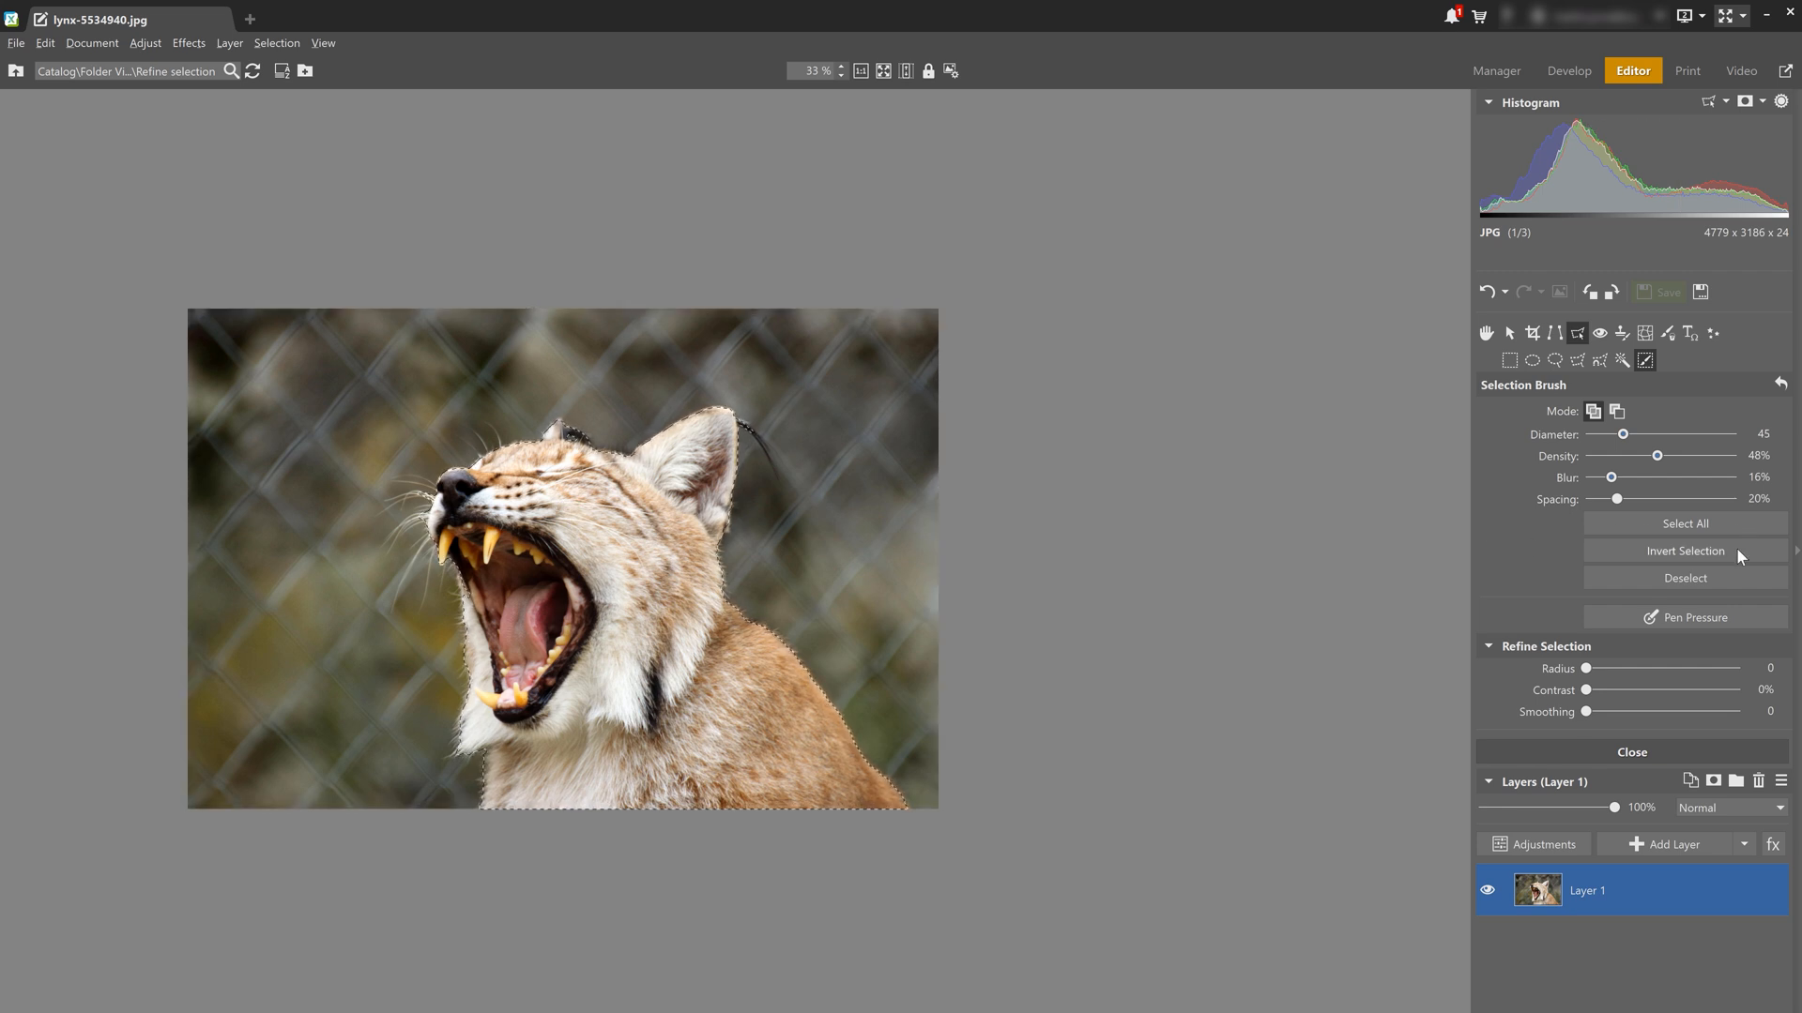
left_click(1724, 99)
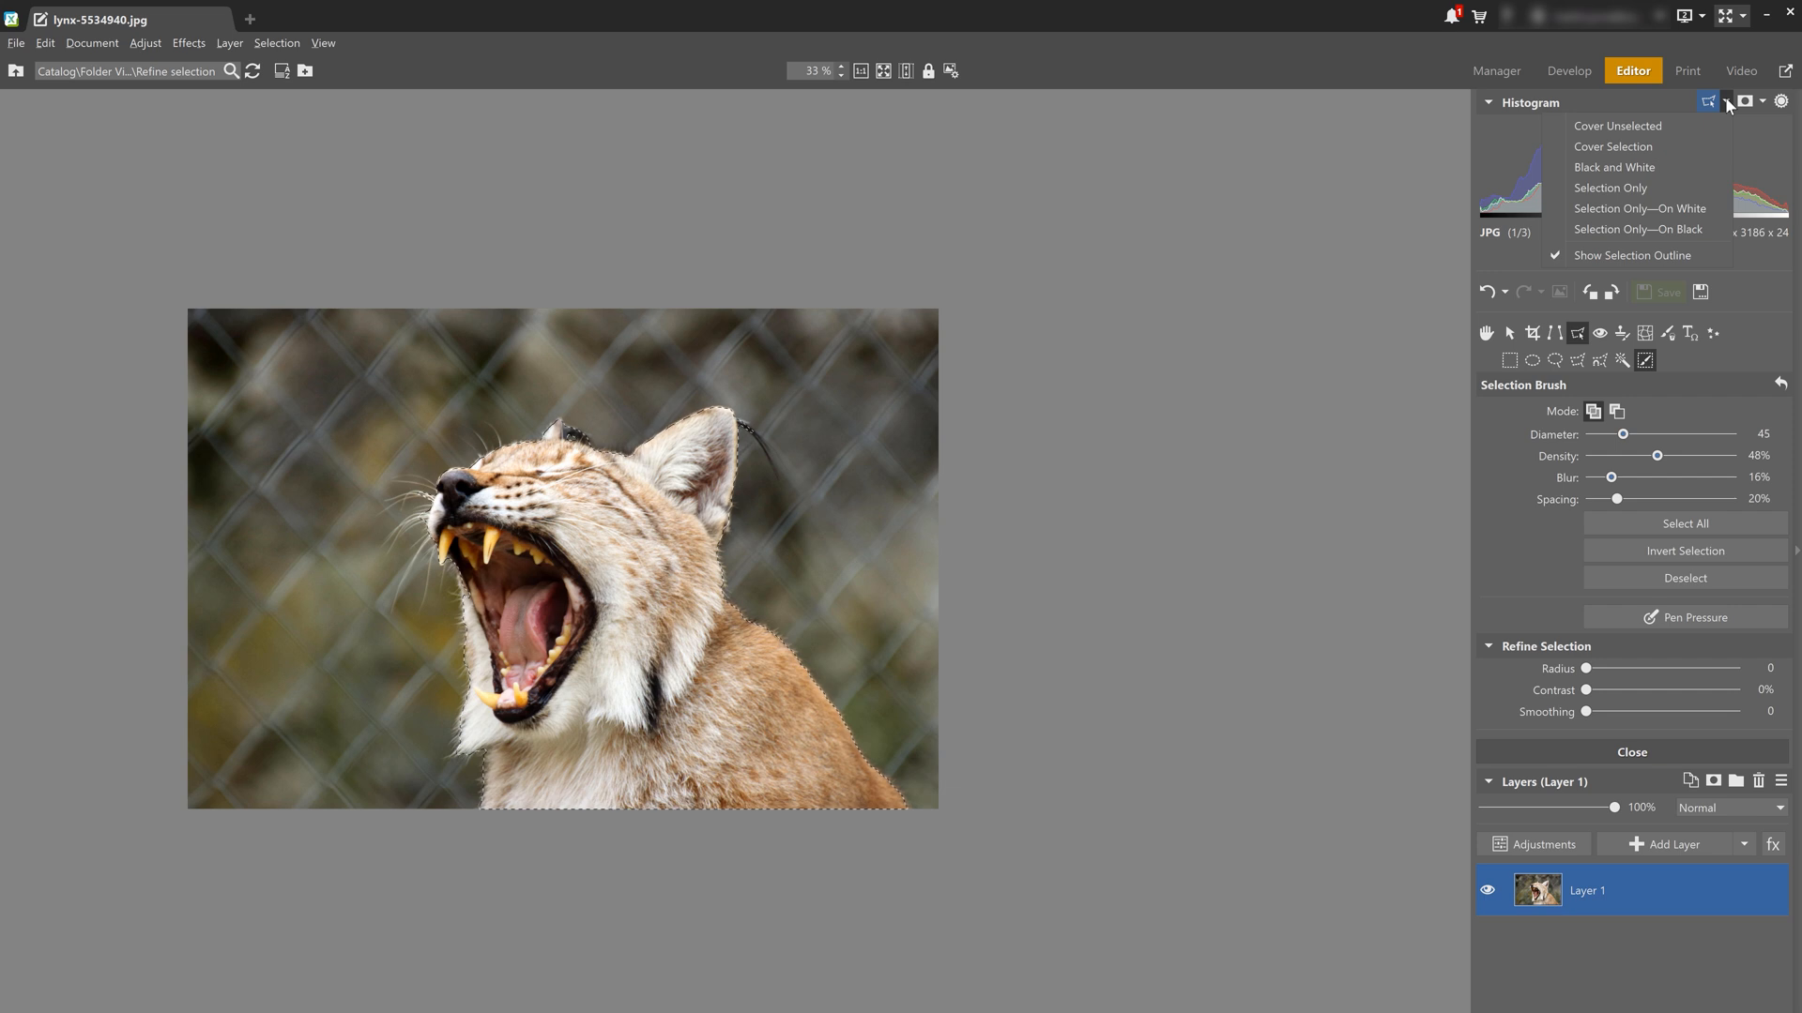
left_click(1647, 171)
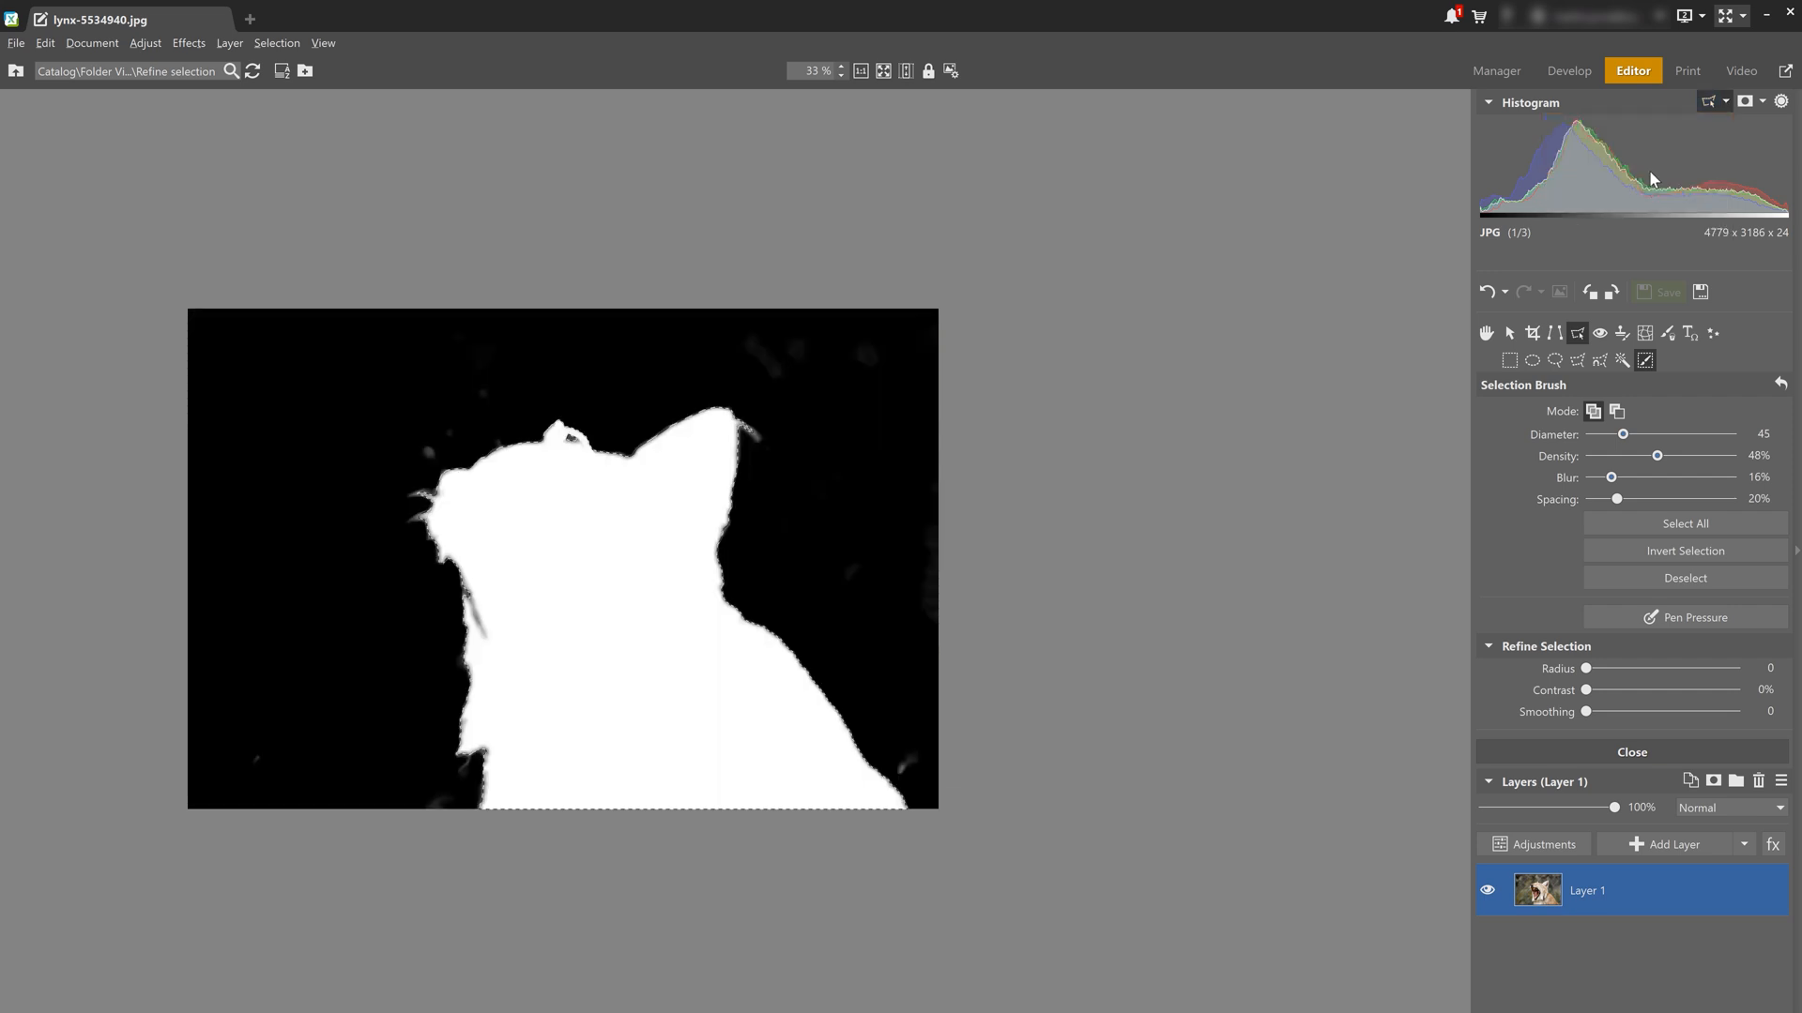
left_click(1727, 99)
left_click(1648, 254)
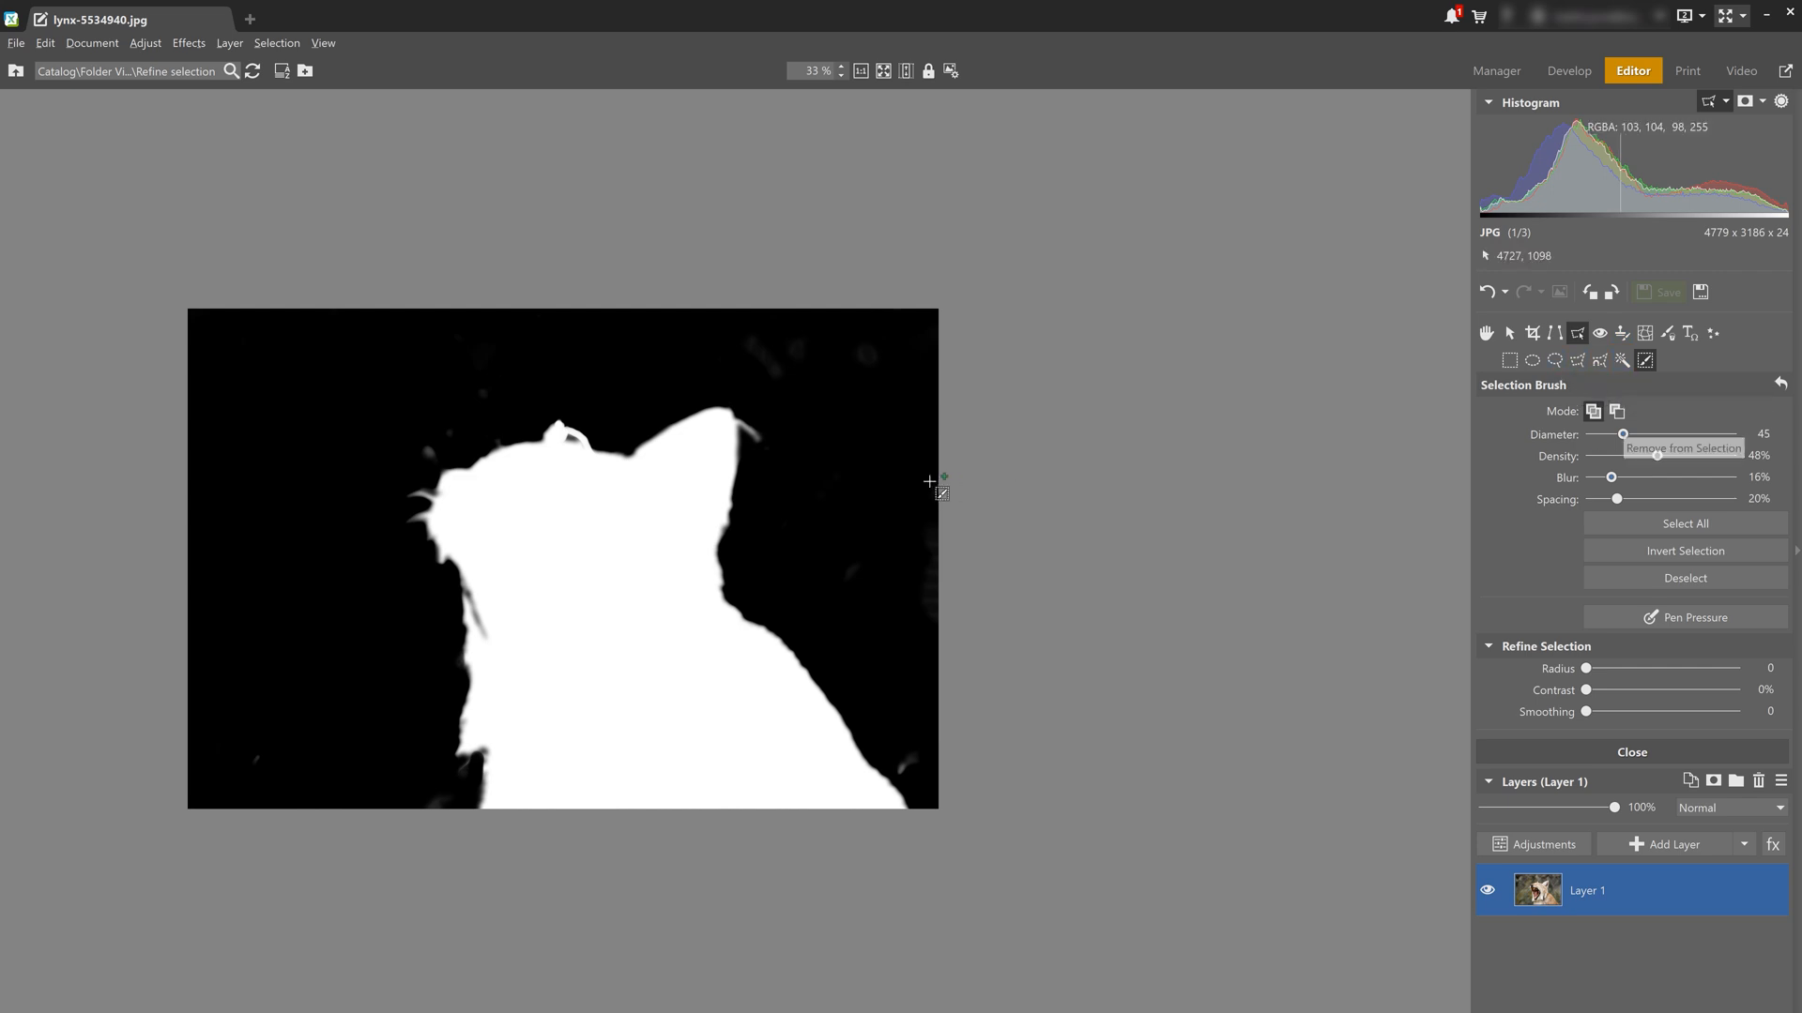
Subtract the grey specks from the black background and fill the grey streak along the lynx's front edge with the Selection Brush
scroll(898, 545, "up", 12)
key("ctrl")
mouse_move(932, 758)
left_mouse_down()
mouse_move(949, 795)
mouse_move(878, 606)
mouse_move(882, 376)
mouse_move(748, 290)
mouse_move(384, 285)
mouse_move(420, 288)
mouse_move(292, 372)
mouse_move(370, 364)
mouse_move(74, 430)
mouse_move(92, 811)
mouse_move(194, 793)
mouse_move(274, 815)
left_mouse_up()
scroll(299, 882, "up", 4)
scroll(394, 835, "down", 6)
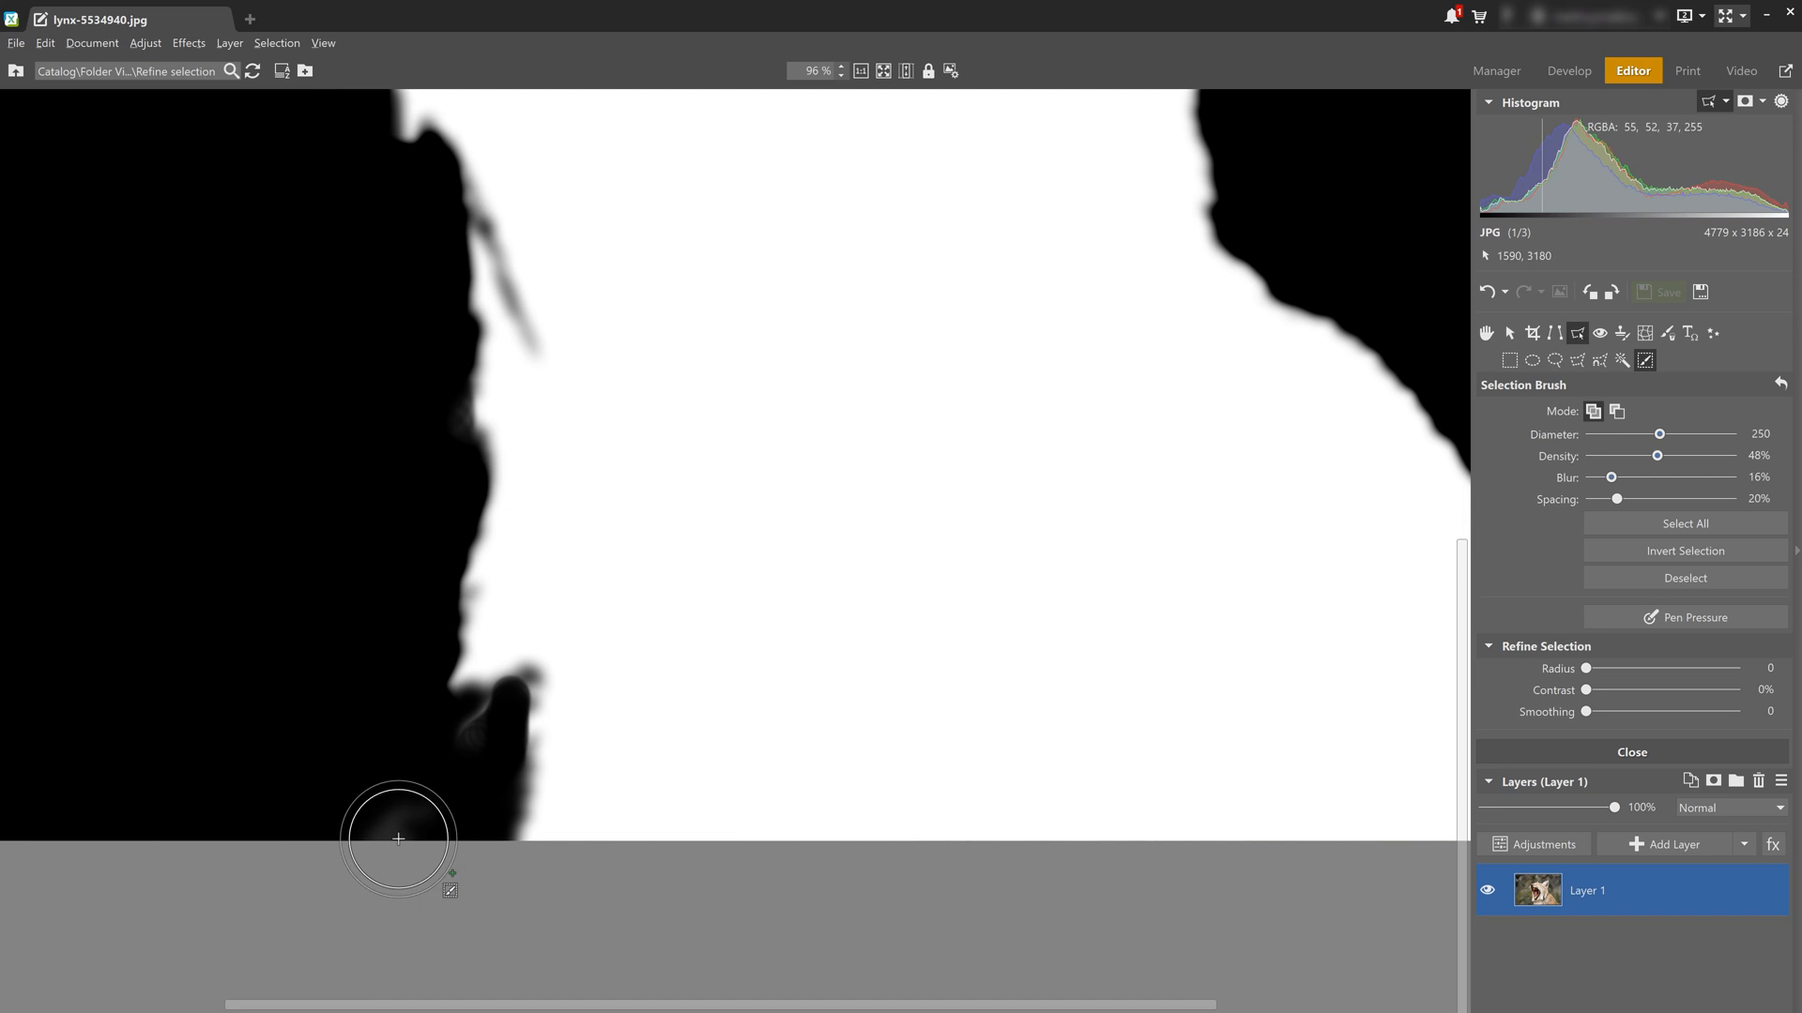
left_click_drag(399, 831, 456, 756)
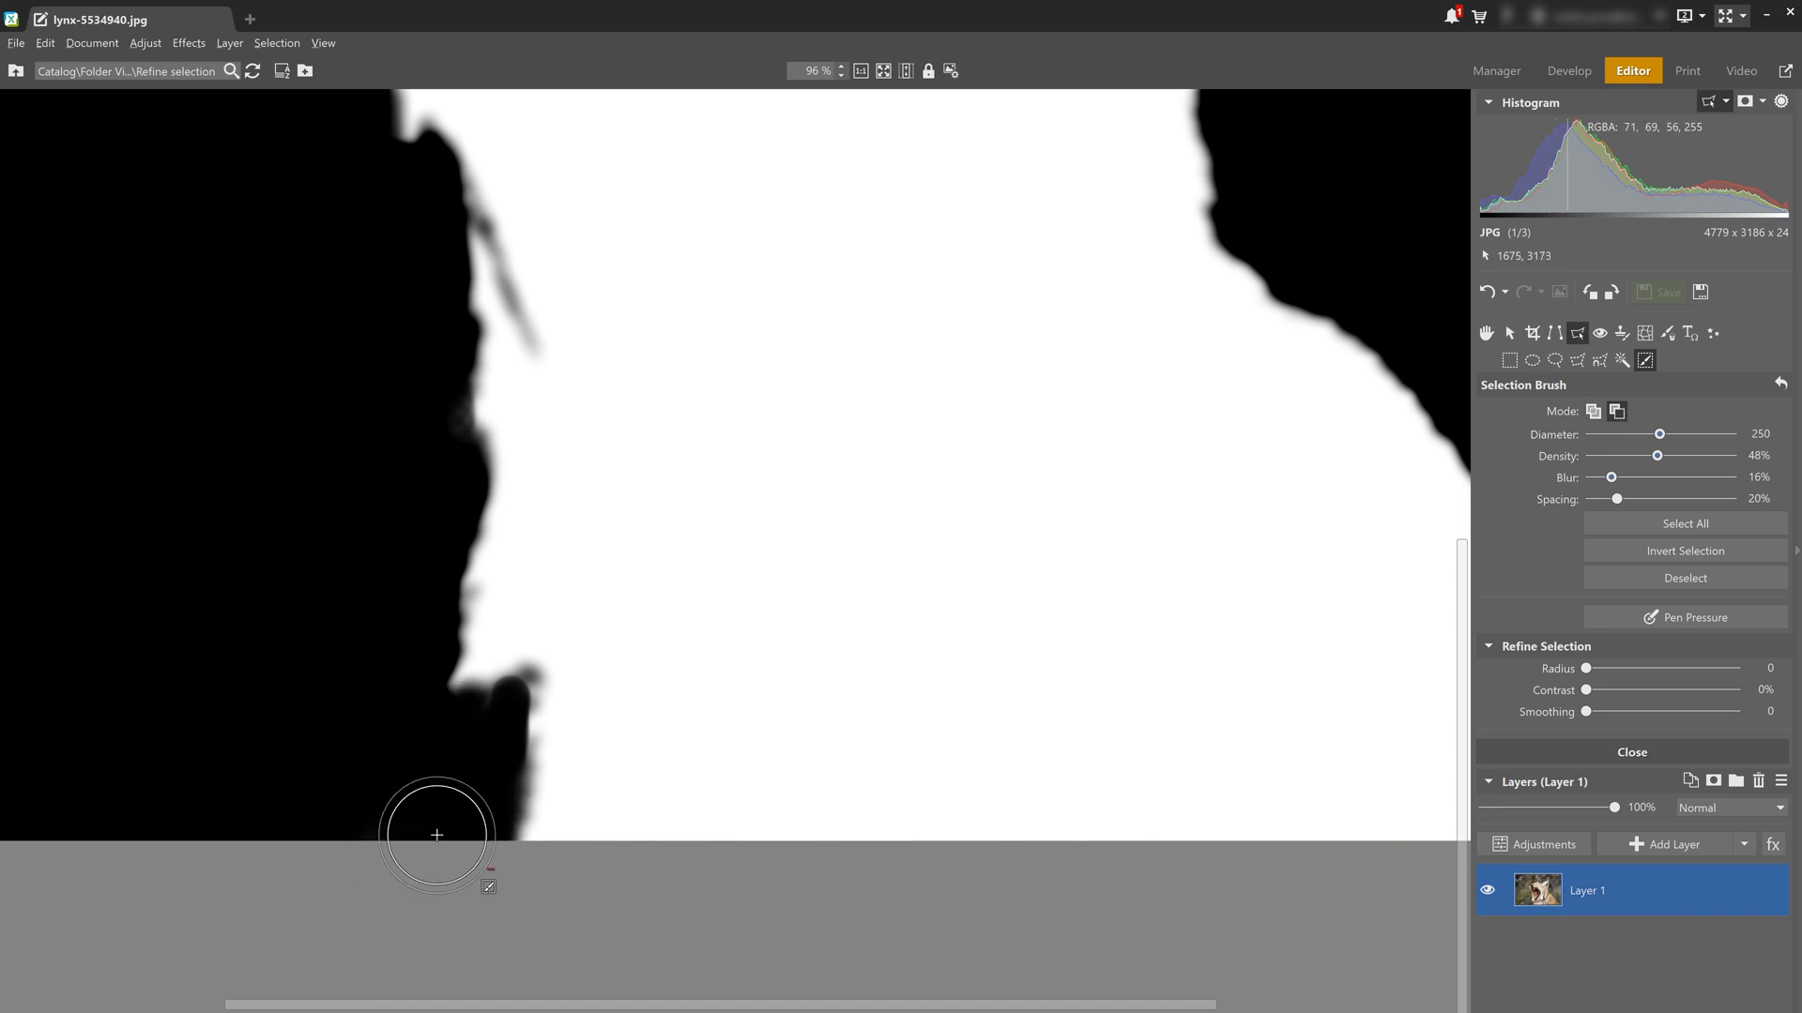
scroll(432, 793, "down", 3)
left_click_drag(486, 506, 488, 449)
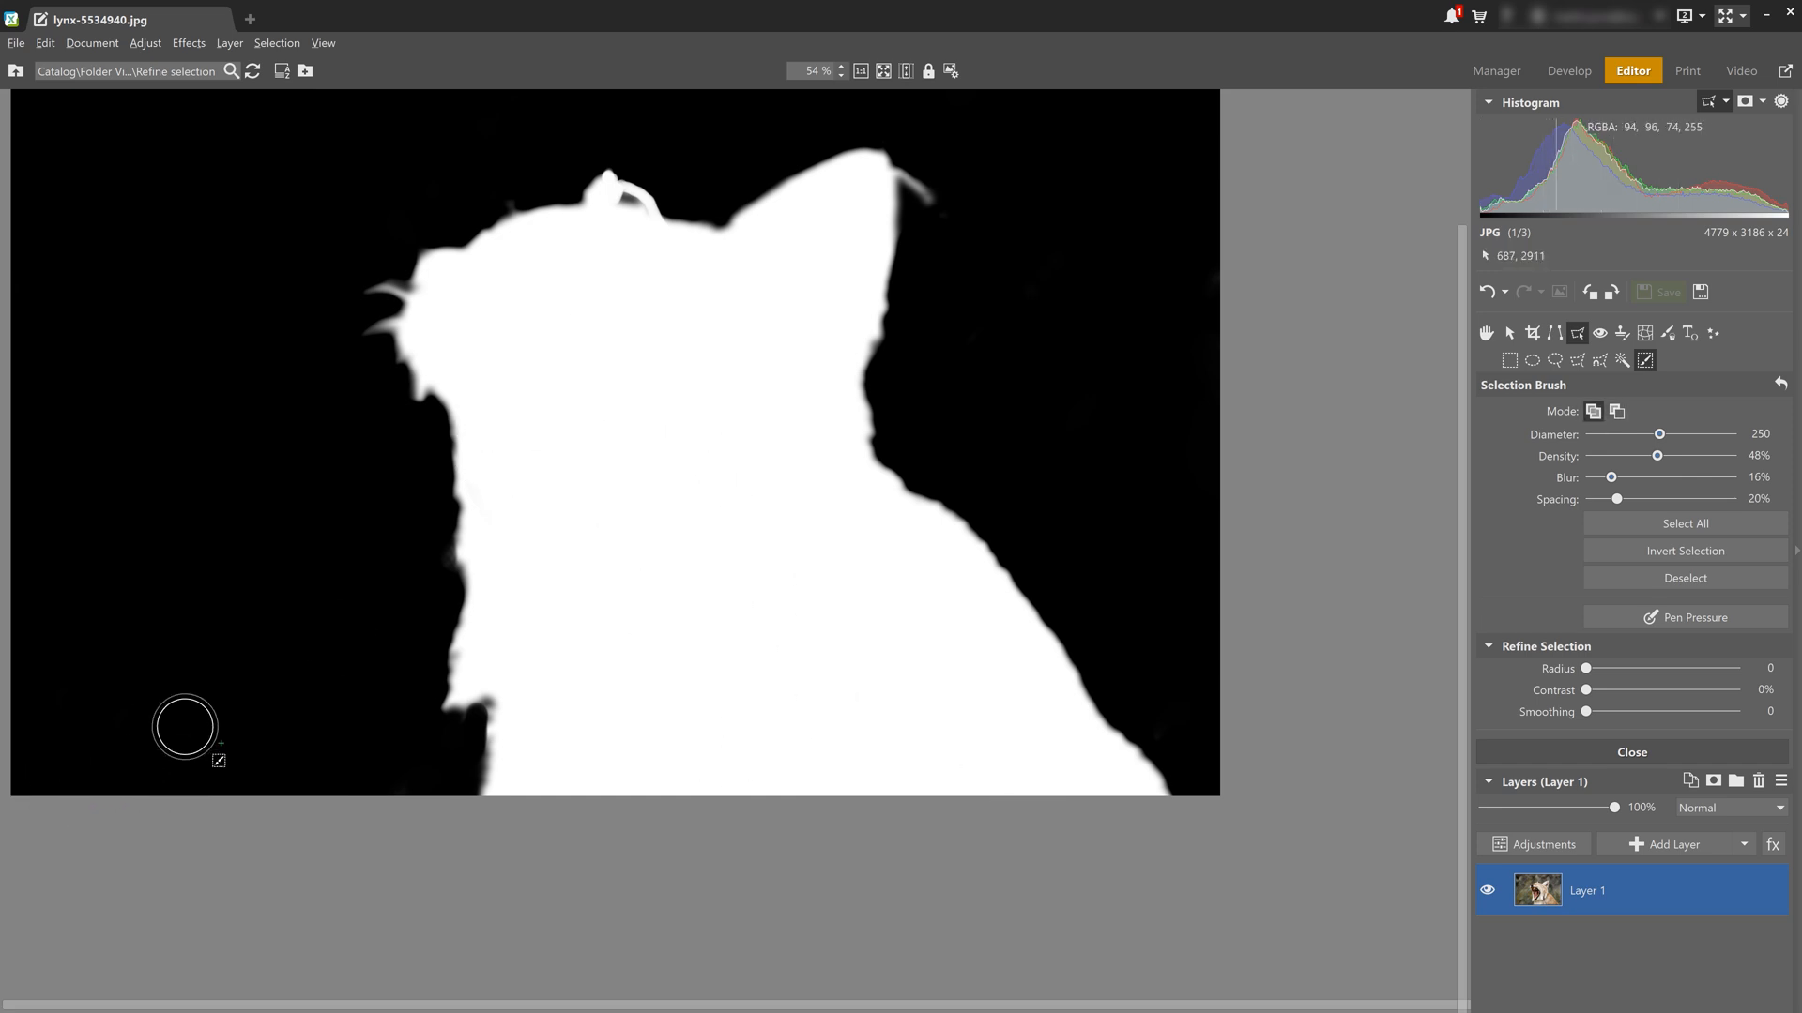
Switch the selection display to Cover Selection so a colour overlay marks the lynx
scroll(181, 724, "down", 1)
left_click_drag(185, 614, 311, 727)
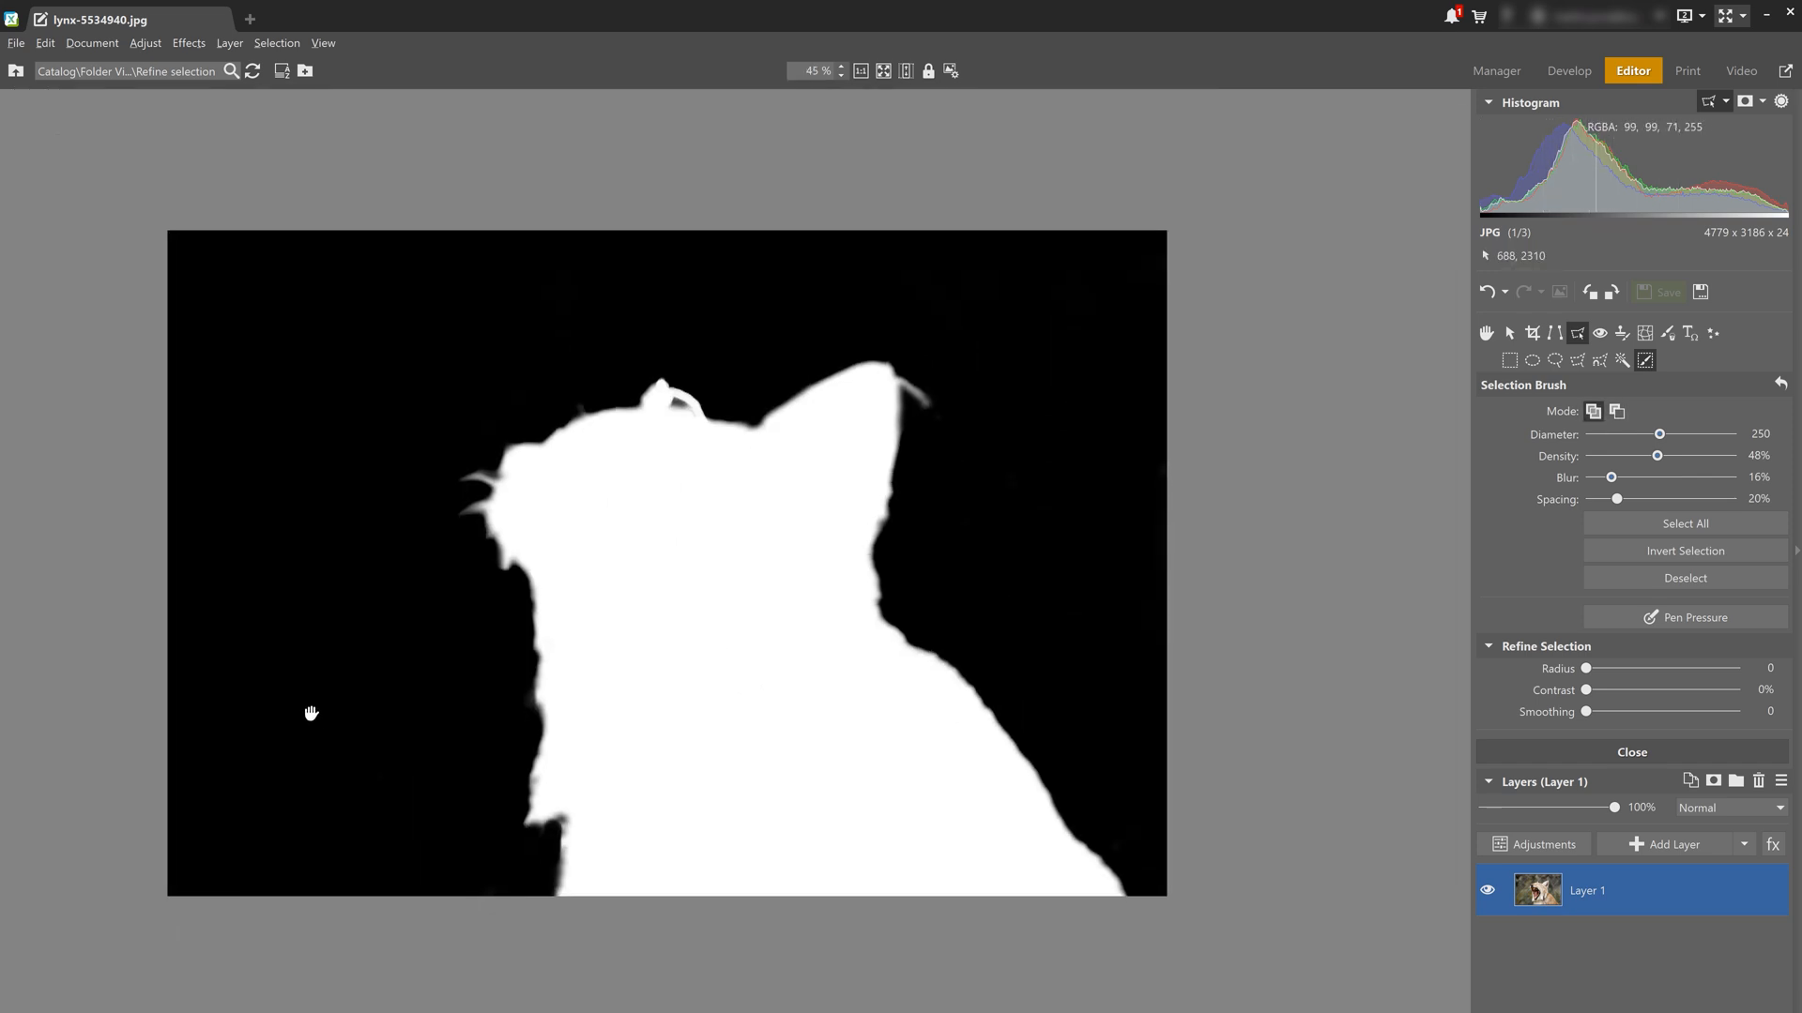
left_click(1724, 102)
left_click(1639, 147)
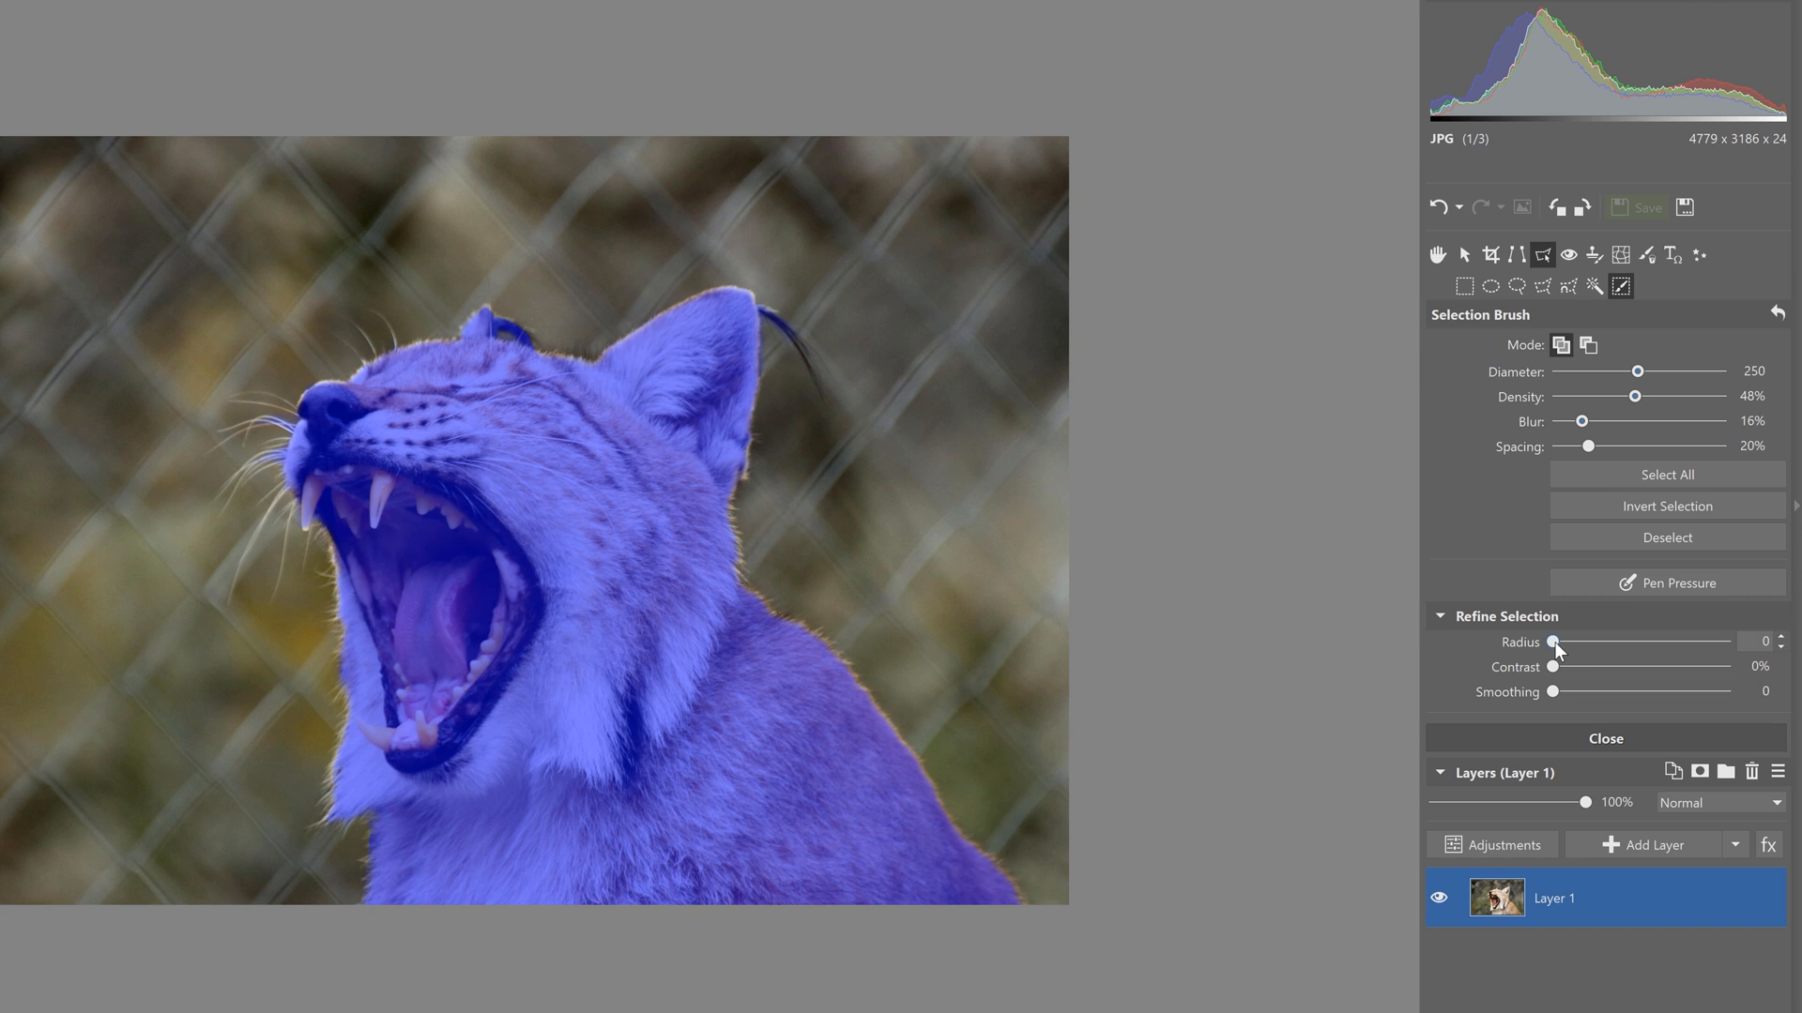
Refine the selection with a radius of 116 and a contrast of 3%
left_click_drag(1554, 646, 1566, 652)
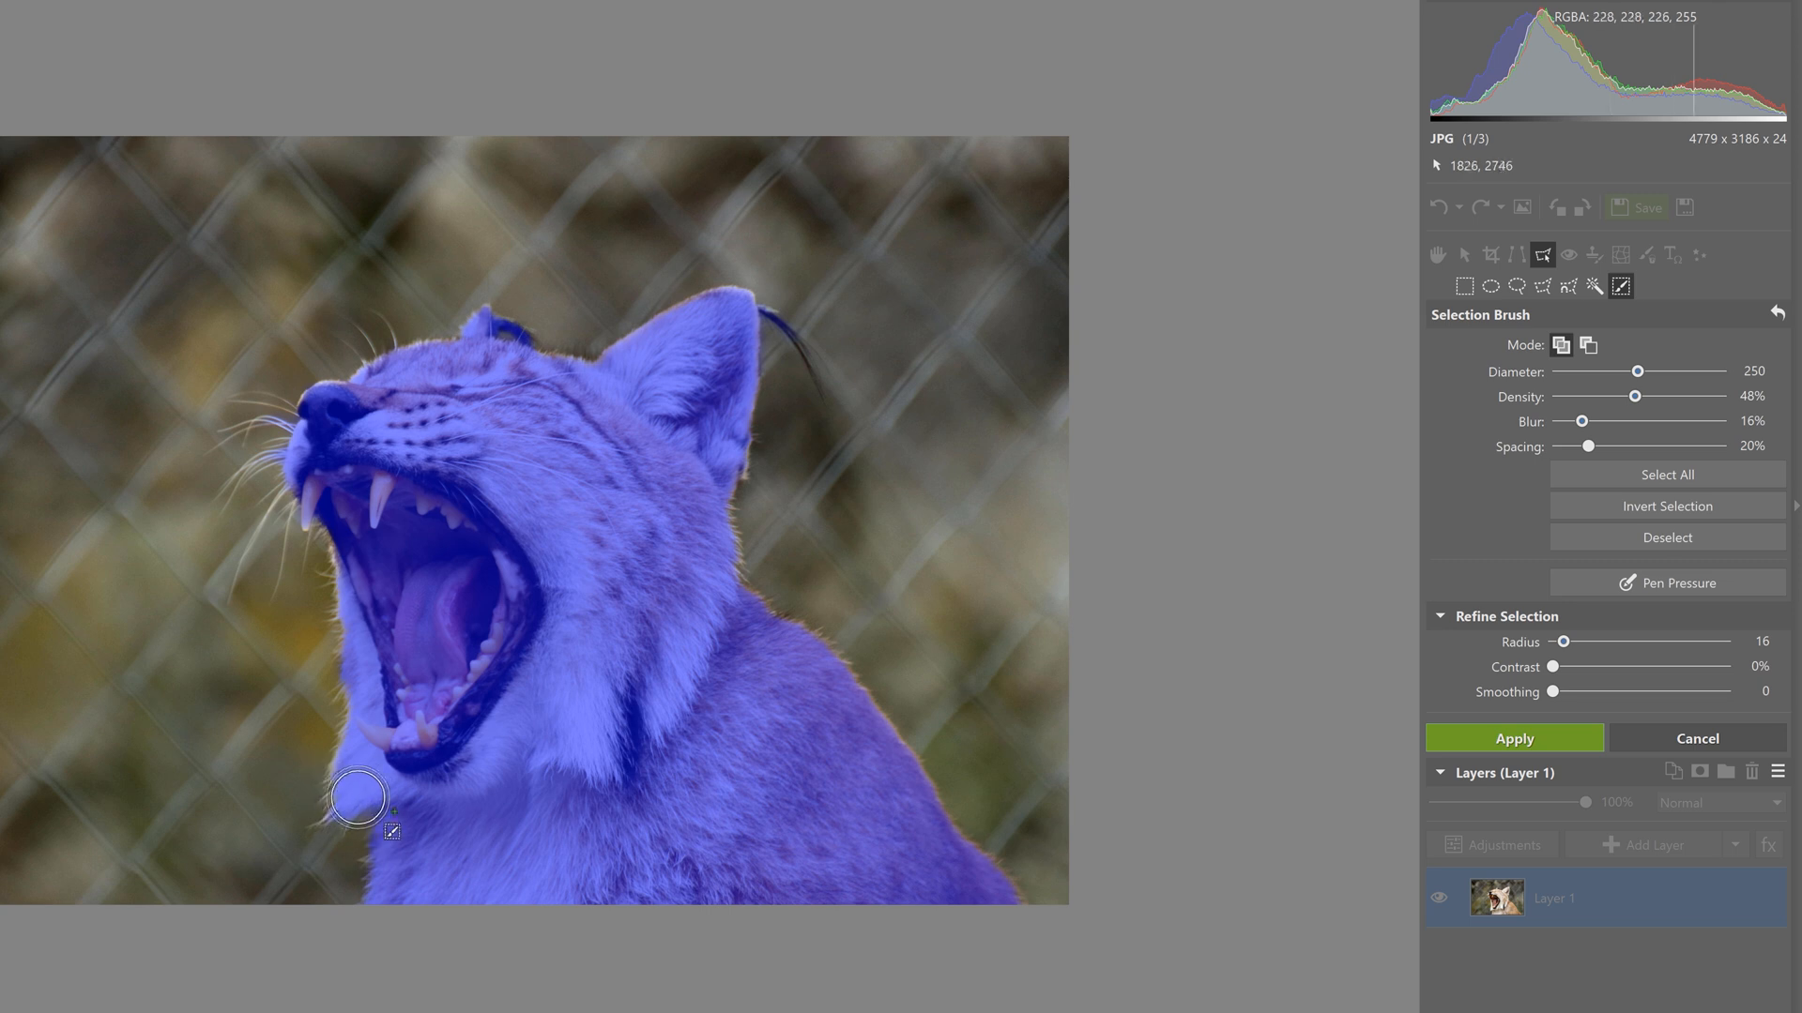
left_click_drag(1563, 643, 1590, 642)
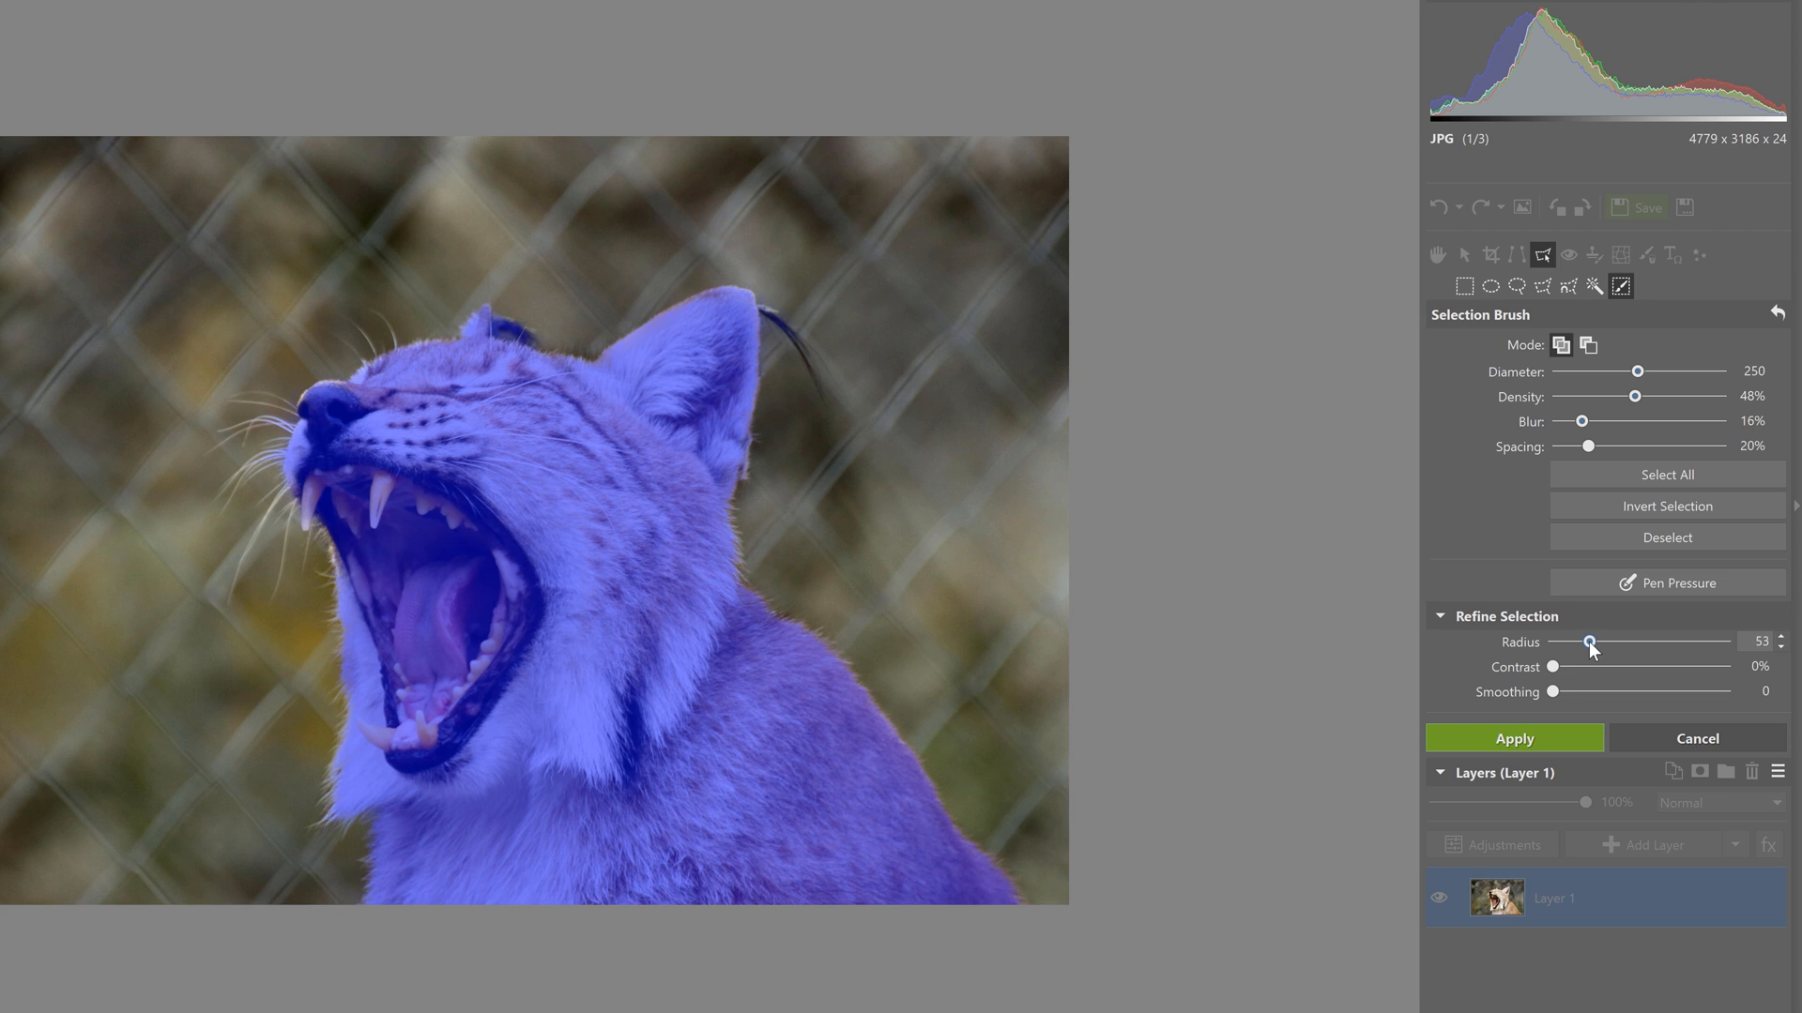
left_click_drag(1590, 643, 1600, 643)
left_click_drag(1608, 643, 1632, 645)
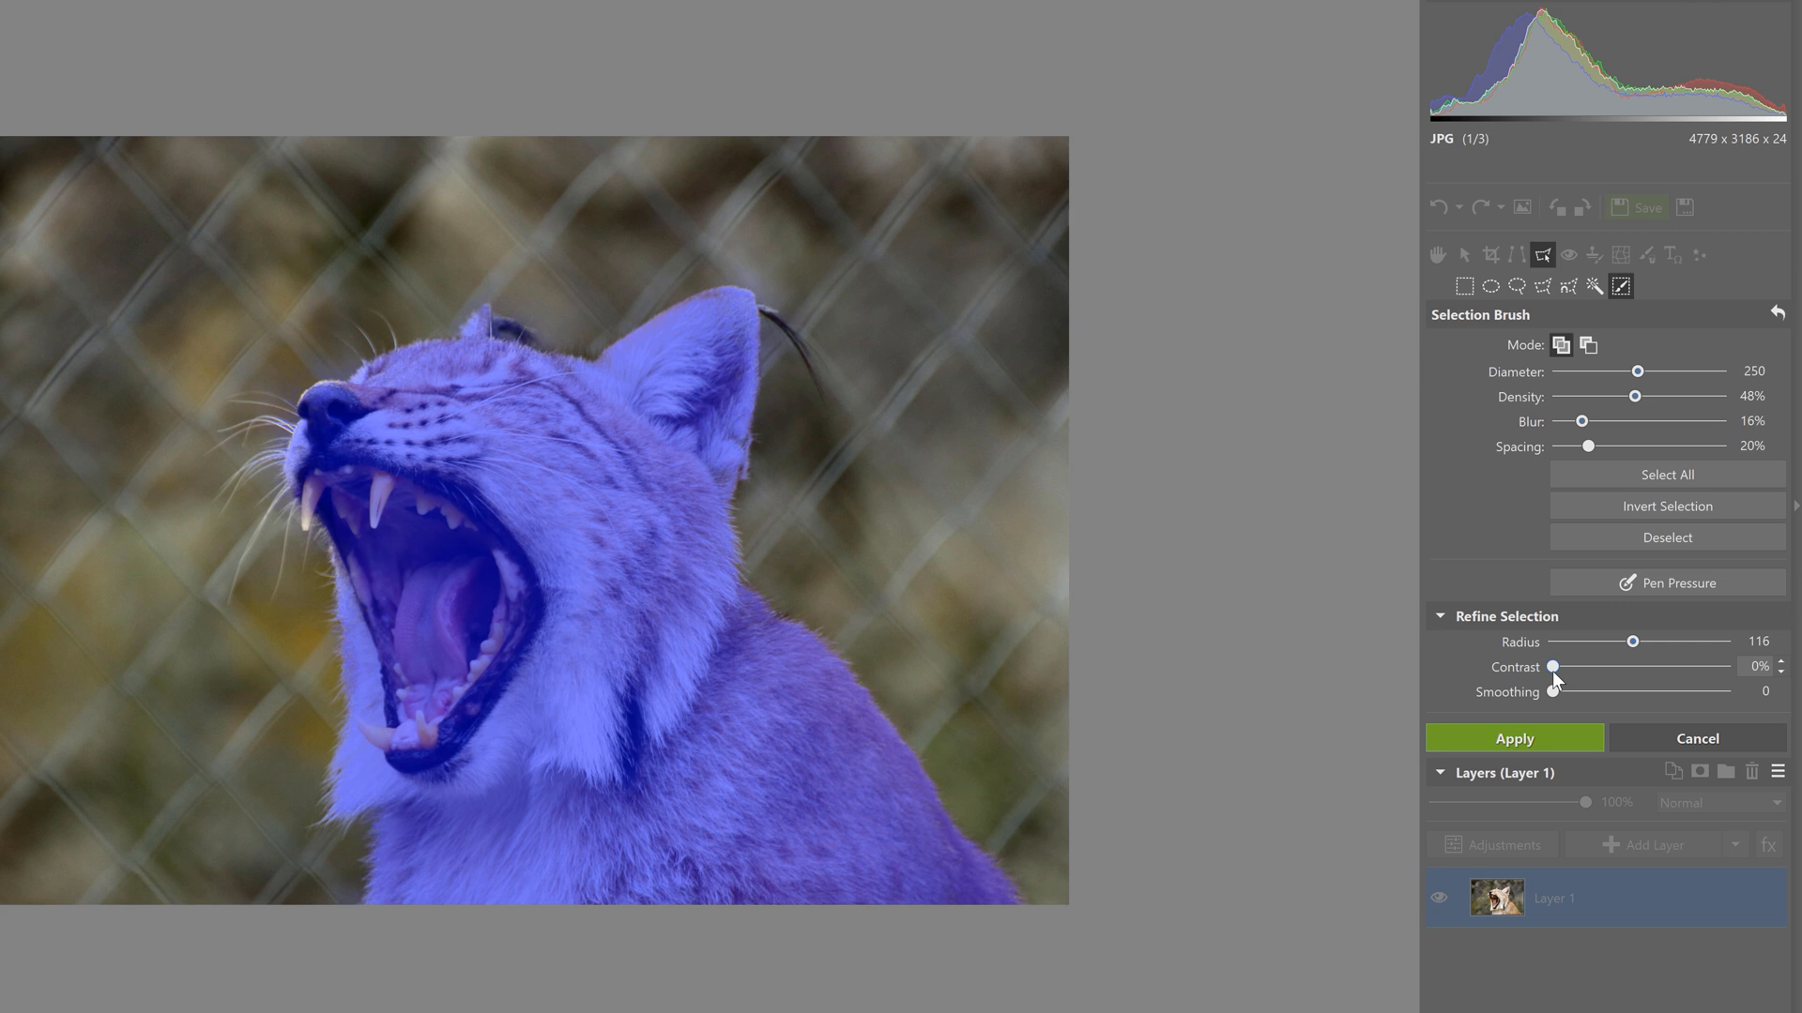
left_click_drag(1552, 672, 1558, 670)
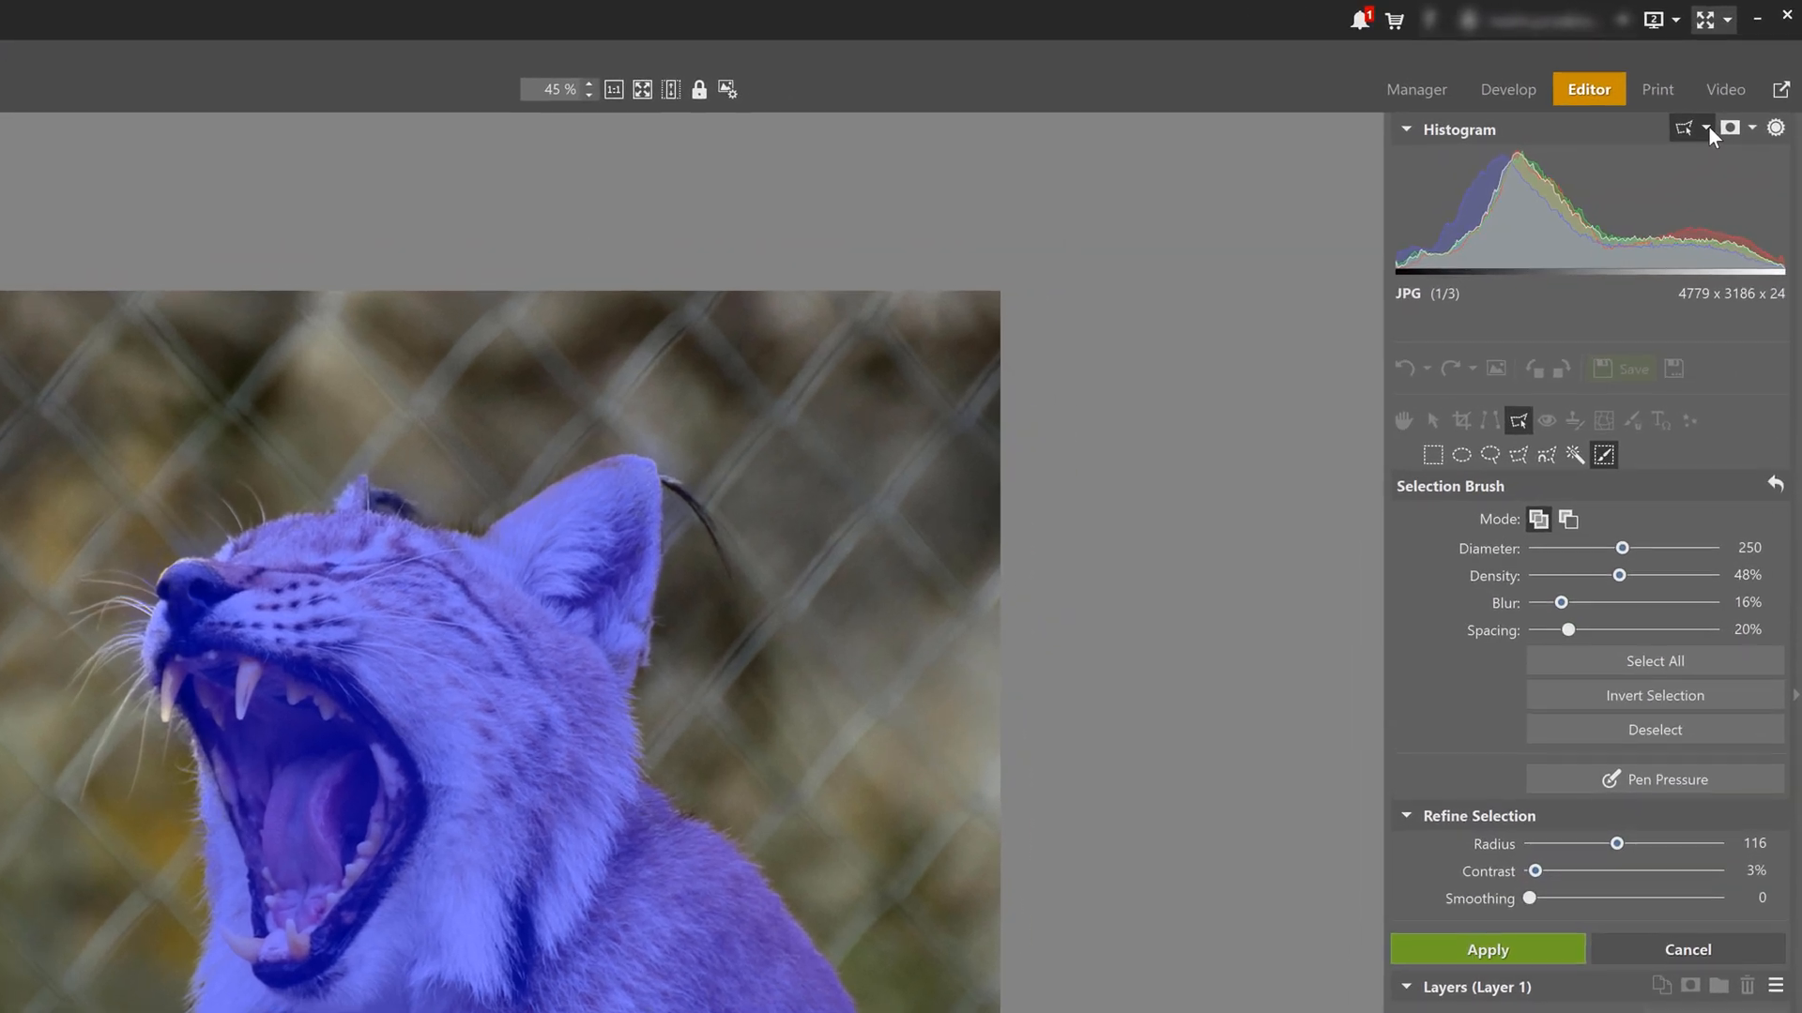
Preview the refined lynx selection on white and examine its fur edges along the ear and back
left_click(1725, 100)
left_click(1647, 267)
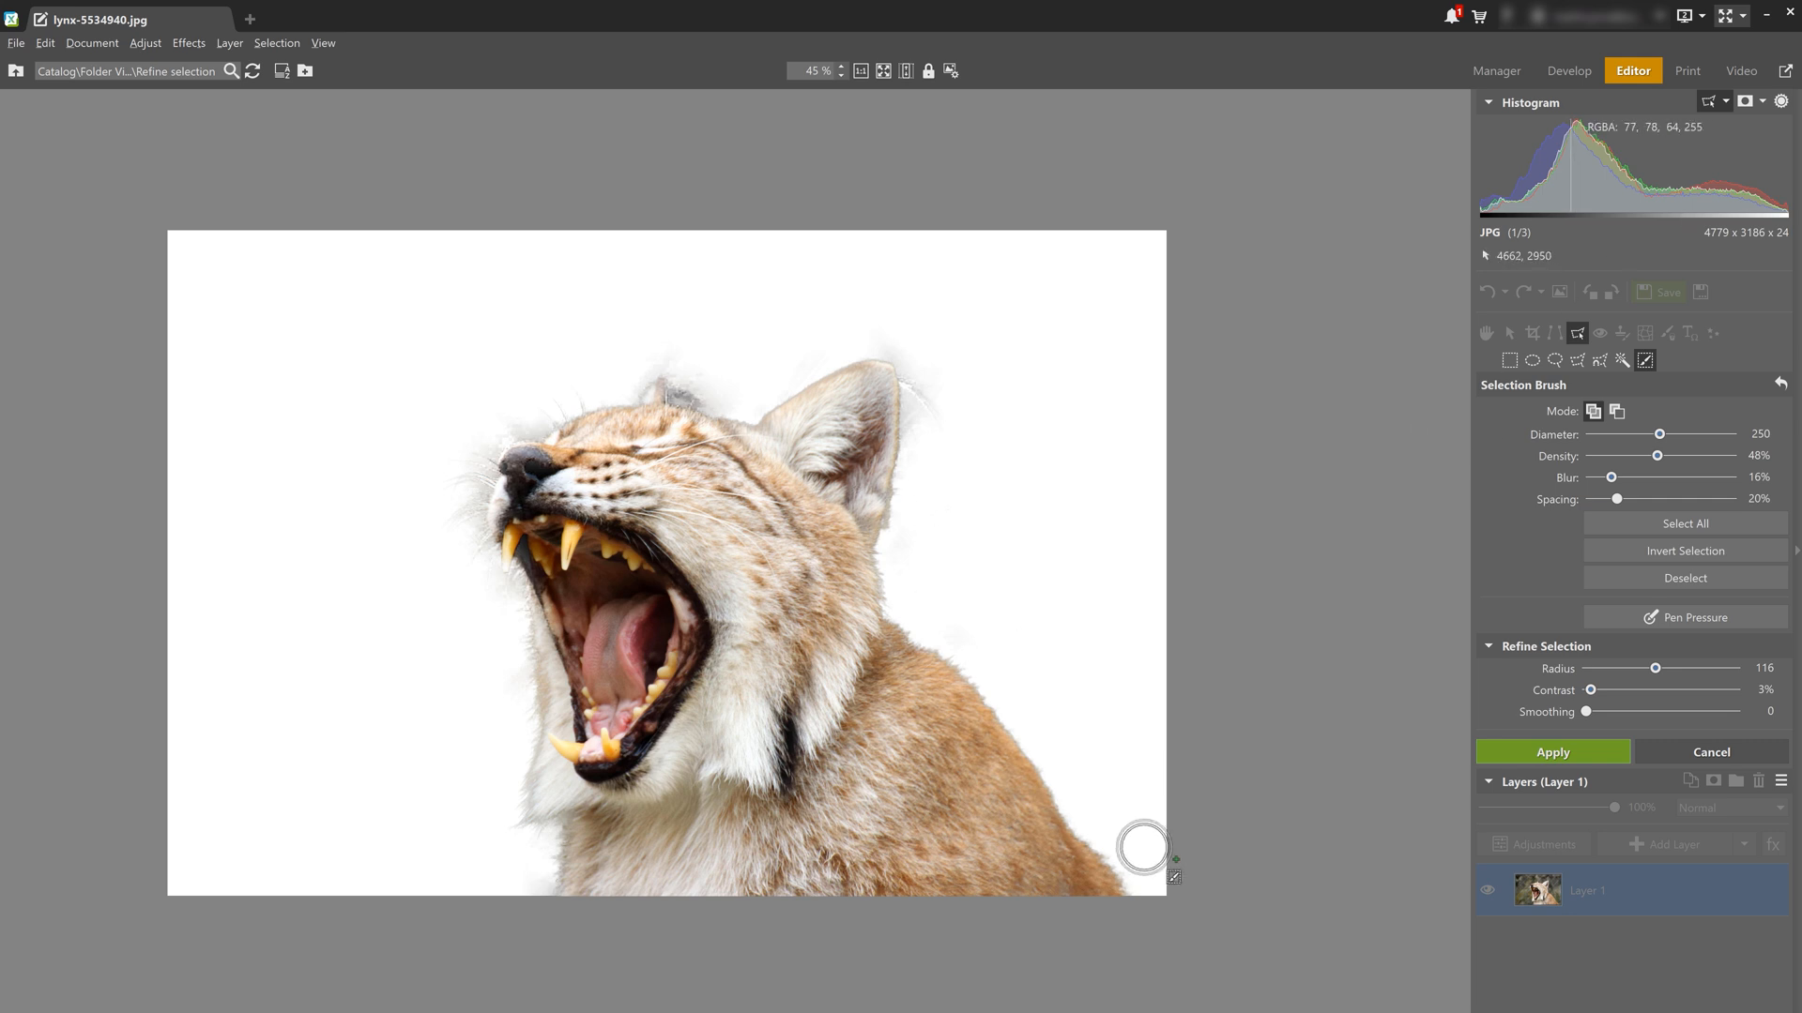
scroll(985, 700, "up", 3)
scroll(875, 433, "up", 5)
scroll(880, 506, "down", 6)
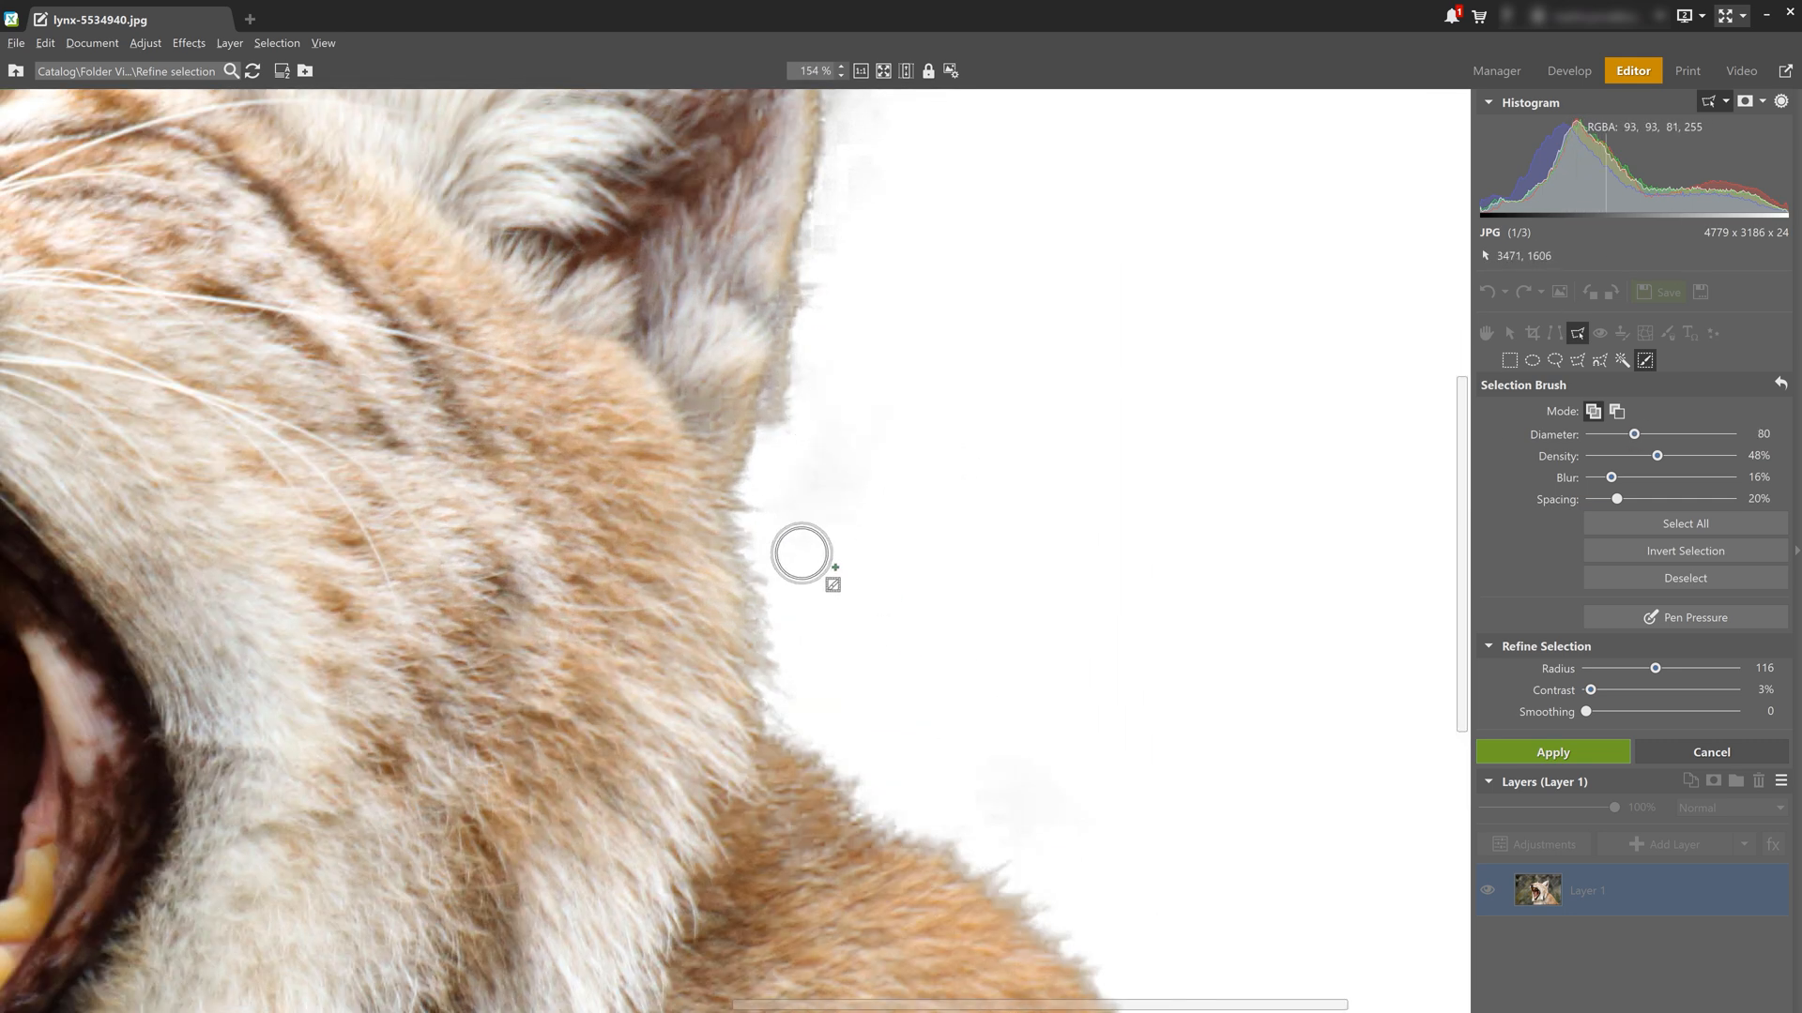
scroll(817, 578, "up", 2)
left_click(837, 598)
left_click(1616, 411)
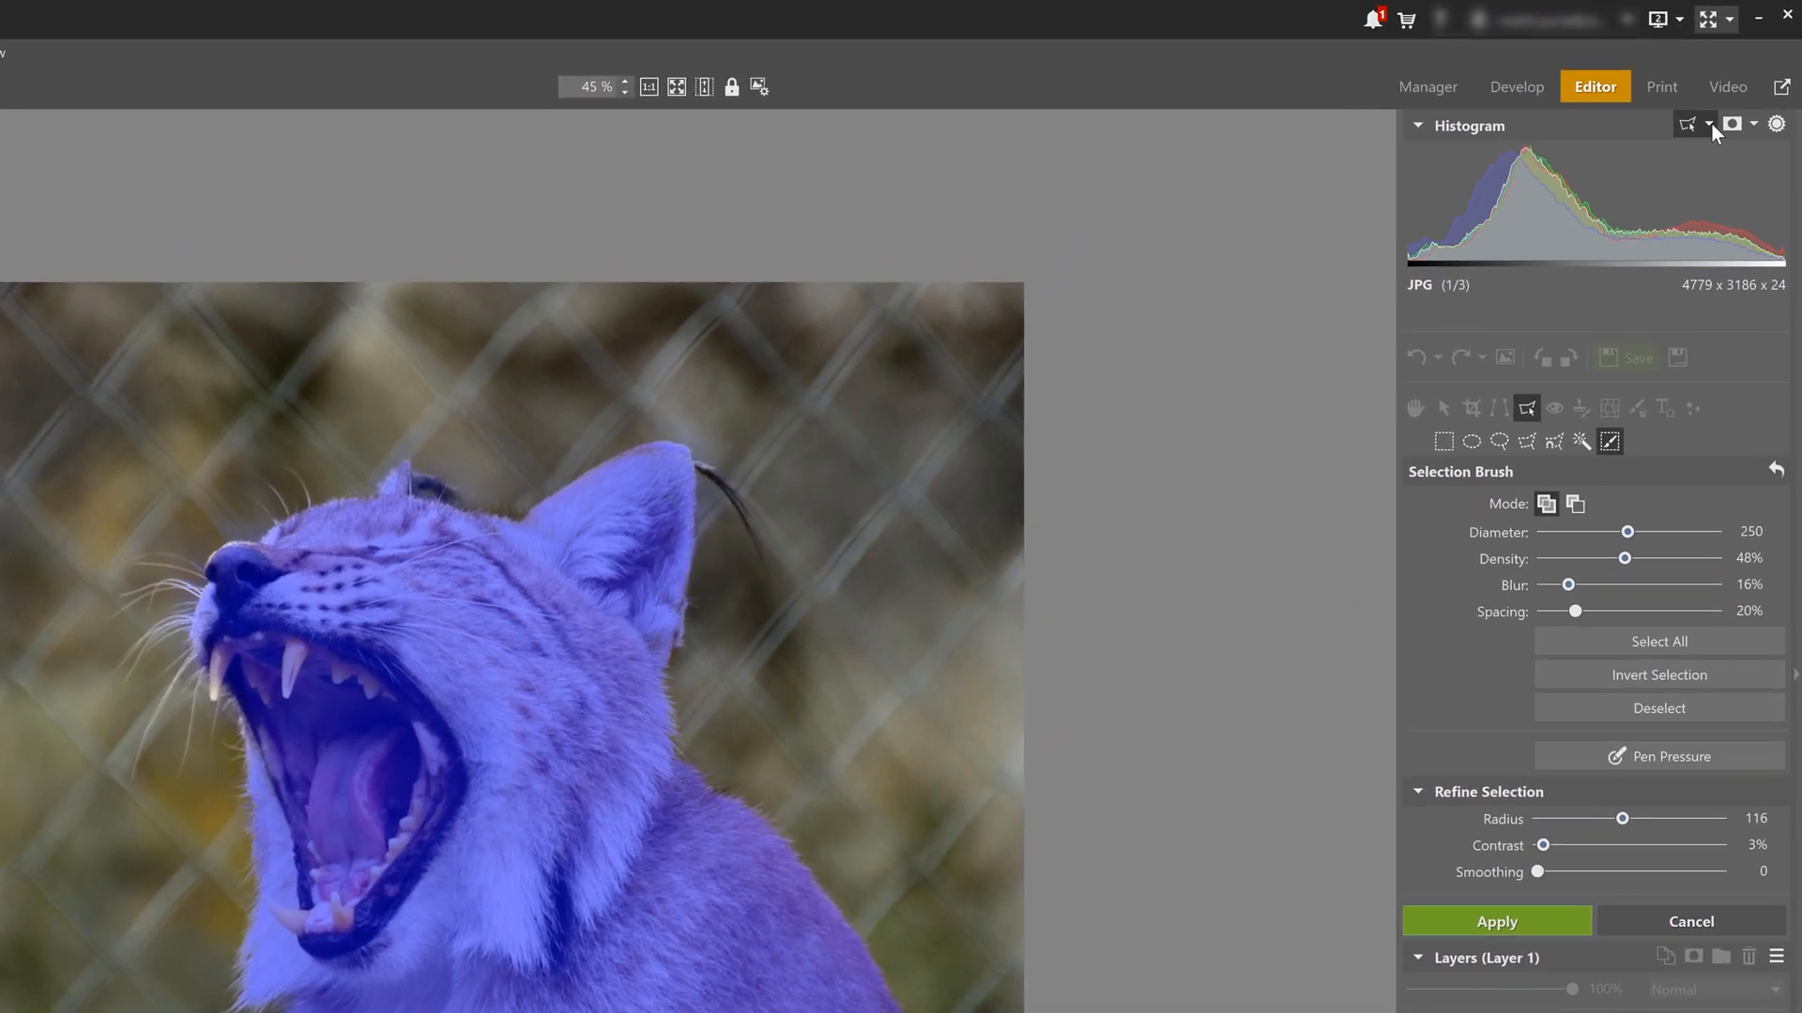
Display the selection only, on white, and apply the selection refinement
left_click(1726, 100)
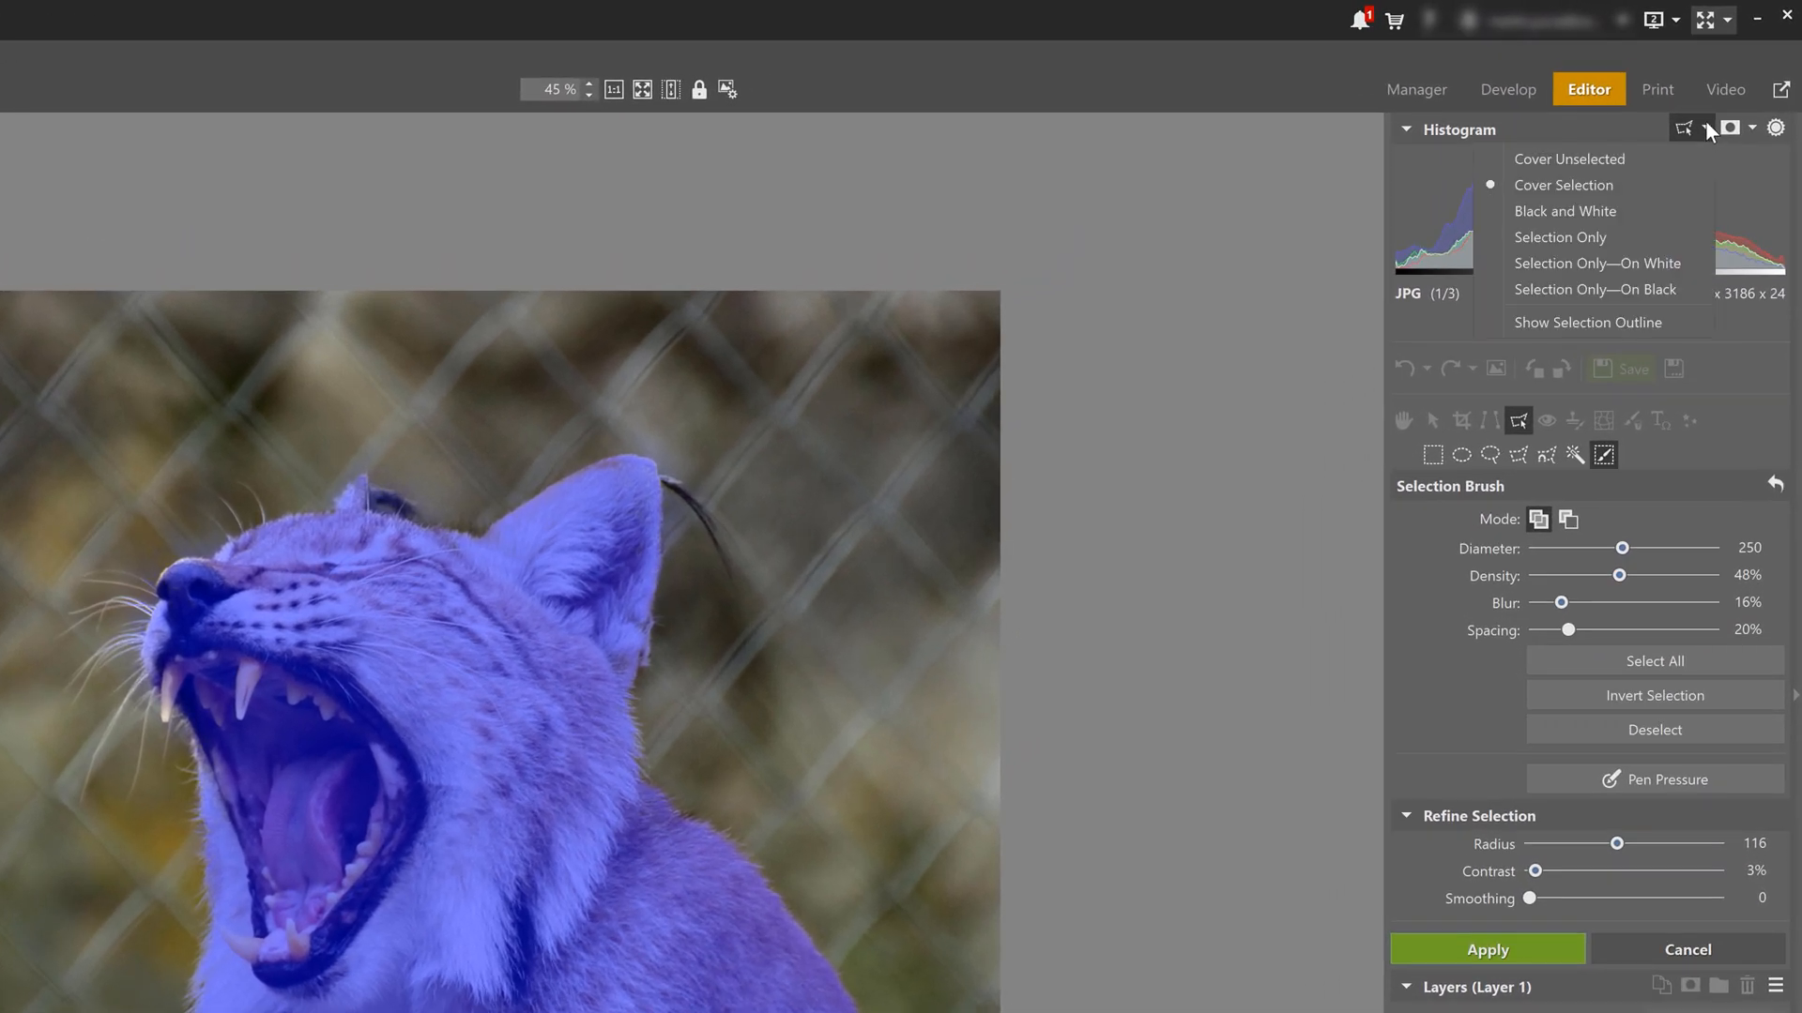
left_click(1648, 266)
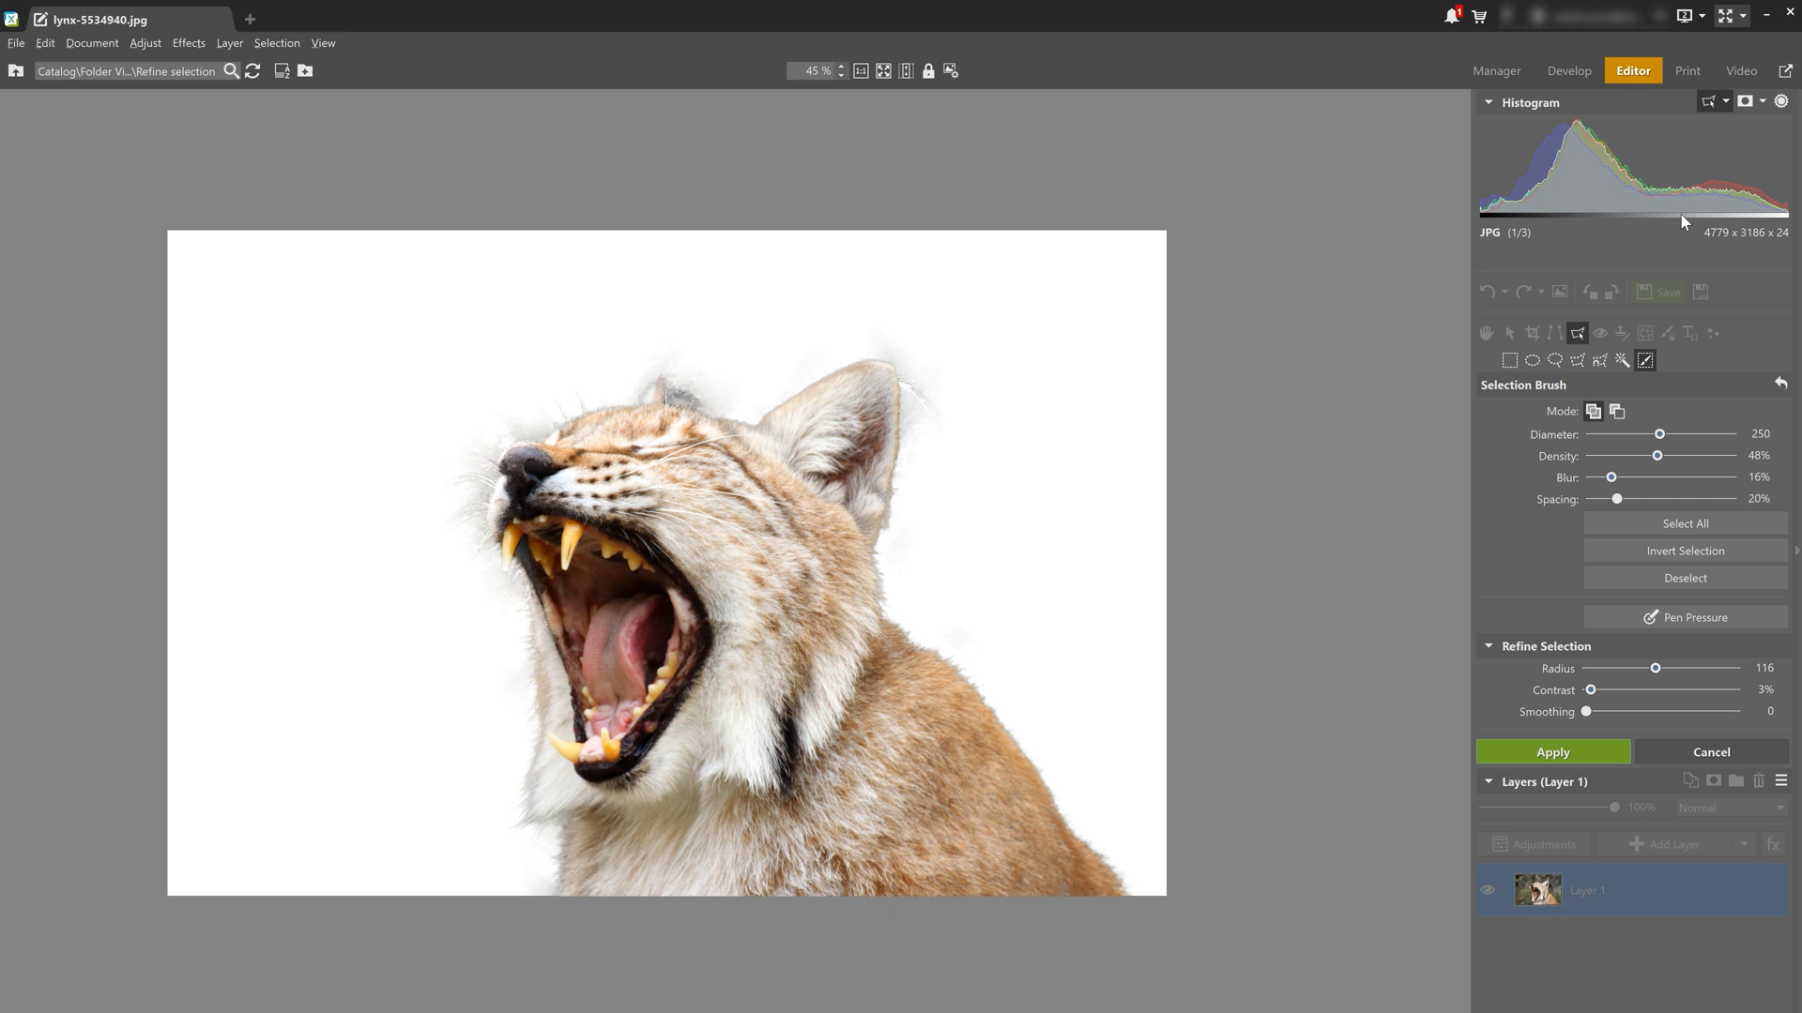
scroll(938, 582, "up", 5)
scroll(849, 577, "down", 5)
scroll(859, 594, "up", 2)
key("Return")
Remove the leftover background behind the lynx's large ear from the selection with the Selection Brush at diameter 80
left_click(1616, 411)
mouse_move(875, 747)
left_mouse_down()
mouse_move(848, 398)
mouse_move(885, 140)
mouse_move(874, 595)
left_mouse_up()
key("x")
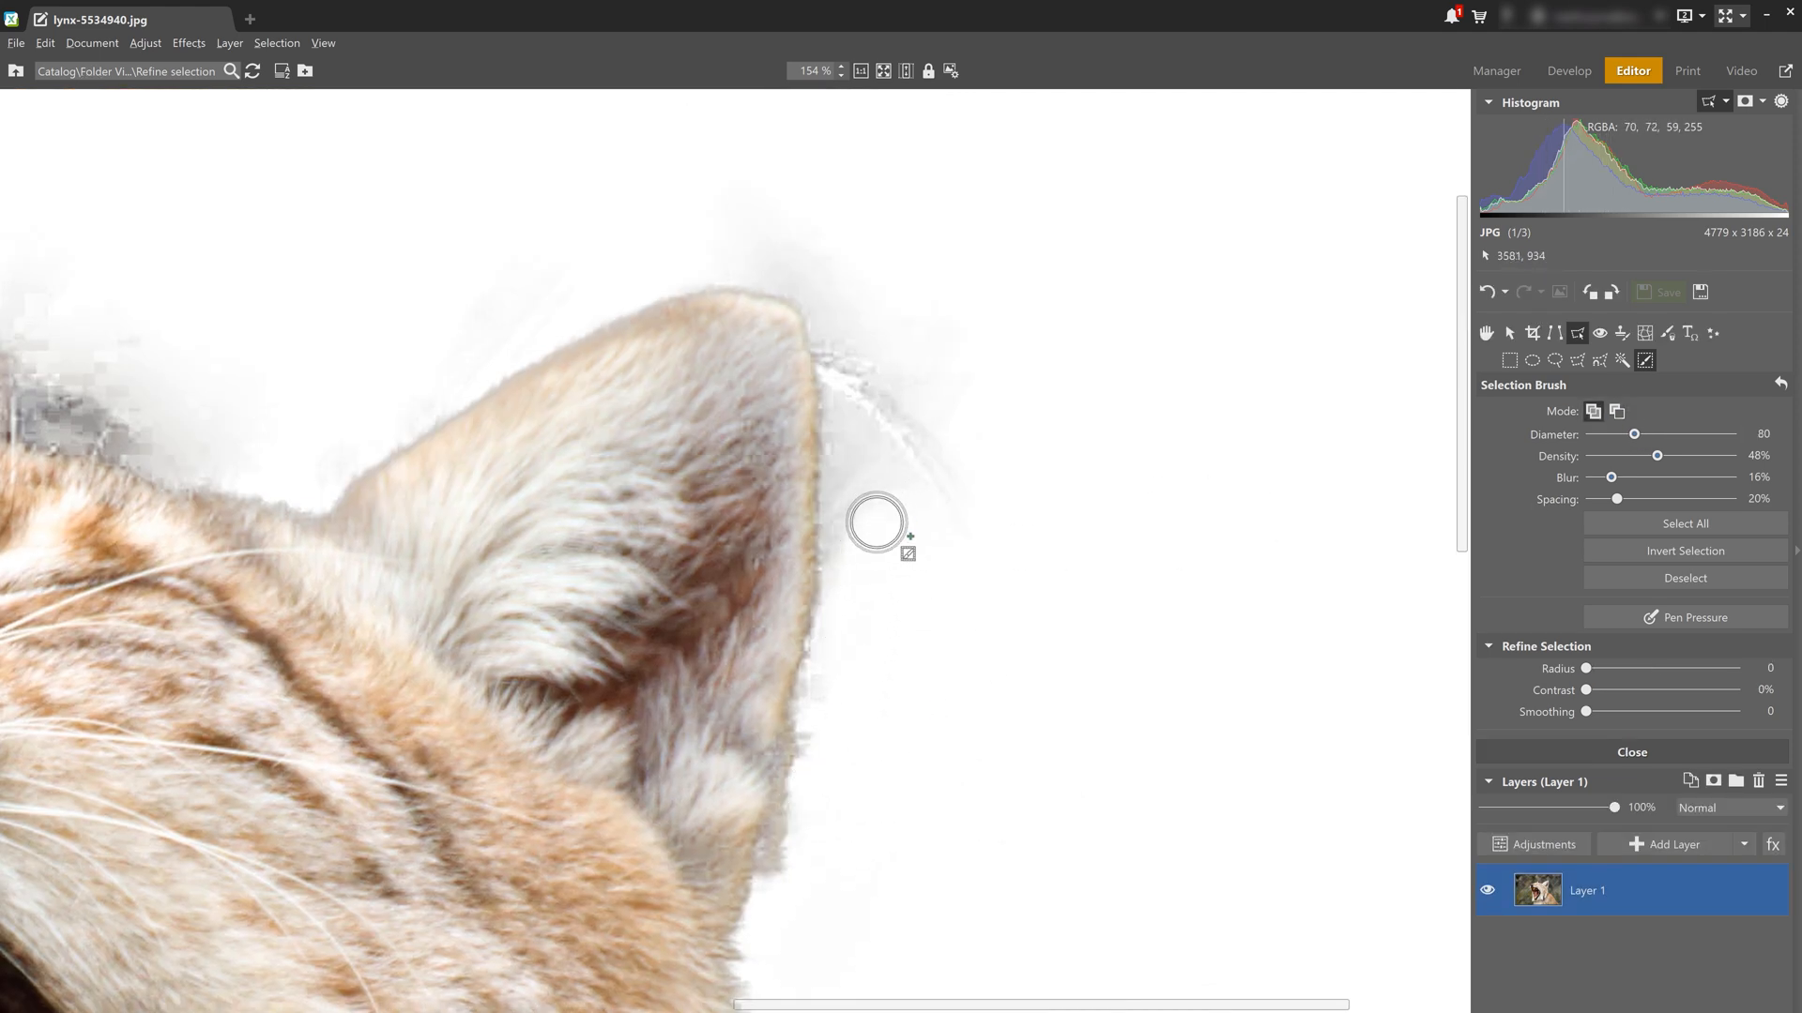
key("x")
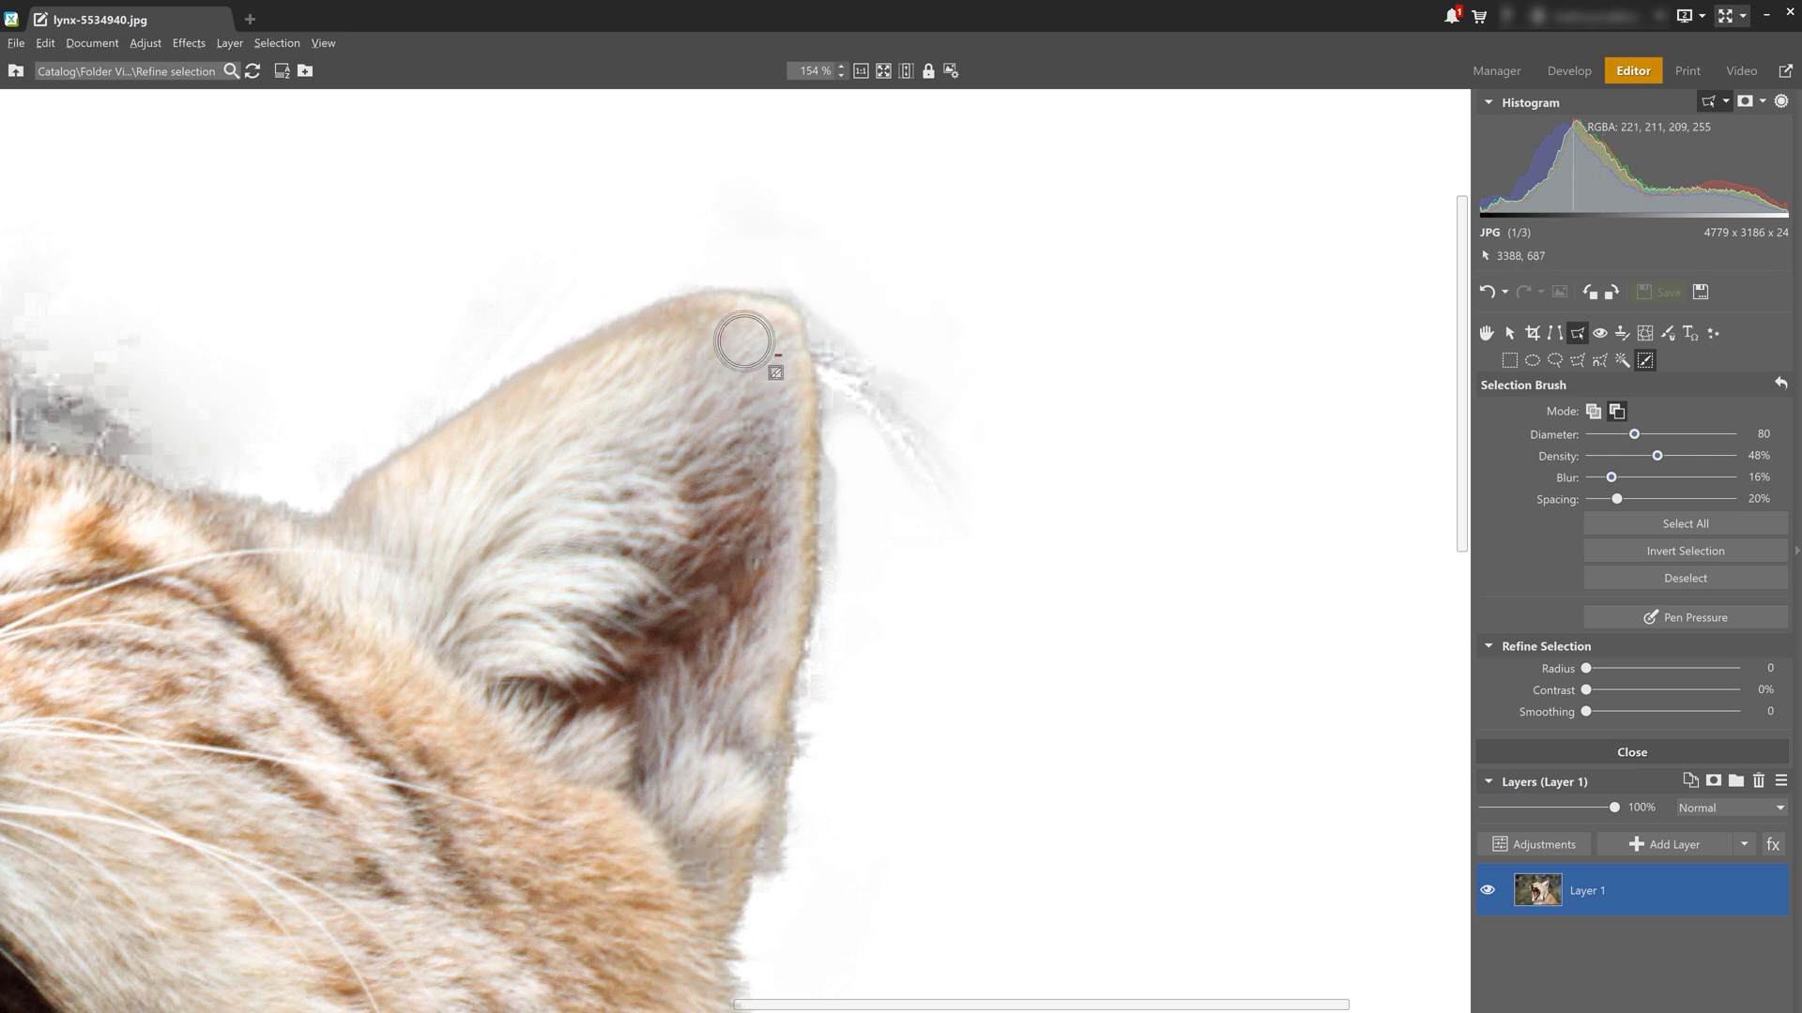
Add the dark hair tuft at the ear tip to the selection with the Selection Brush at diameter 45
scroll(828, 370, "down", 2)
scroll(828, 368, "up", 3)
scroll(829, 361, "down", 3)
left_click_drag(829, 359, 846, 372)
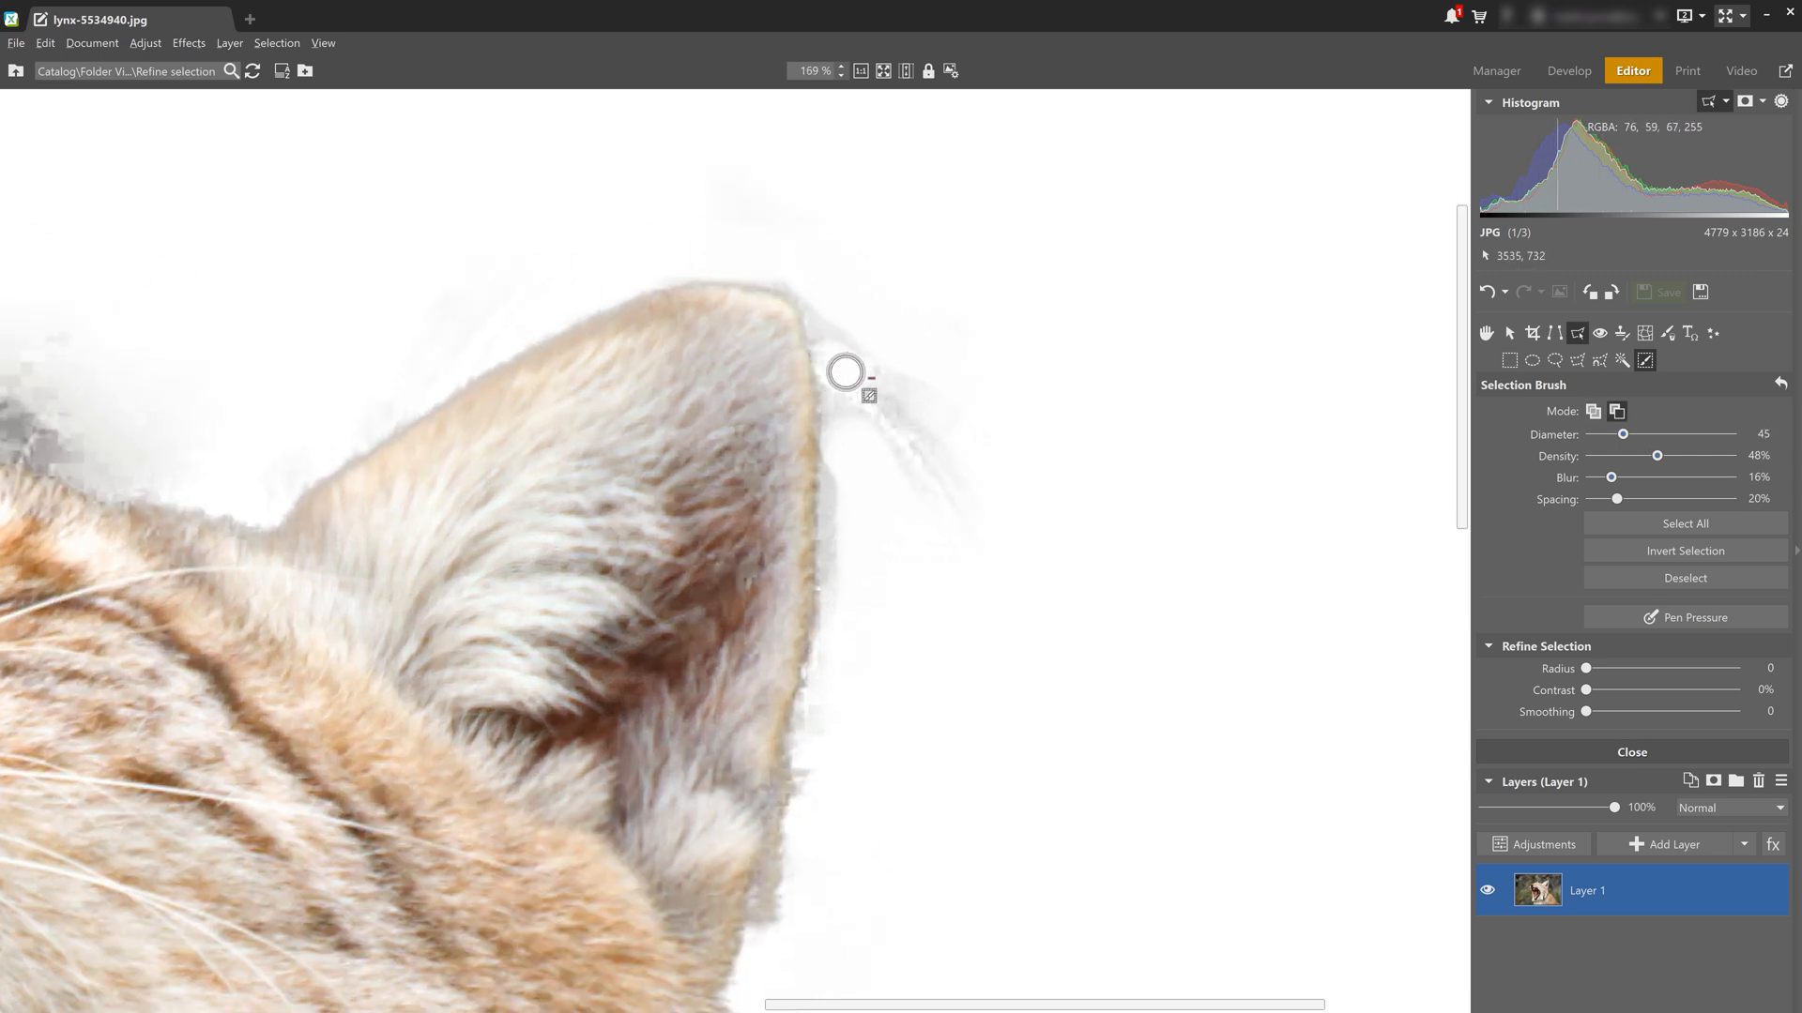
key("ctrl+z")
key("x")
left_click_drag(840, 368, 912, 447)
key("x")
Remove the faint background haze around the ear and above the lynx's head from the selection with a larger Selection Brush
scroll(751, 230, "up", 6)
mouse_move(264, 364)
left_mouse_down()
mouse_move(705, 447)
mouse_move(813, 449)
left_mouse_up()
mouse_move(736, 515)
left_mouse_down()
mouse_move(543, 366)
mouse_move(437, 385)
mouse_move(354, 490)
mouse_move(253, 502)
left_mouse_up()
mouse_move(283, 440)
left_mouse_down()
mouse_move(1070, 269)
mouse_move(1036, 269)
left_mouse_up()
left_click_drag(737, 425, 628, 443)
Remove the background remnants in front of the lynx's muzzle, chin and chest from the selection at brush diameter 80
scroll(487, 836, "down", 6)
left_click_drag(489, 690, 520, 657)
key("ctrl+z")
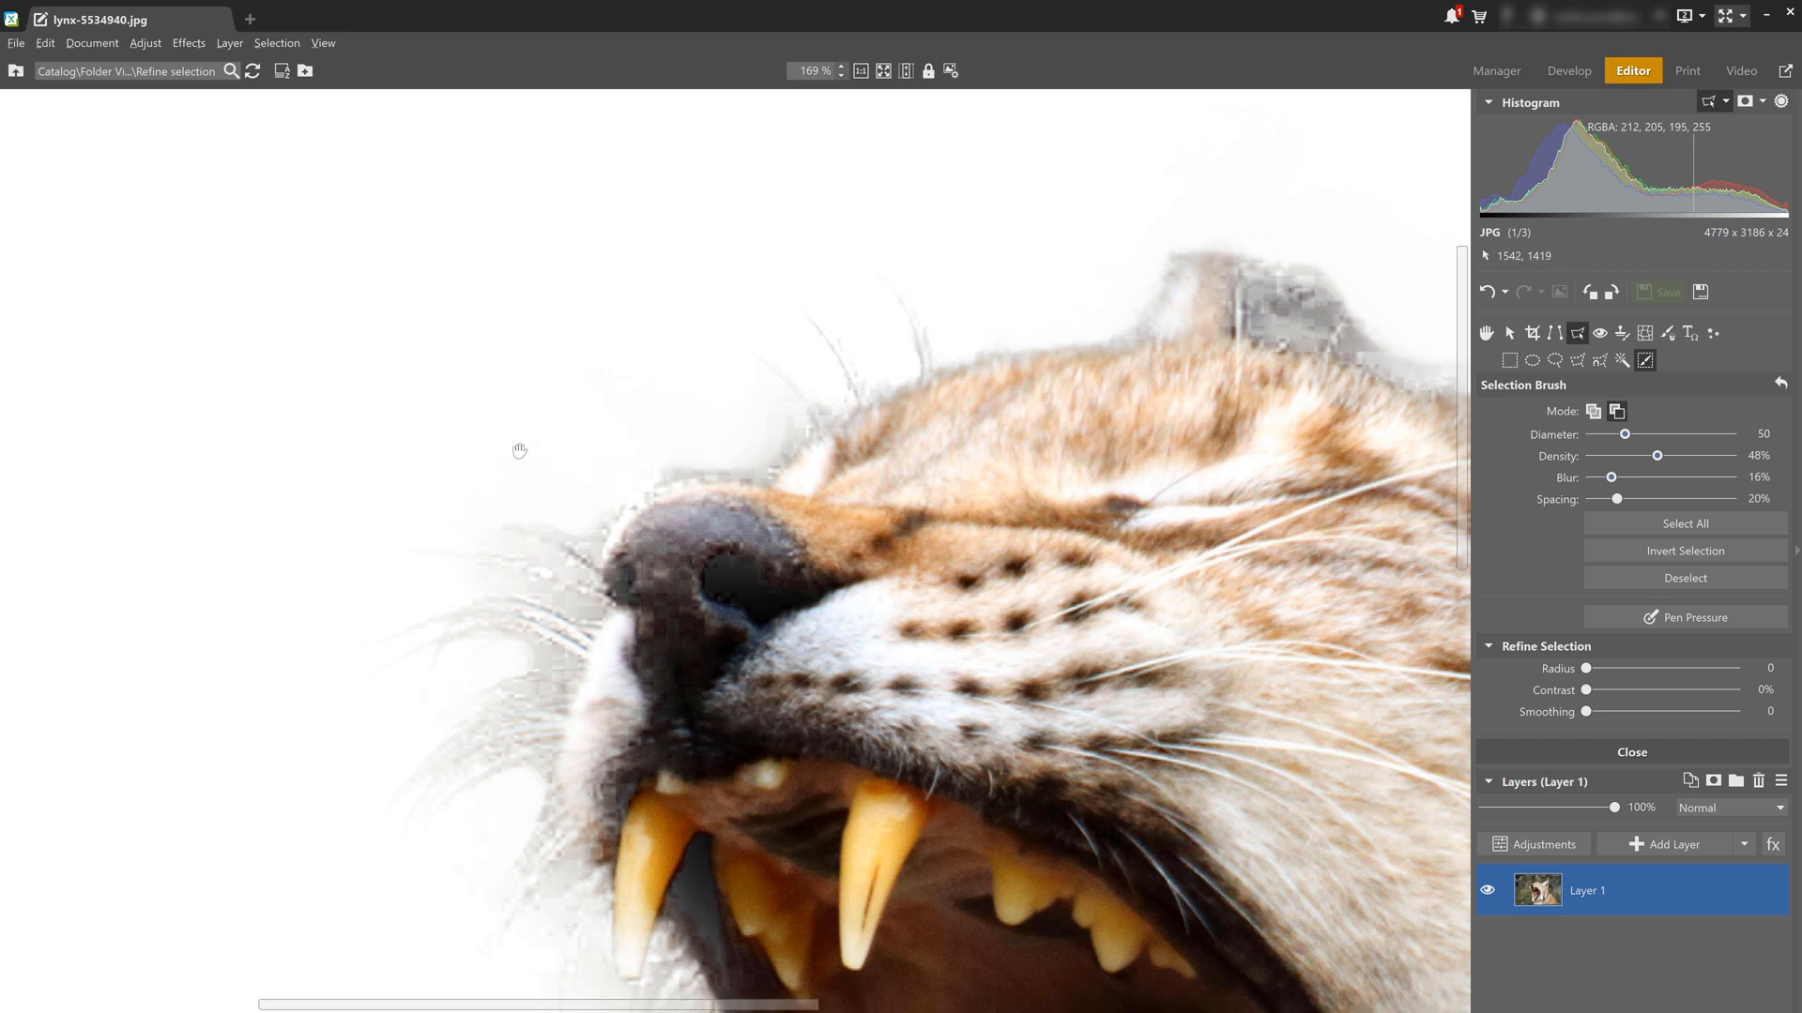
left_click_drag(519, 446, 475, 9)
scroll(508, 516, "up", 3)
left_click_drag(642, 864, 538, 435)
scroll(627, 773, "down", 3)
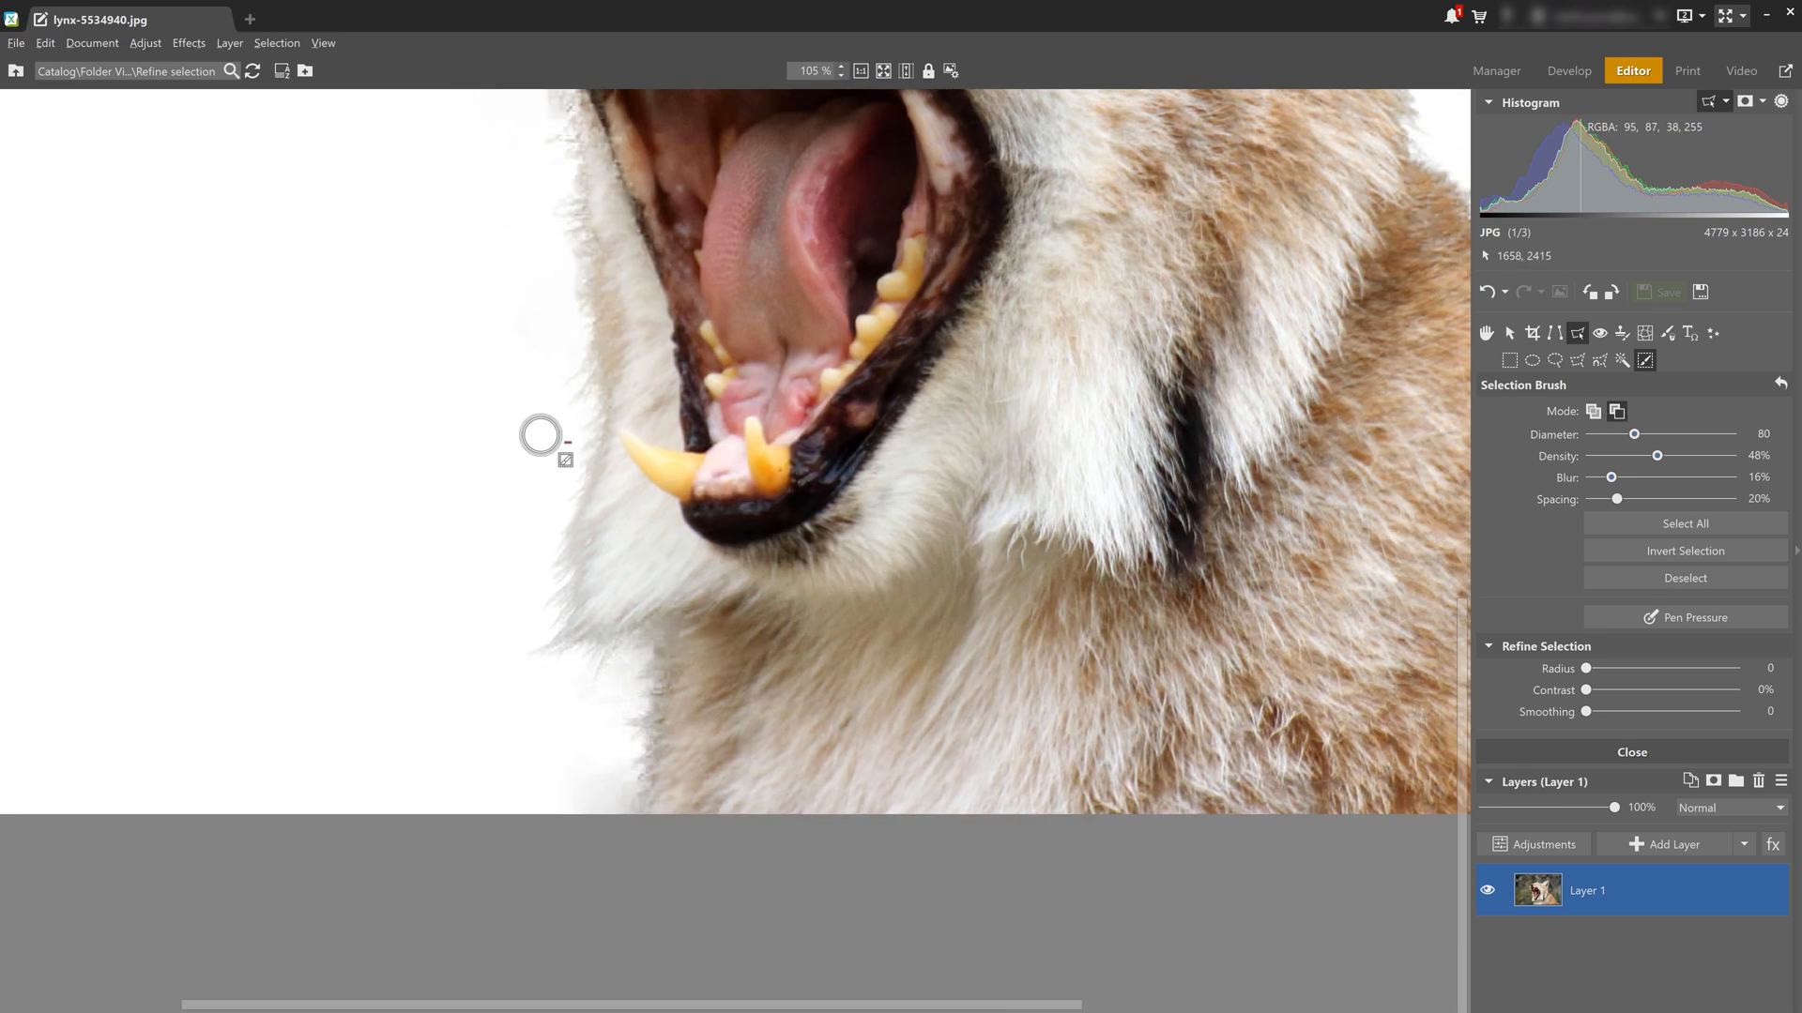
scroll(554, 460, "down", 3)
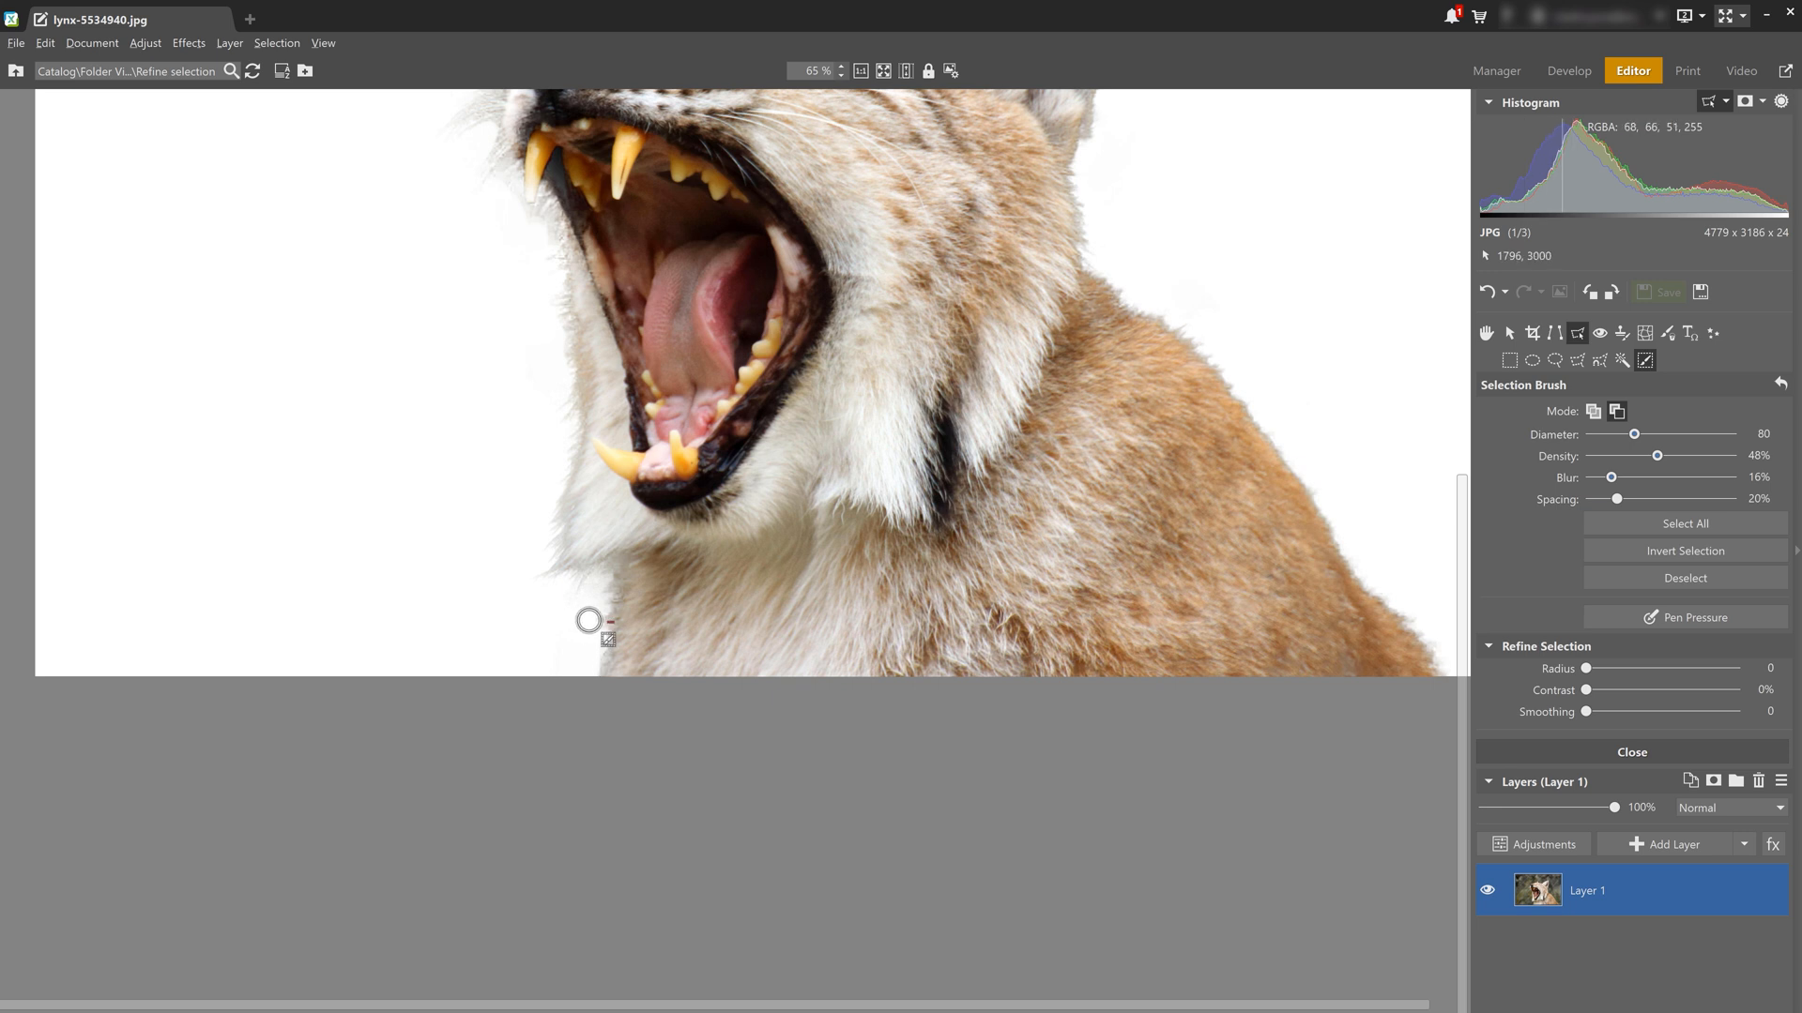
left_click_drag(689, 516, 637, 782)
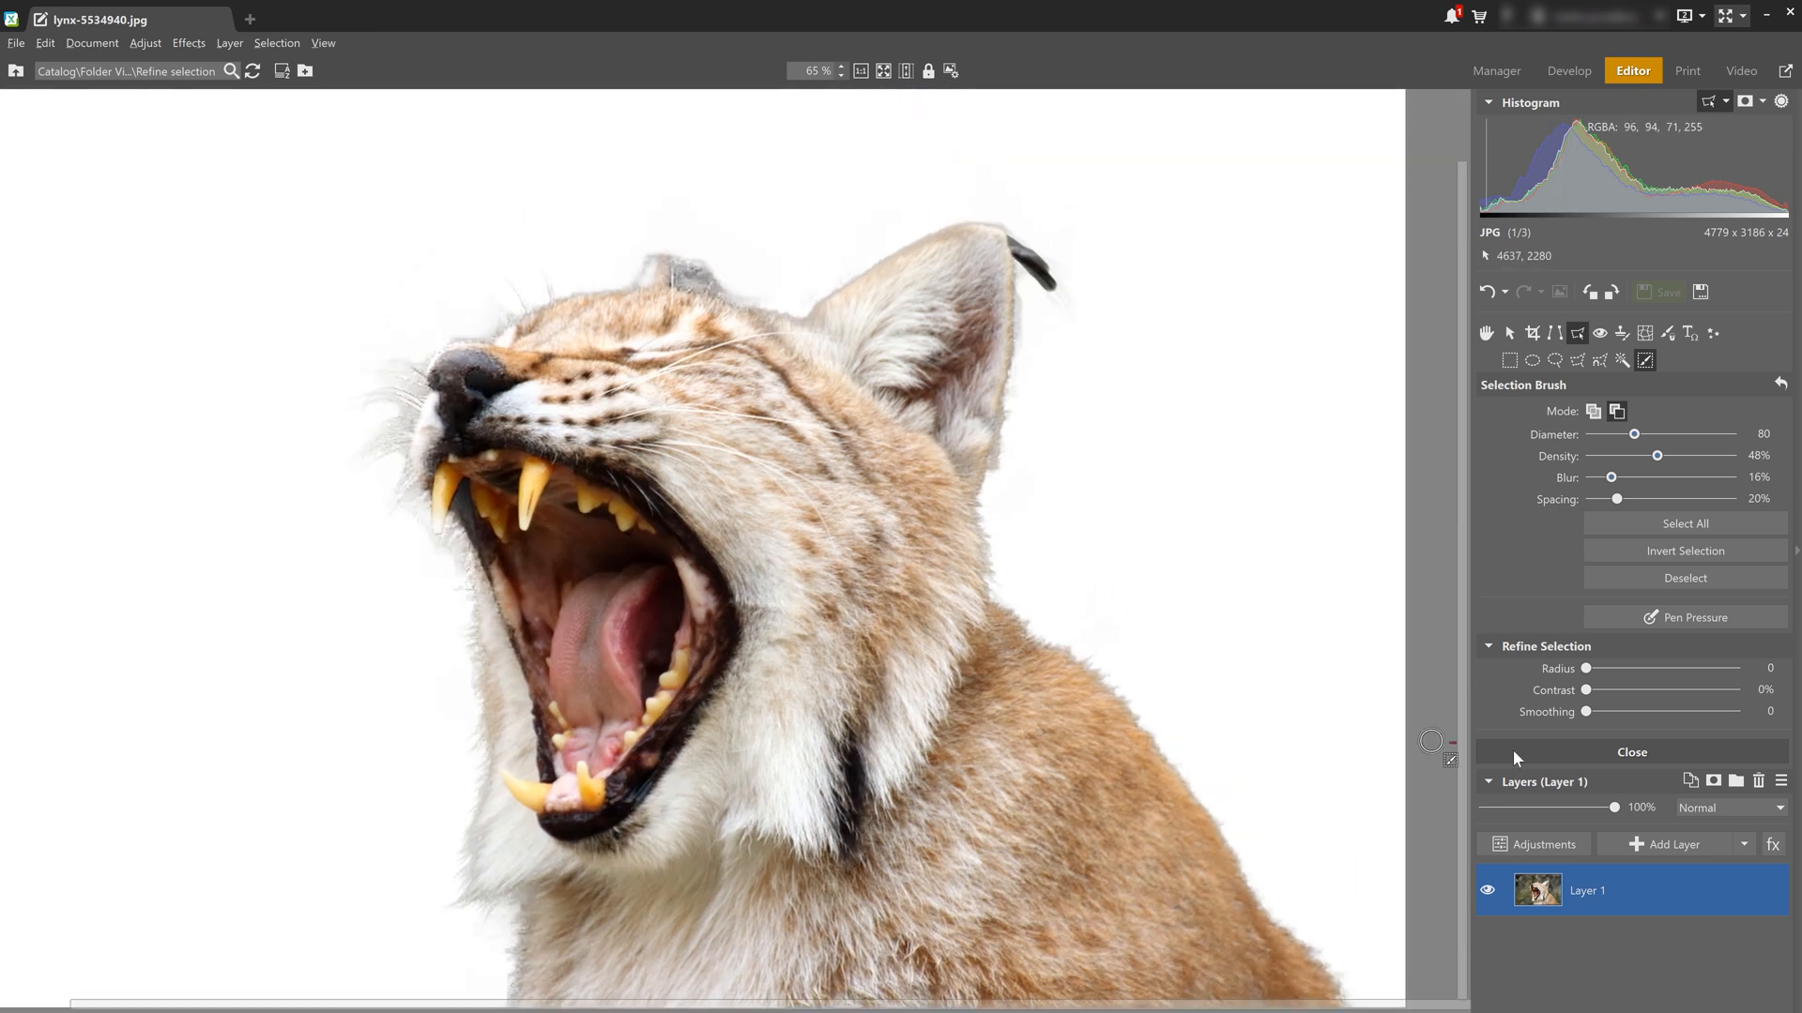
Refine the retouched selection with a radius of 61 and a contrast of 8%, and apply it
left_click(1616, 668)
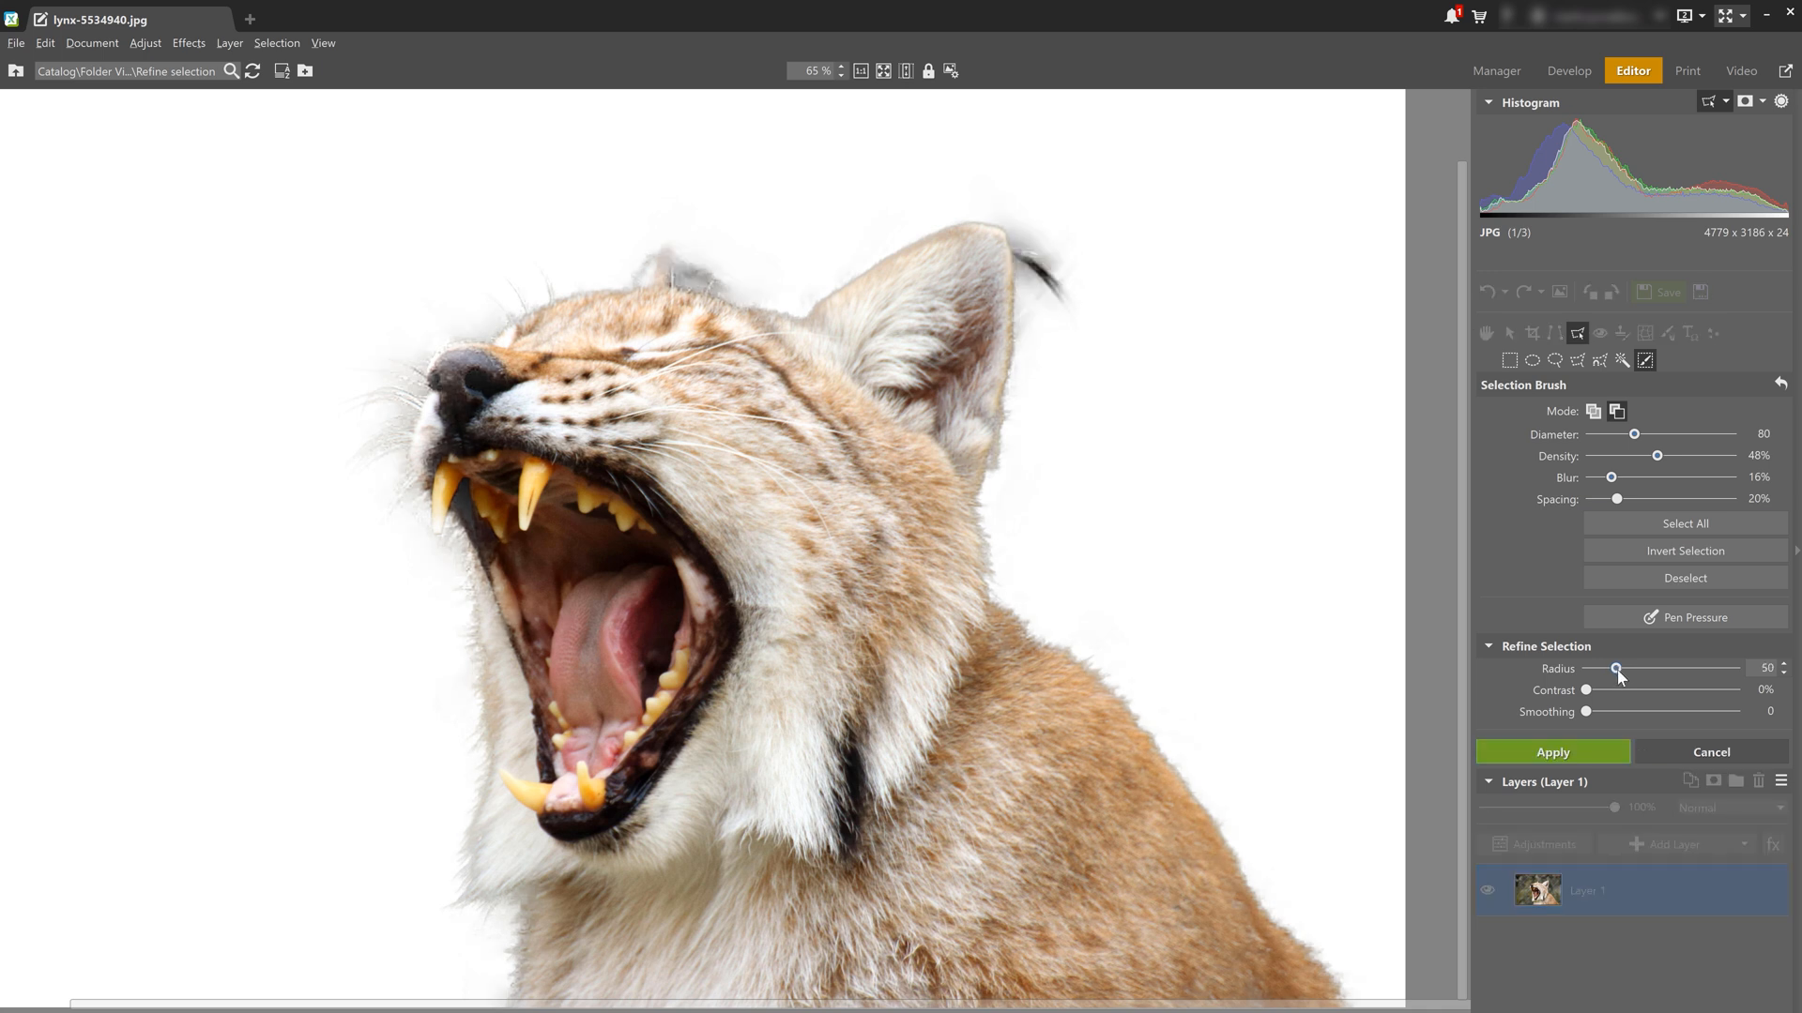
left_click_drag(1616, 669, 1599, 692)
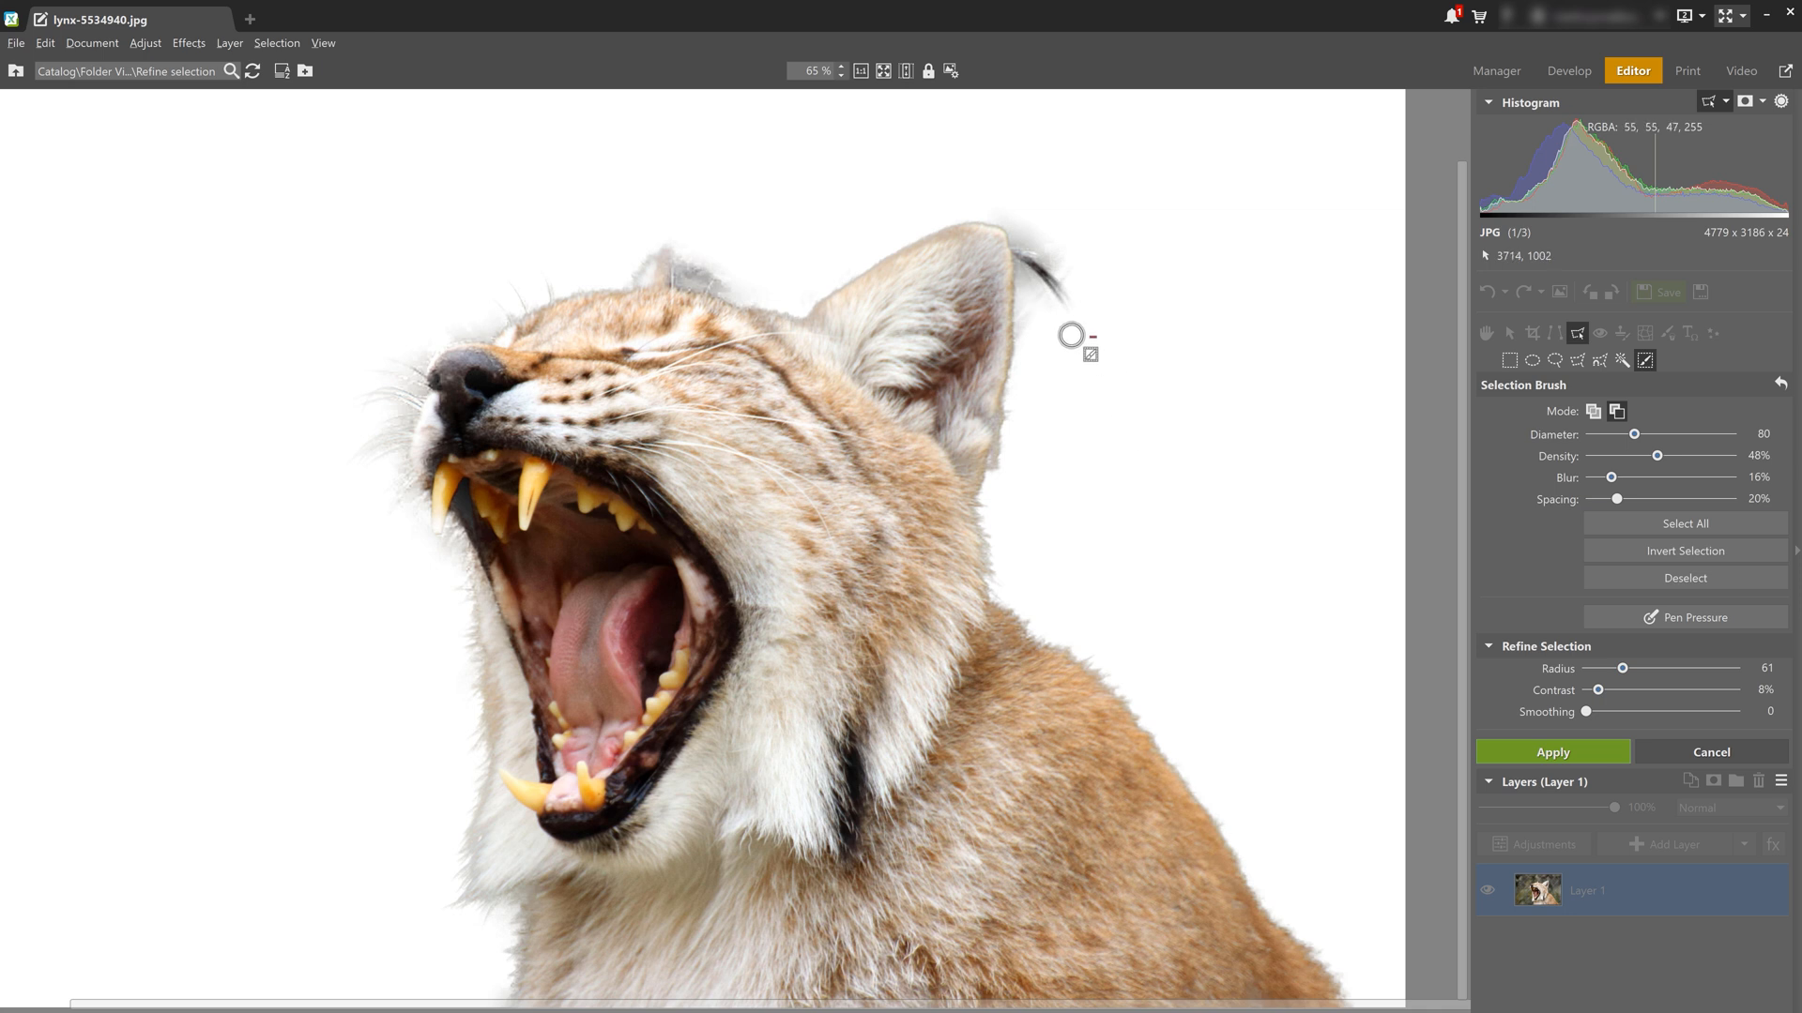
key("Return")
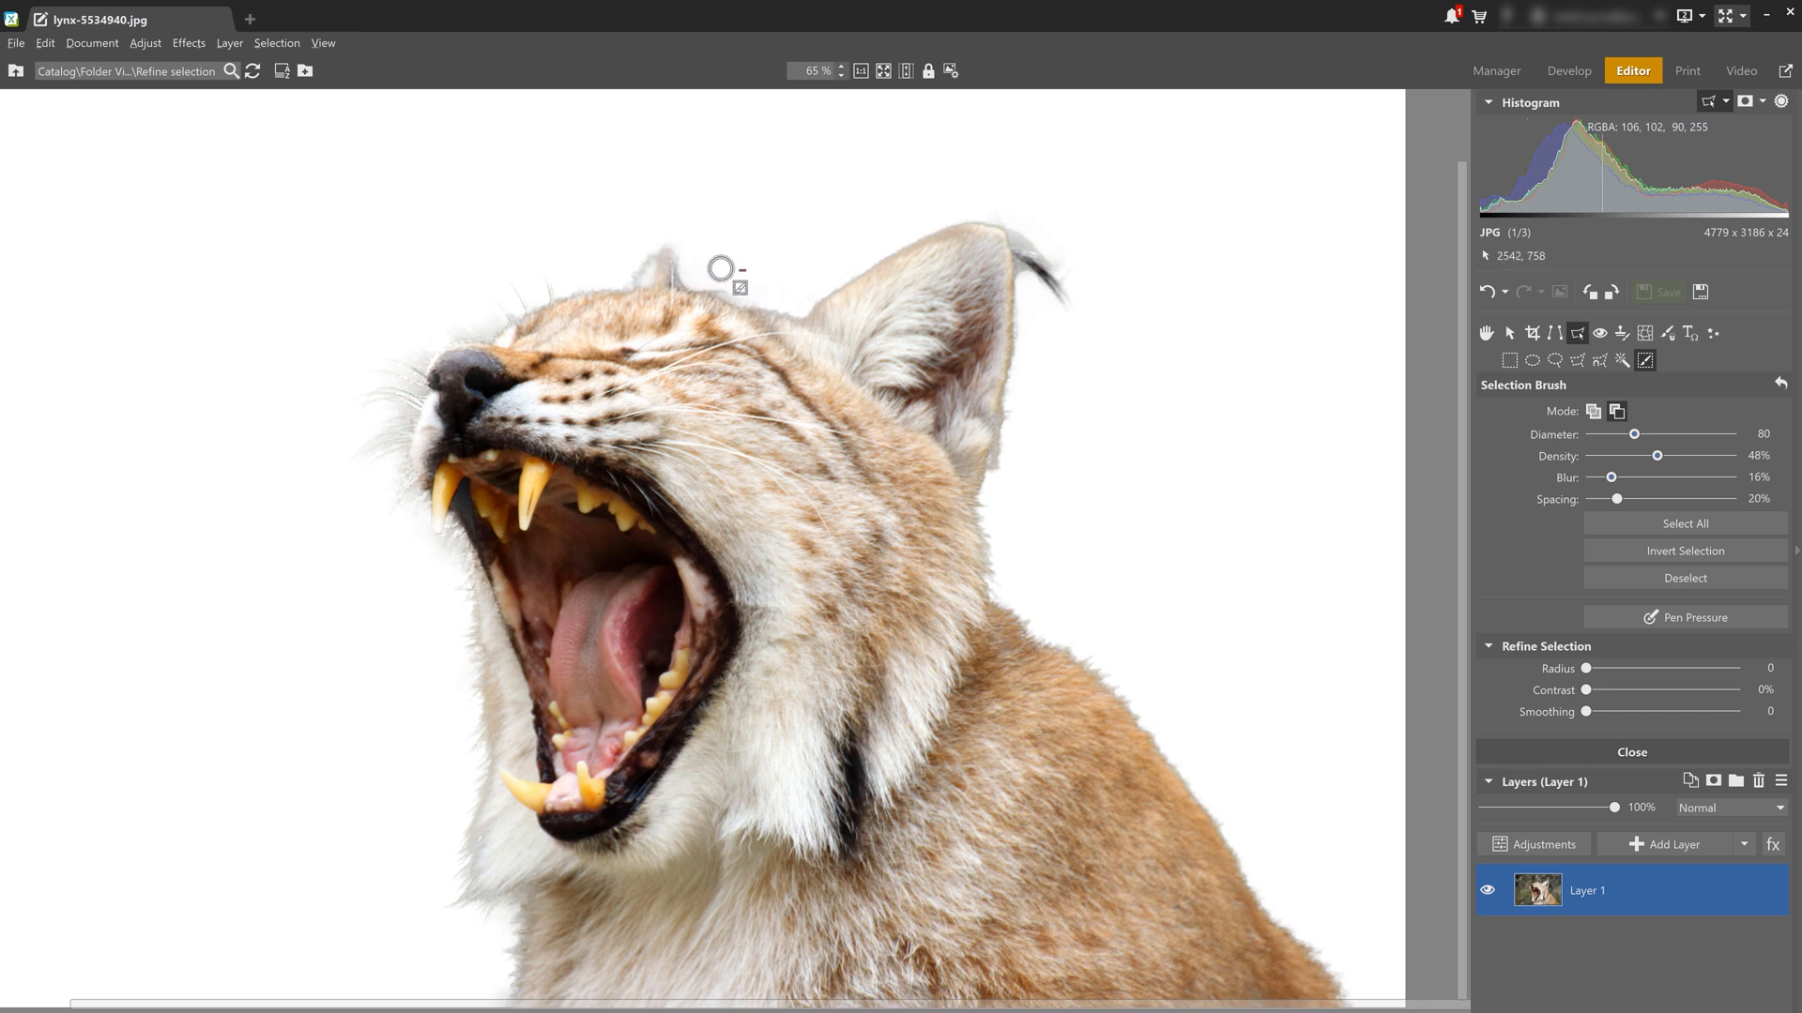
scroll(370, 504, "down", 2)
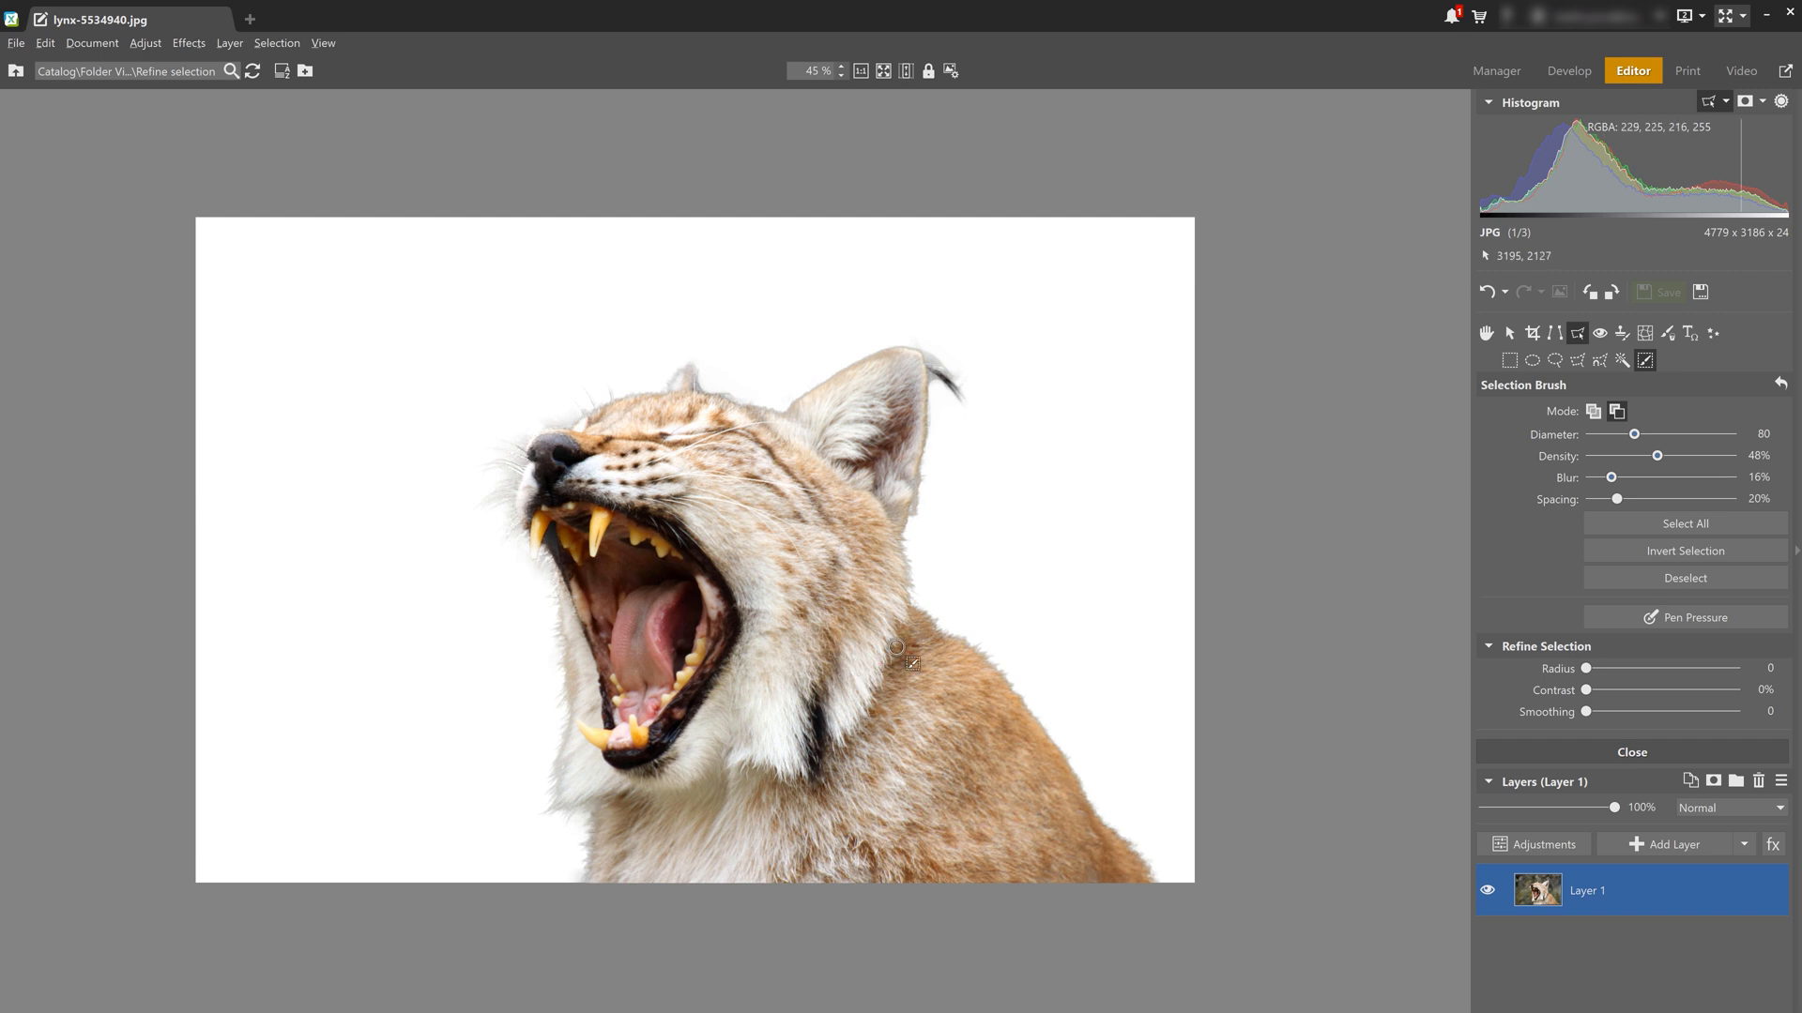
Refine the selection again with a radius of 19 and a smoothing of 1, checking it on black, and apply it
left_click(1598, 670)
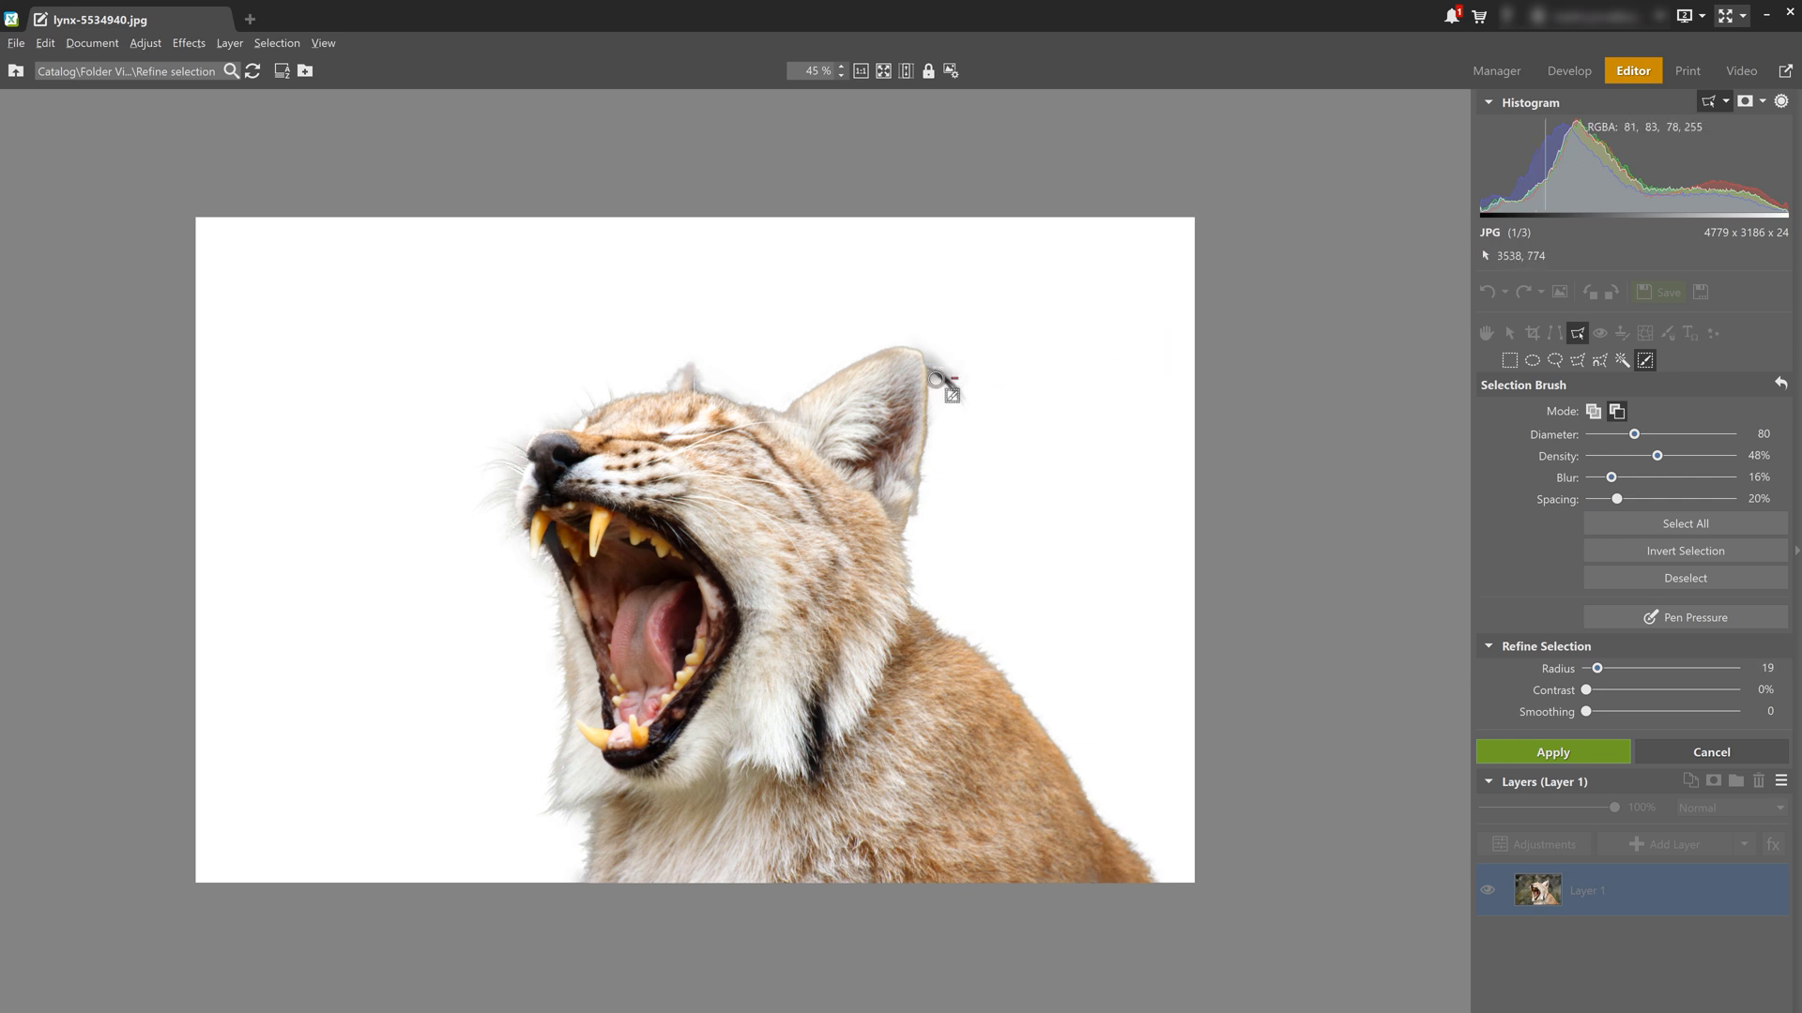
scroll(932, 381, "up", 1)
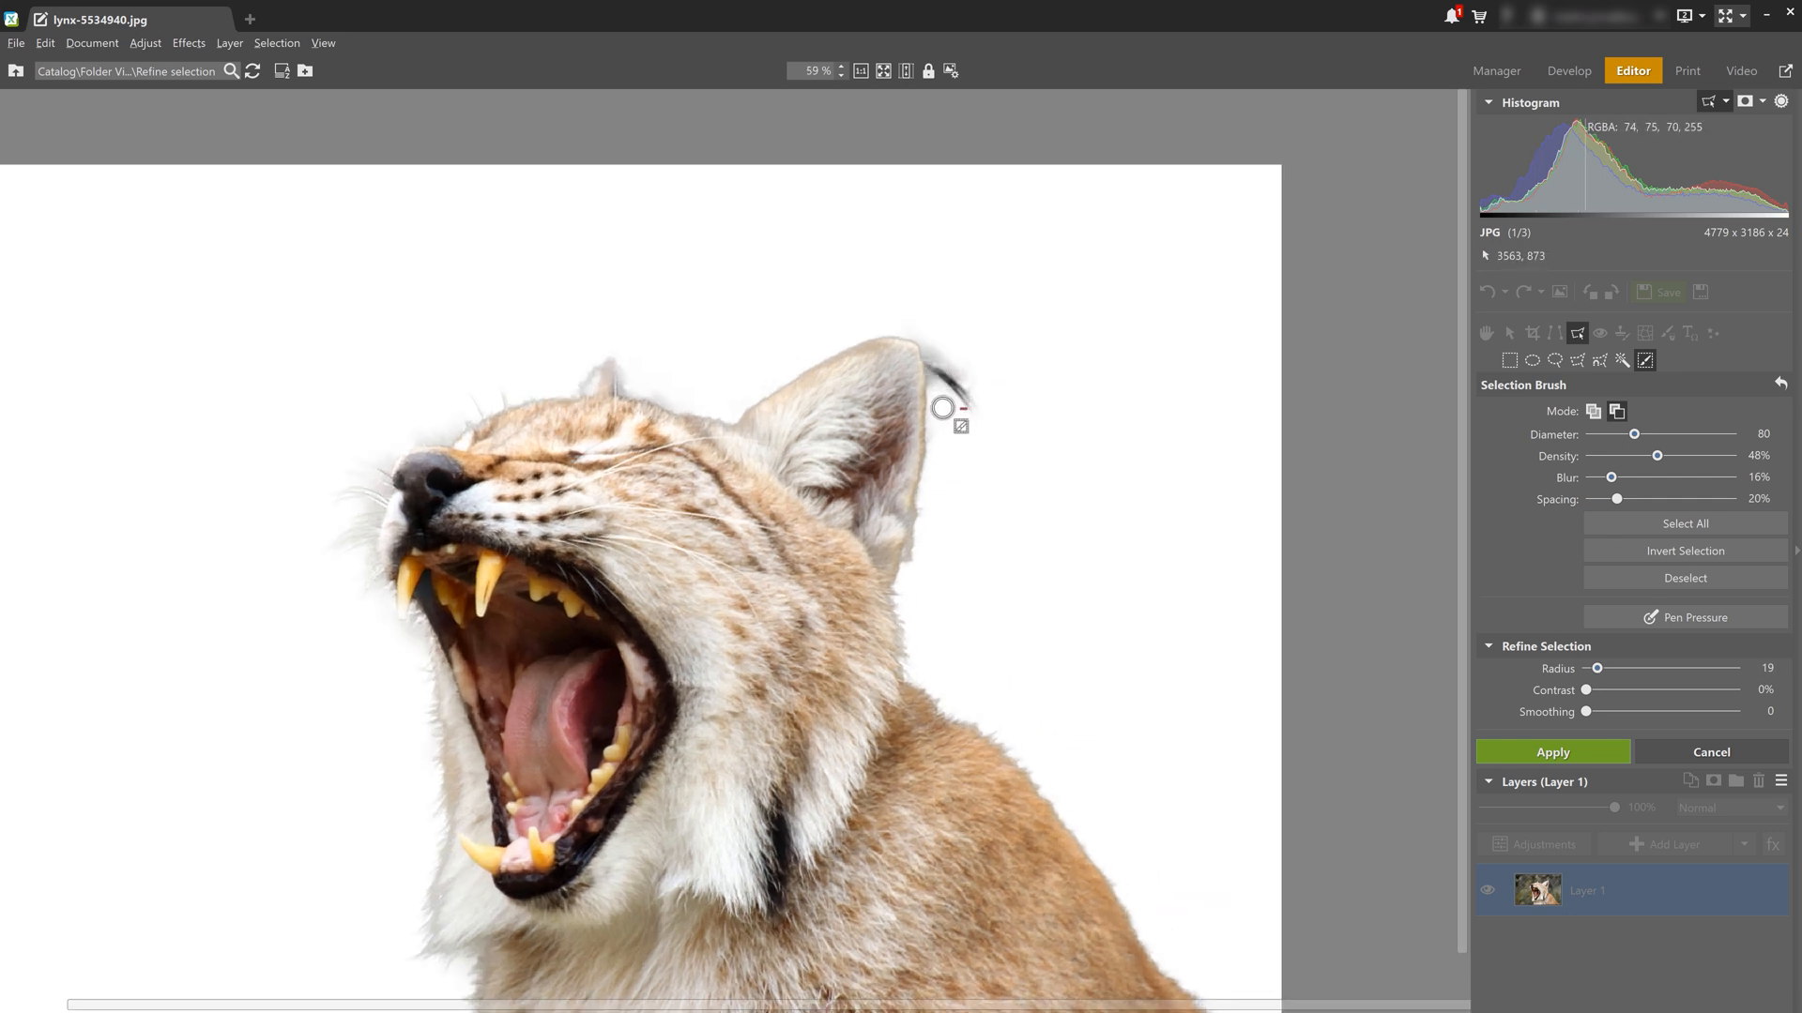
left_click(1723, 101)
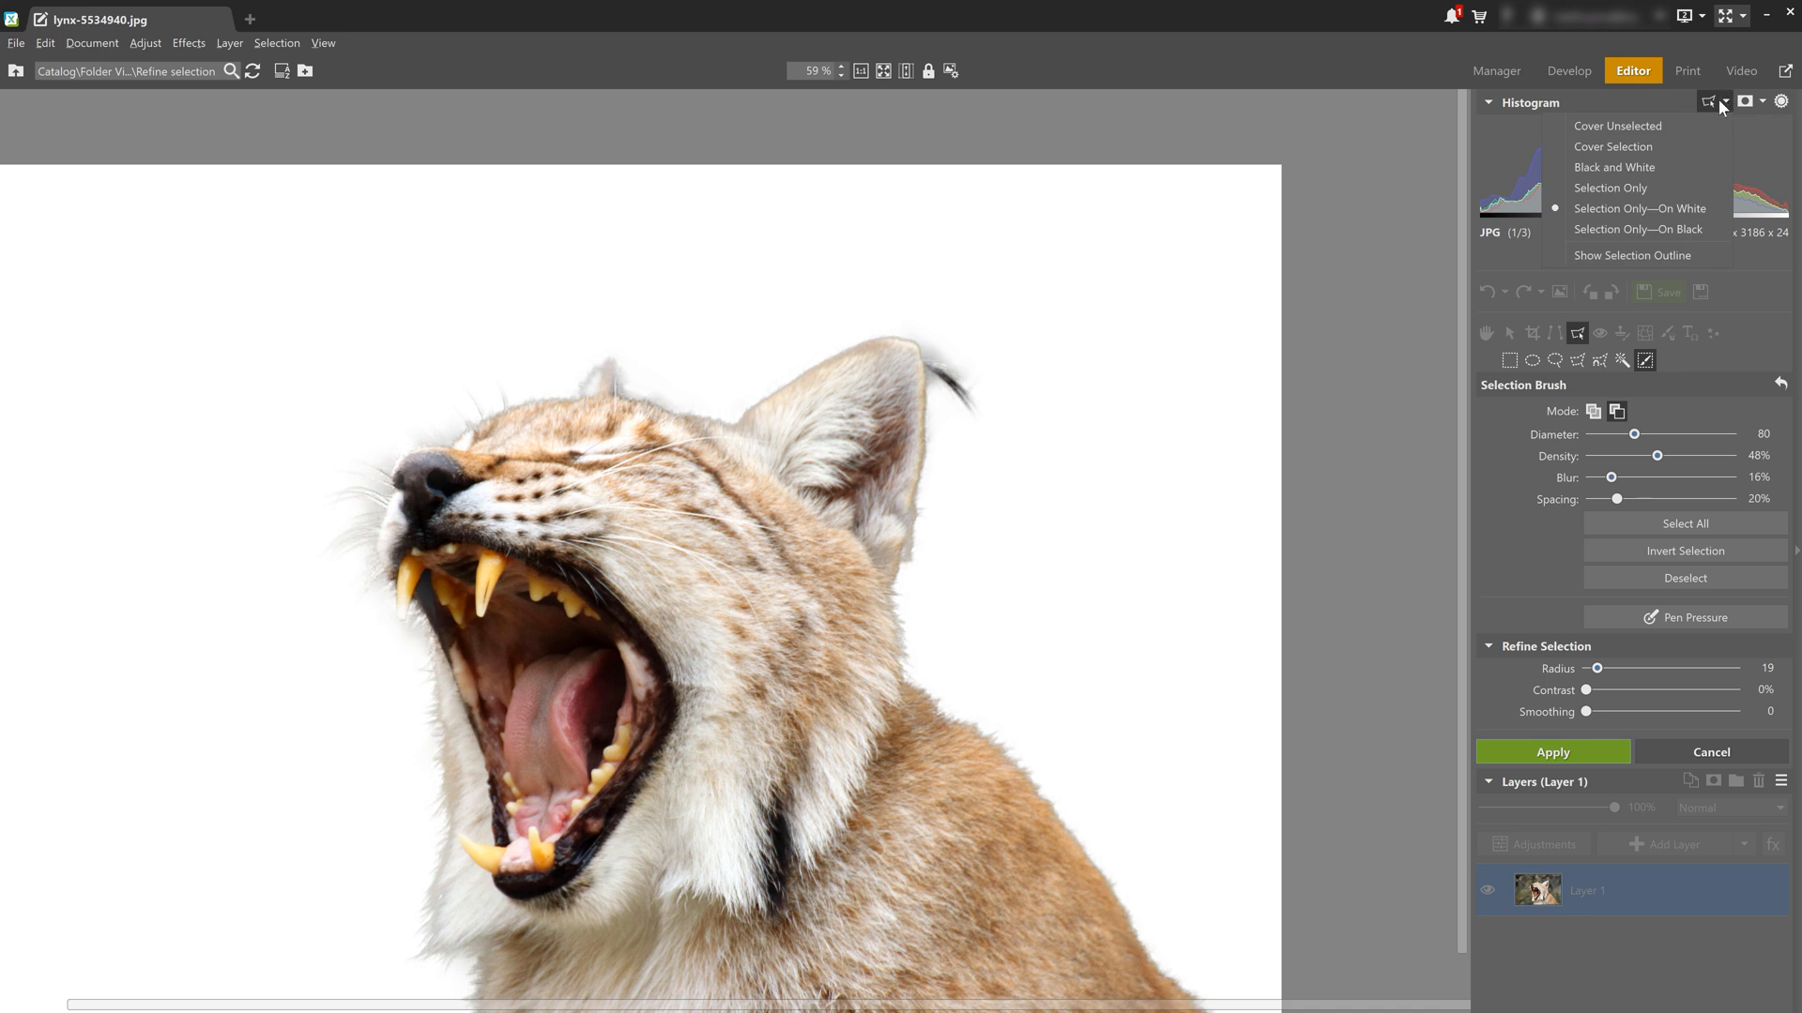
left_click(1653, 228)
left_click_drag(565, 634, 676, 593)
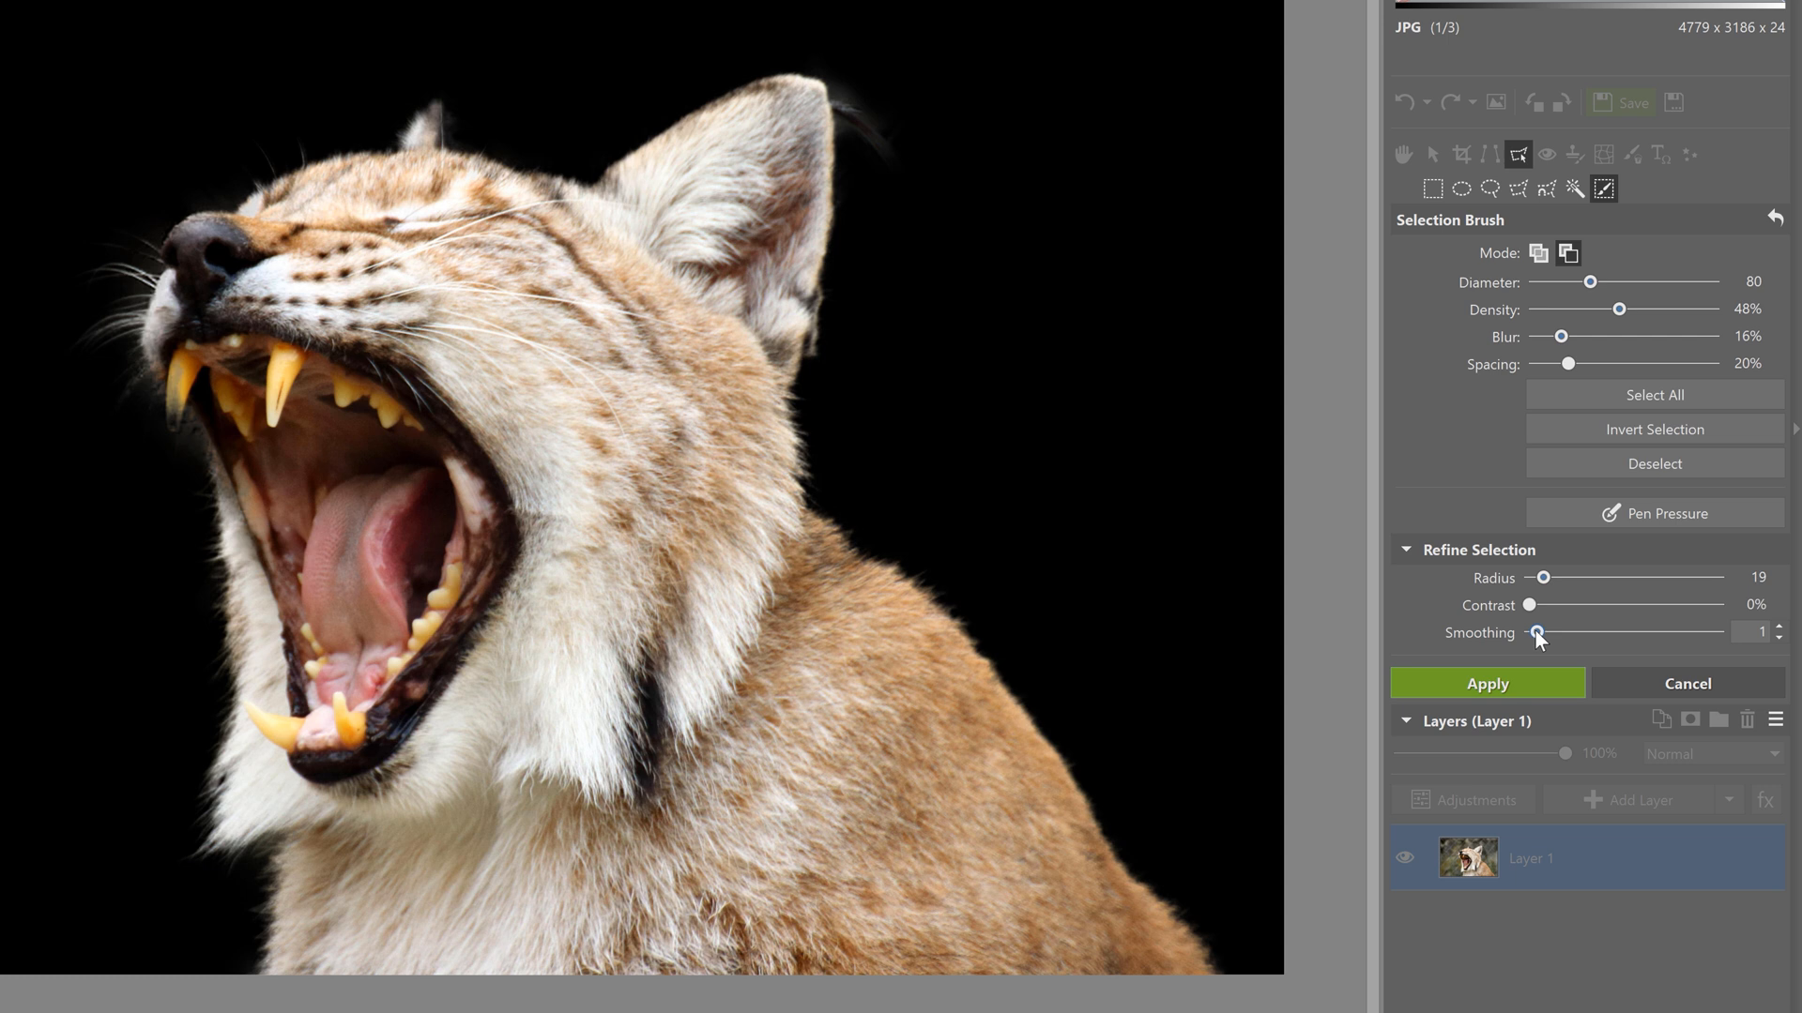
left_click(1517, 693)
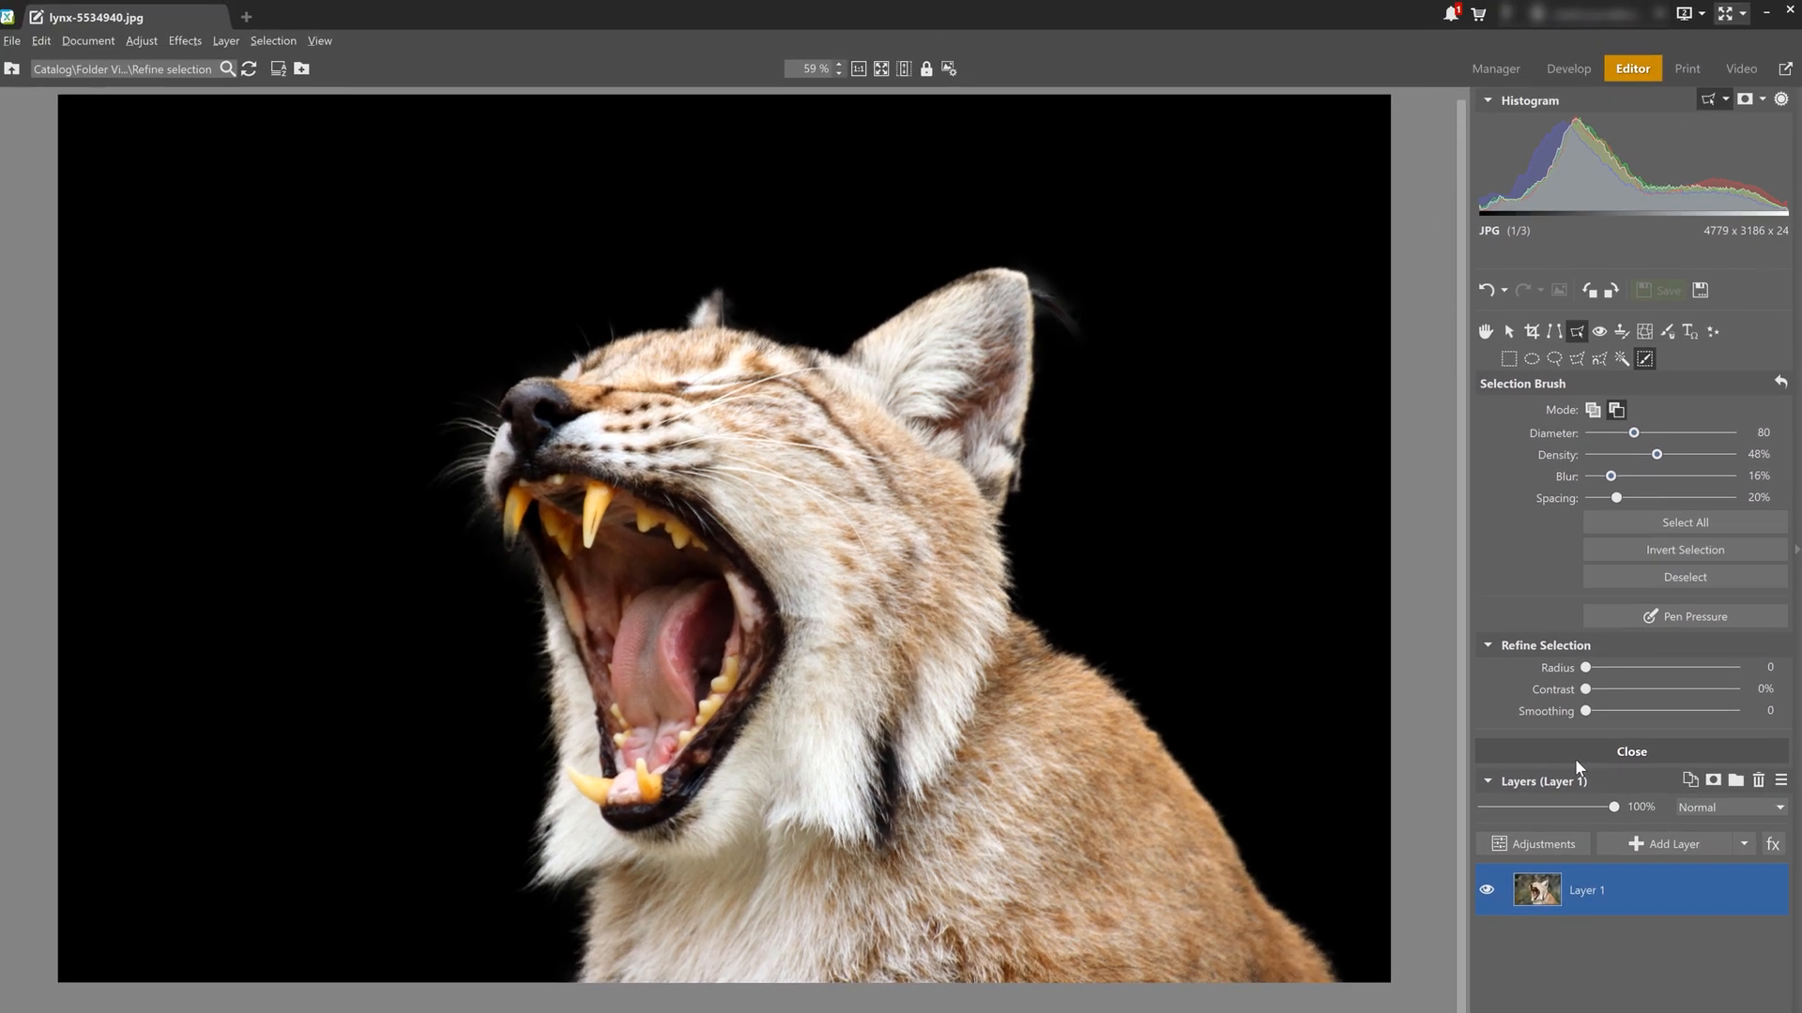
Duplicate the lynx photo layer and display the selection only as an outline on the full image
left_click(1710, 100)
right_click(1637, 907)
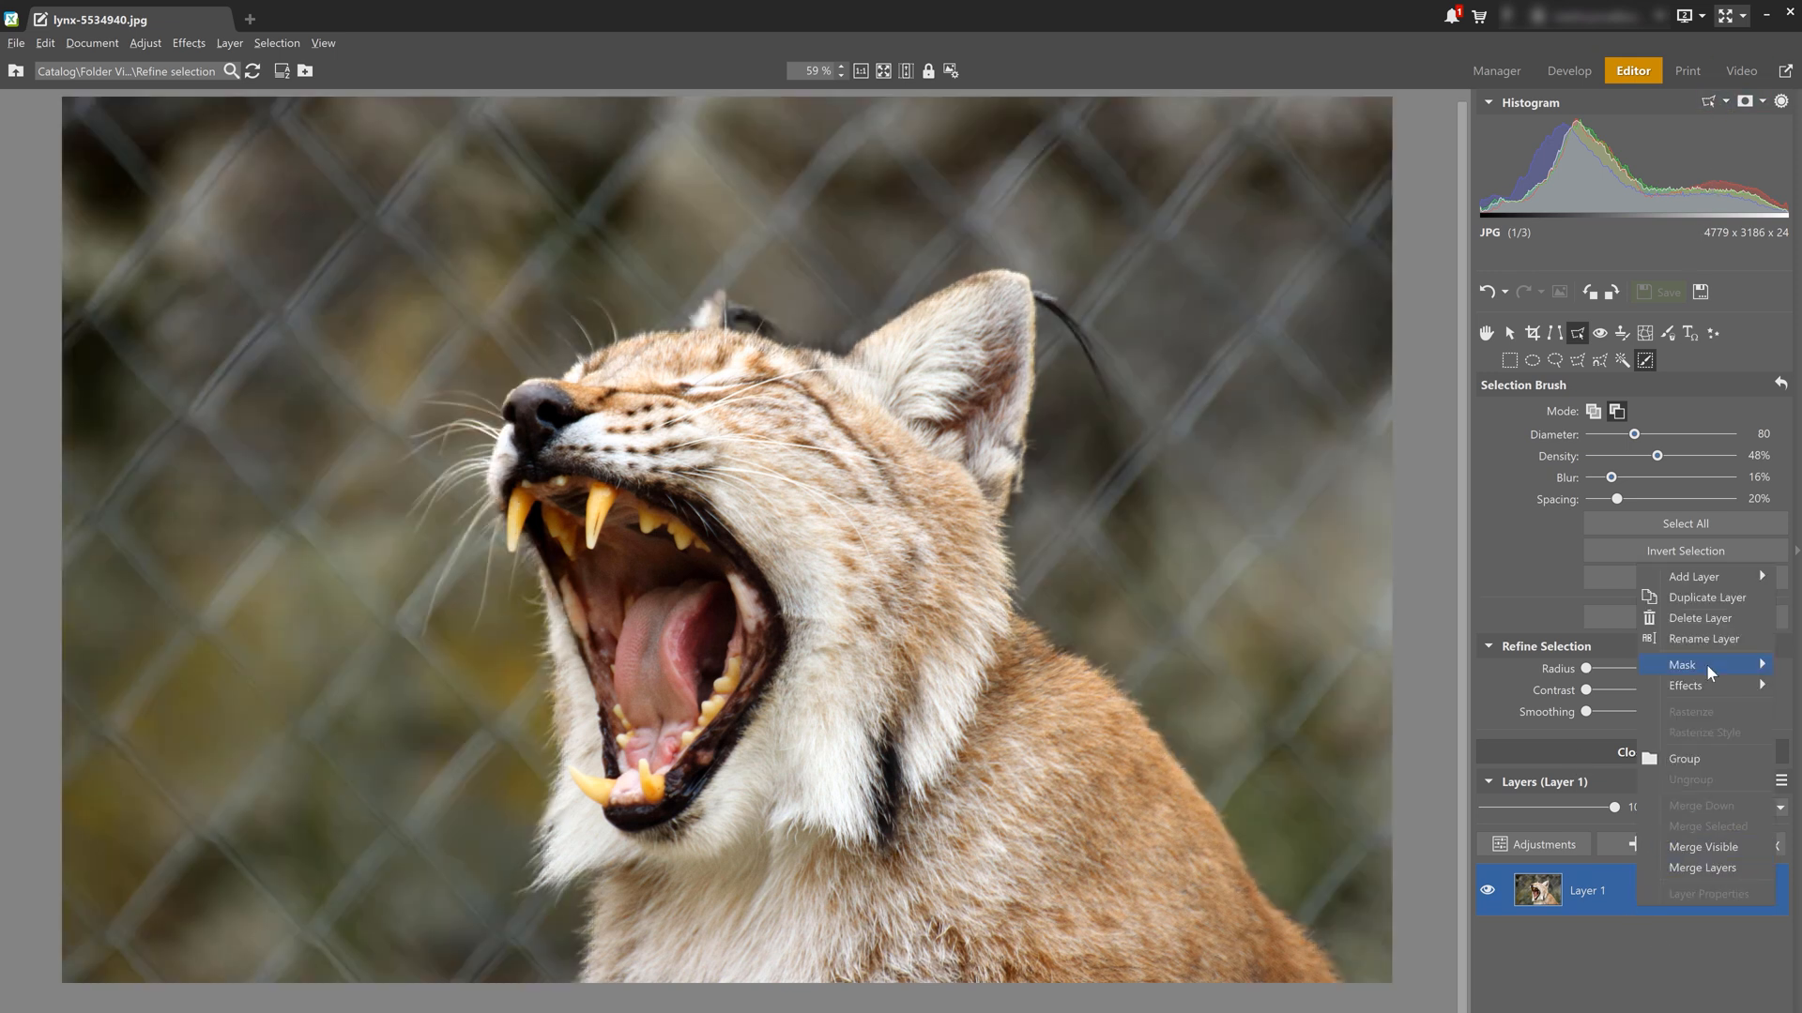
left_click(1703, 598)
left_click(1723, 102)
left_click(1680, 256)
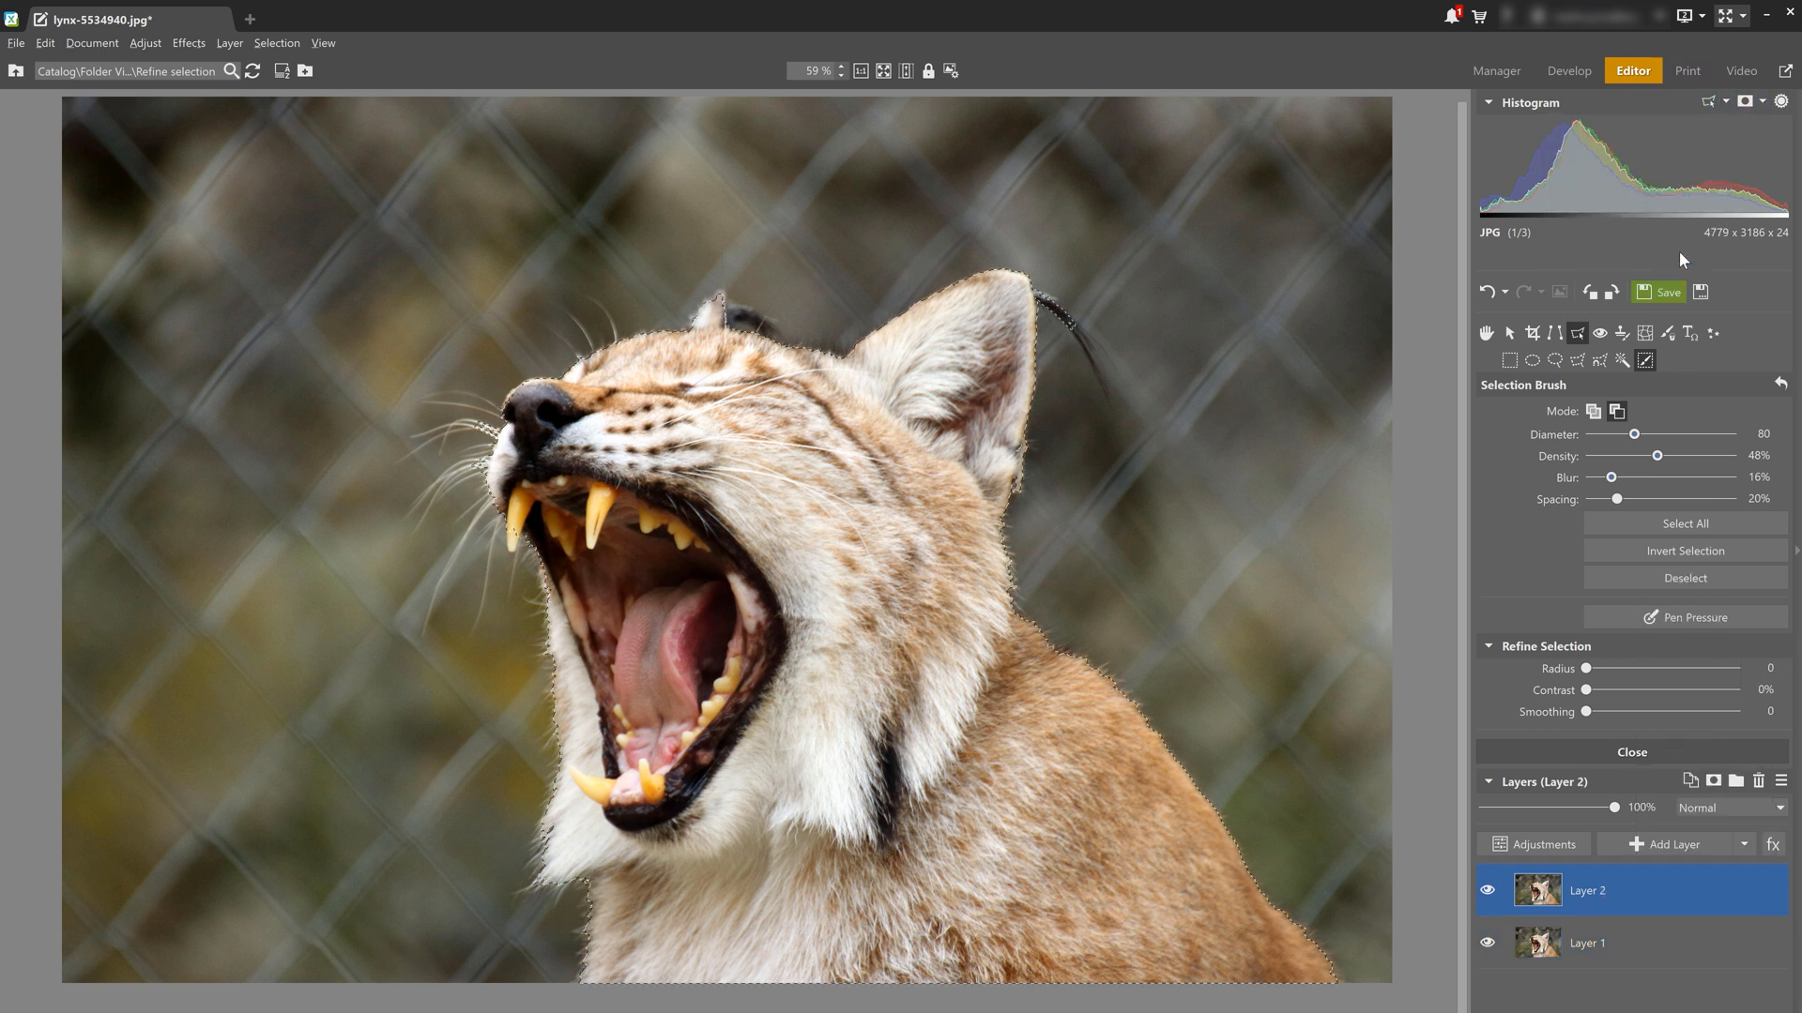
Mask the duplicated lynx layer by adding the current selection to its mask
right_click(1635, 895)
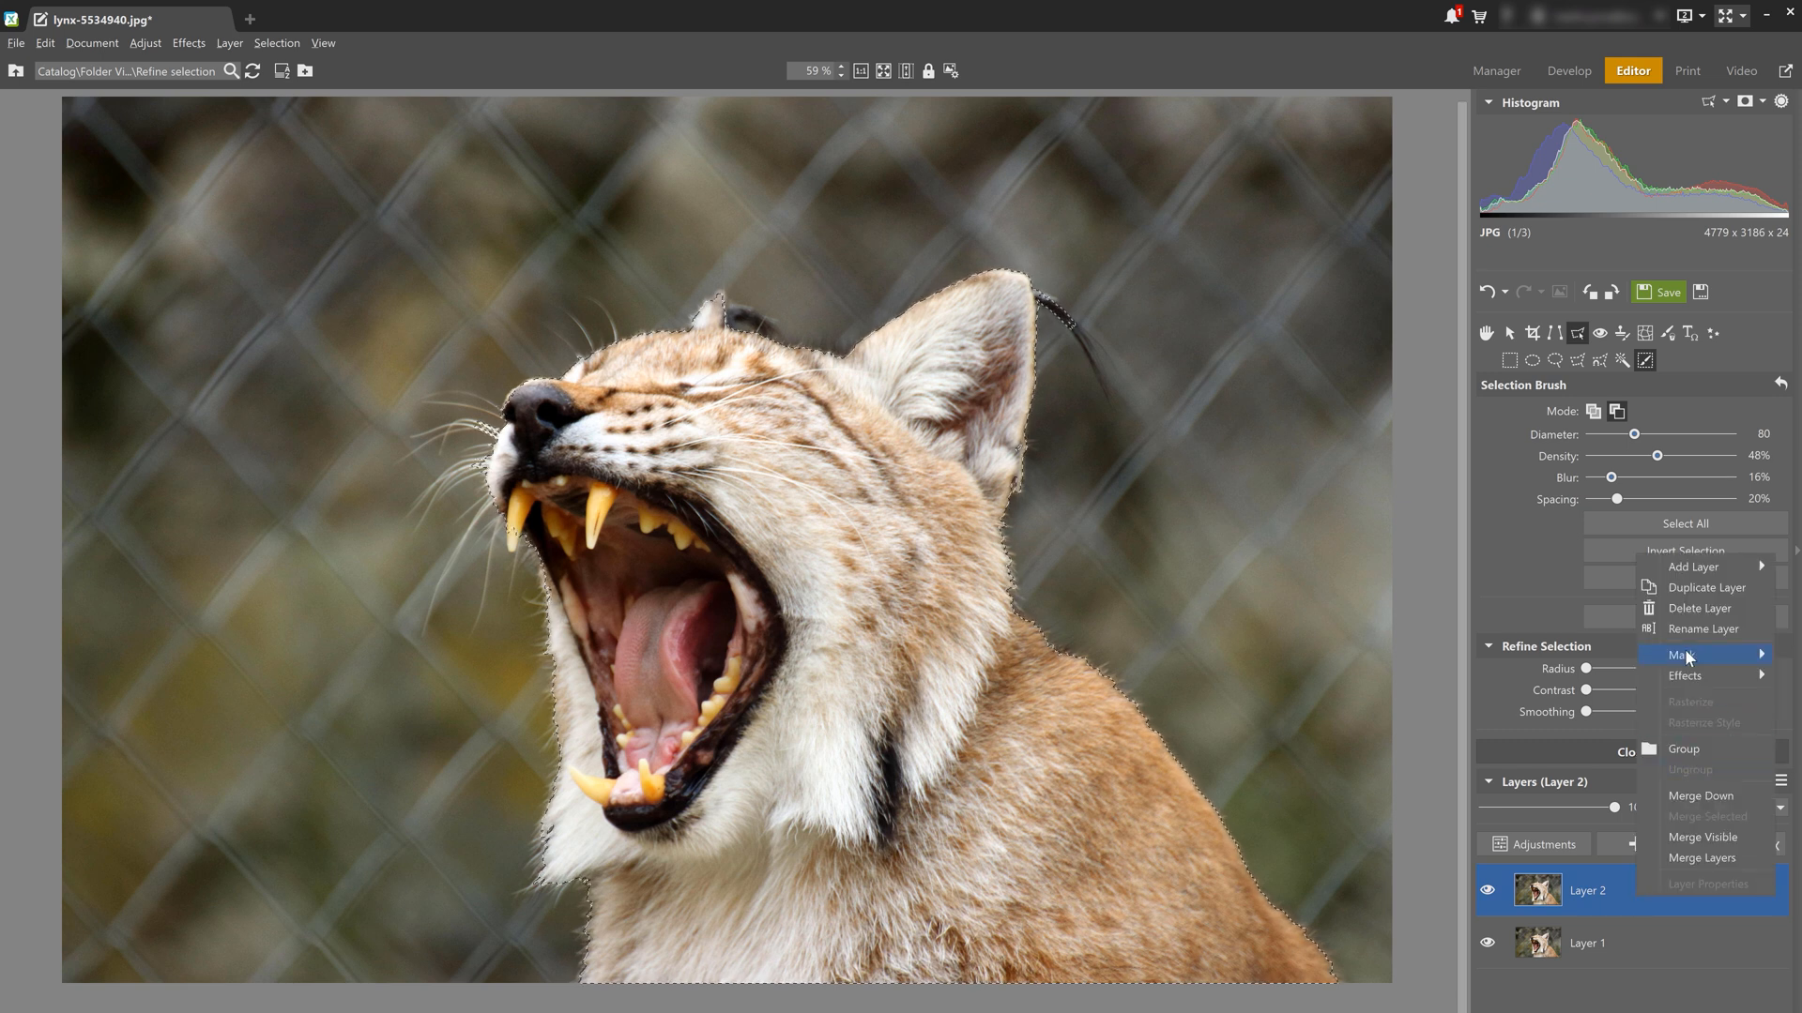
mouse_move(1685, 649)
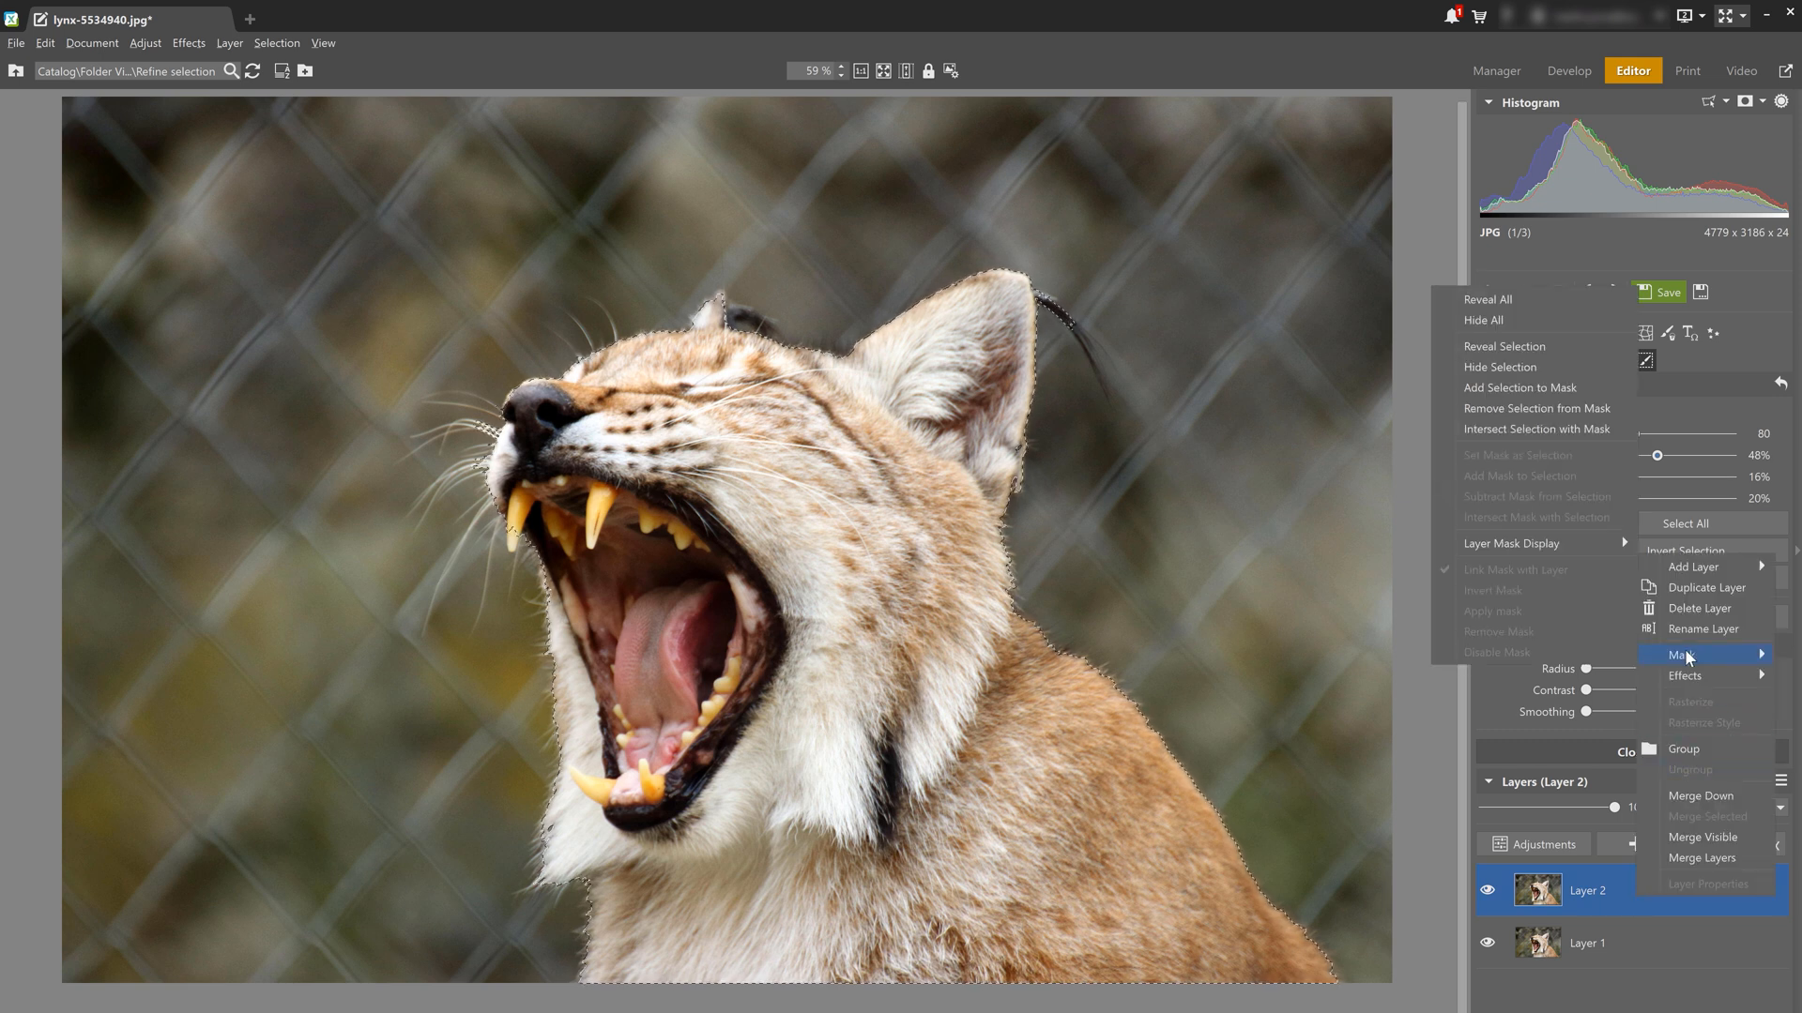
left_click(1520, 389)
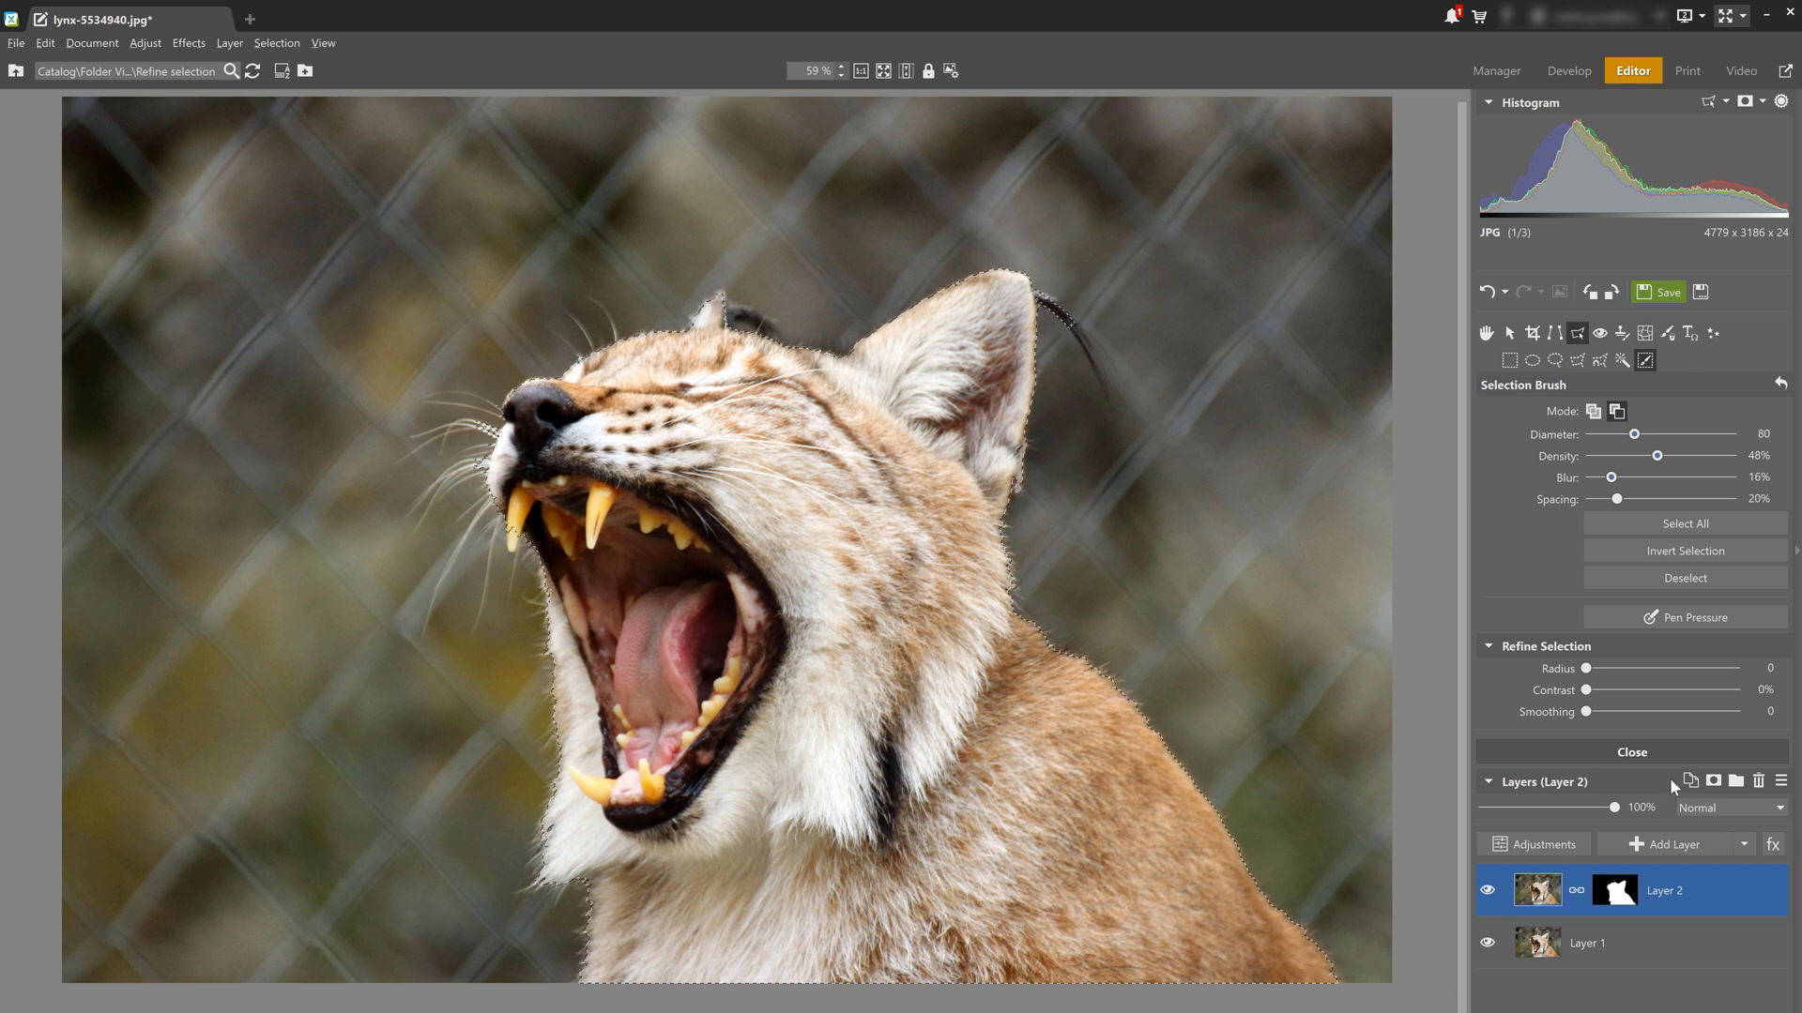
Paste hd-wallpaper-6199807 from file as a new layer and place it below the masked lynx layer
left_click(1746, 842)
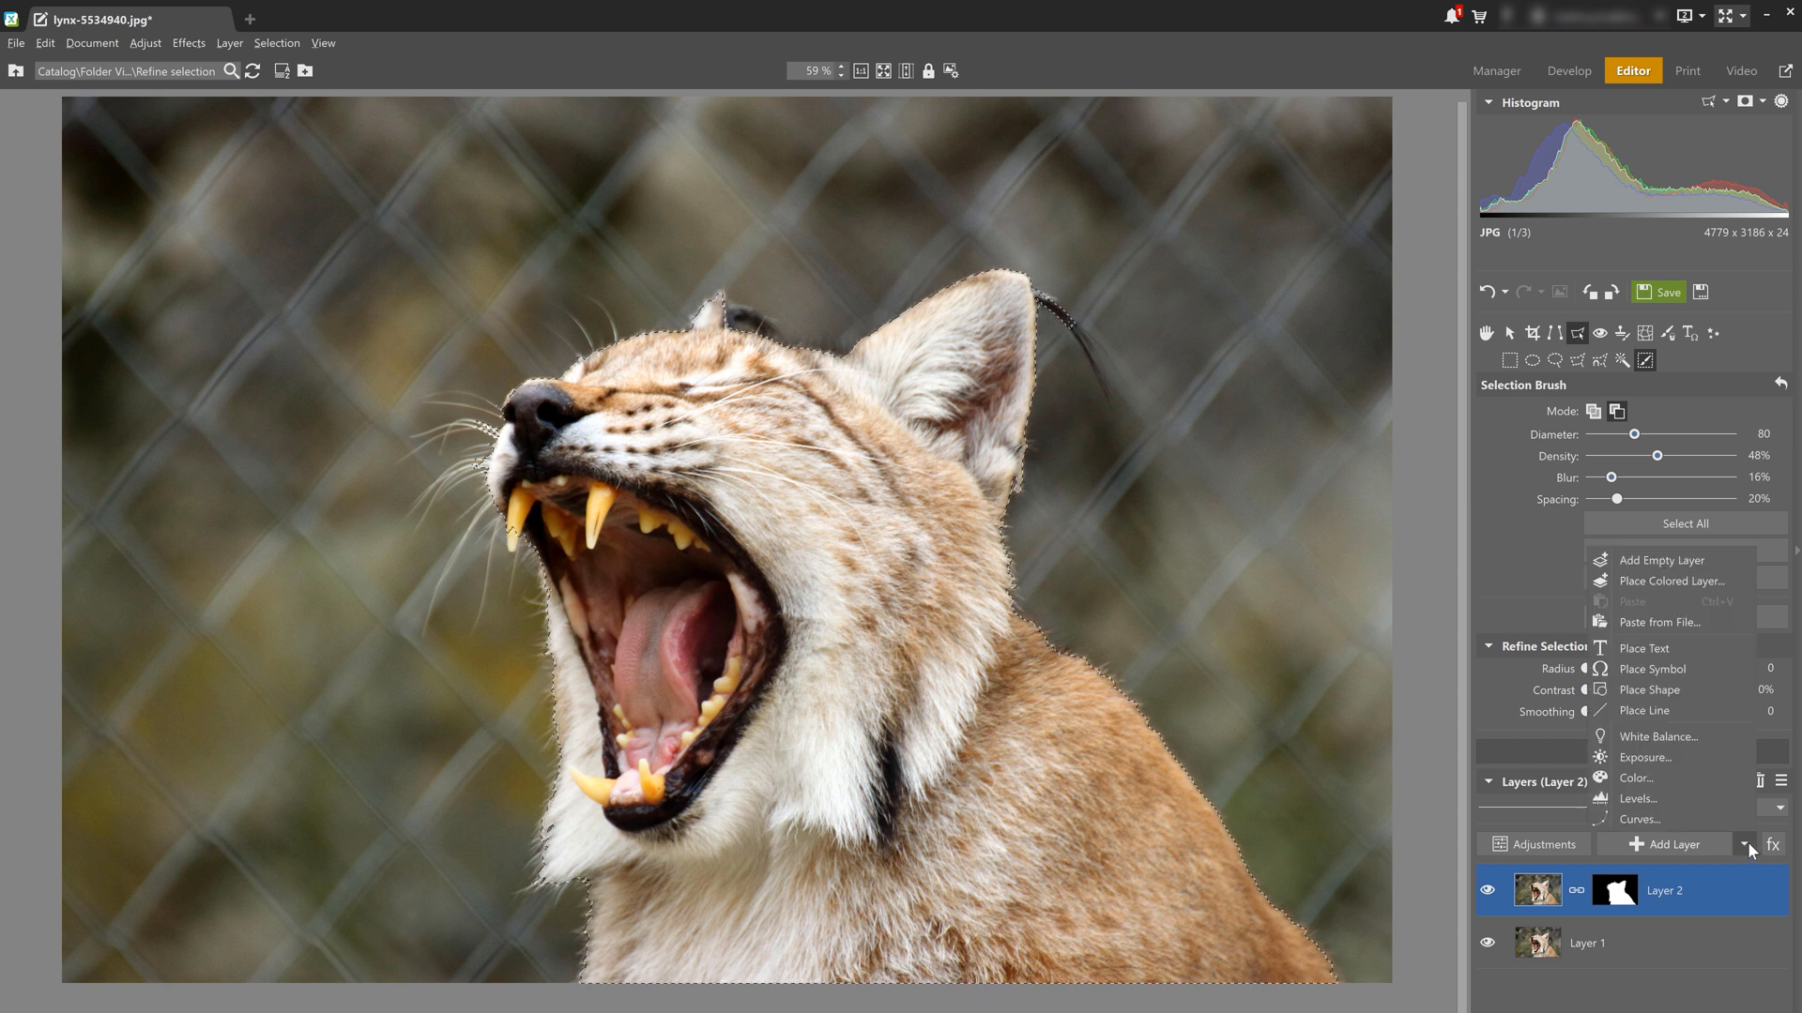
left_click(1640, 621)
double_click(813, 429)
left_click_drag(1571, 724, 1609, 815)
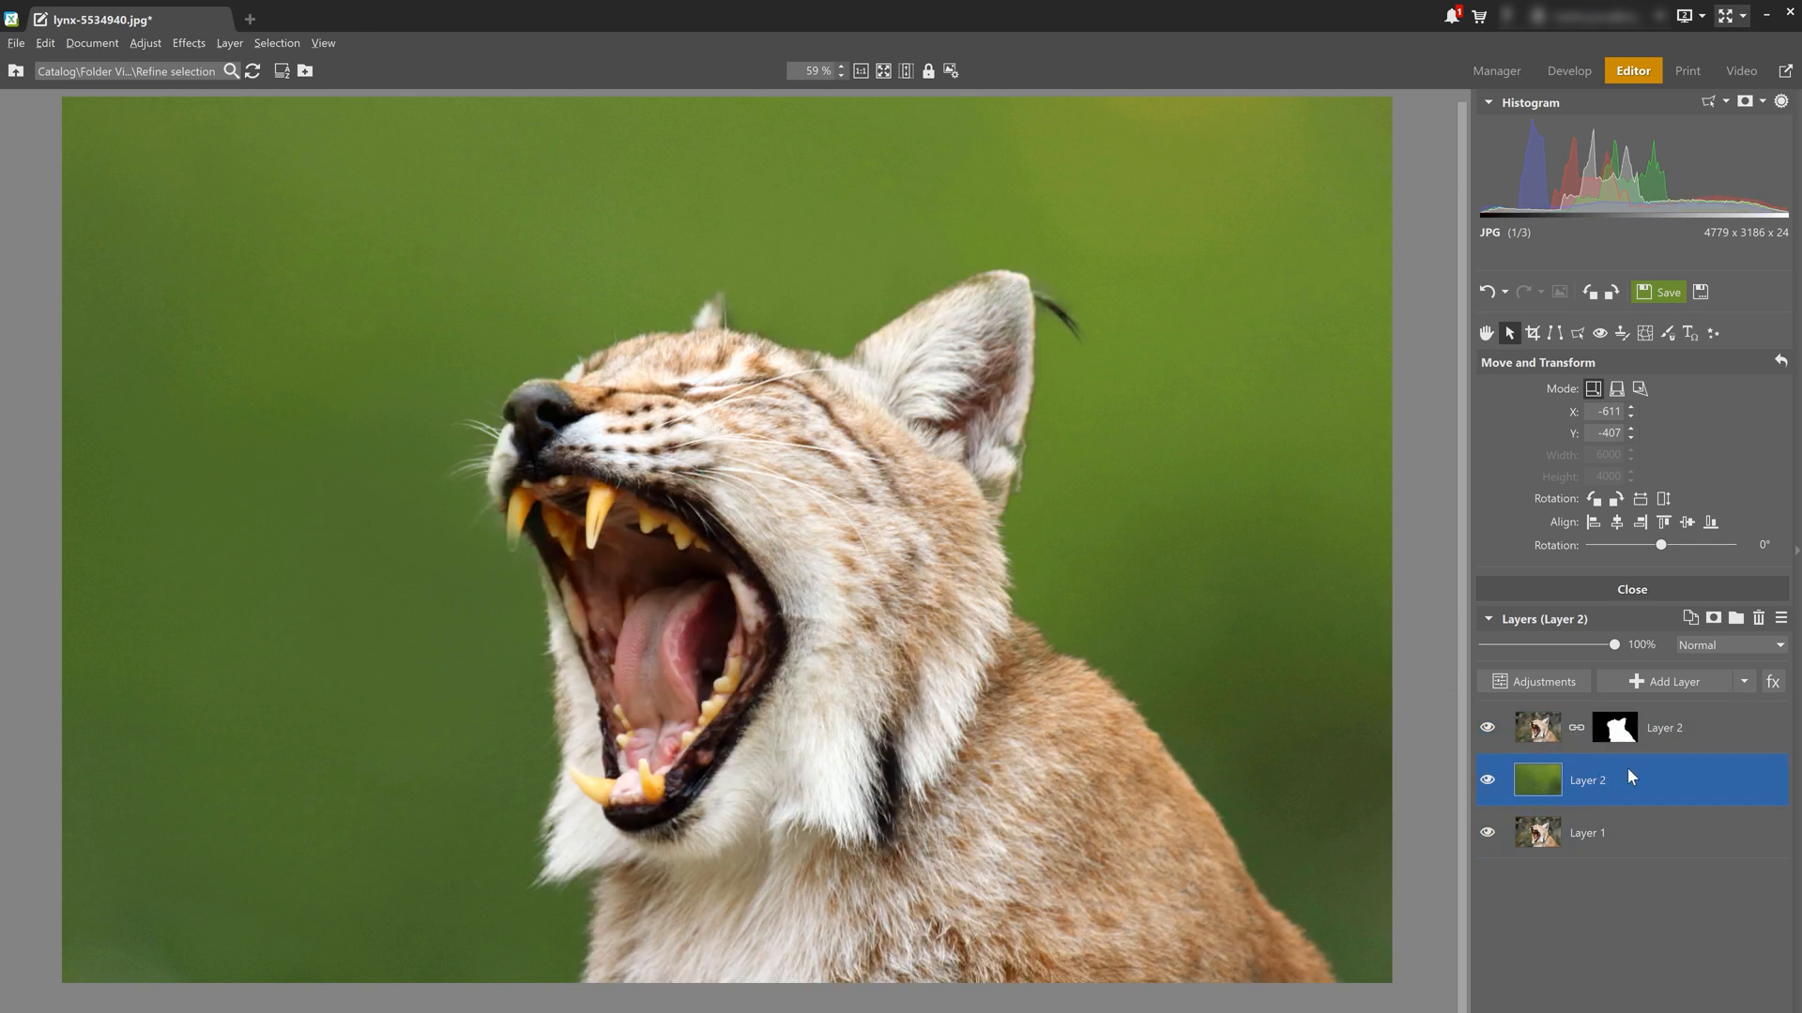
Paste microphone-162167 from file as a new layer between the green background and the masked lynx
left_click(1744, 682)
left_click(1743, 682)
left_click(1743, 682)
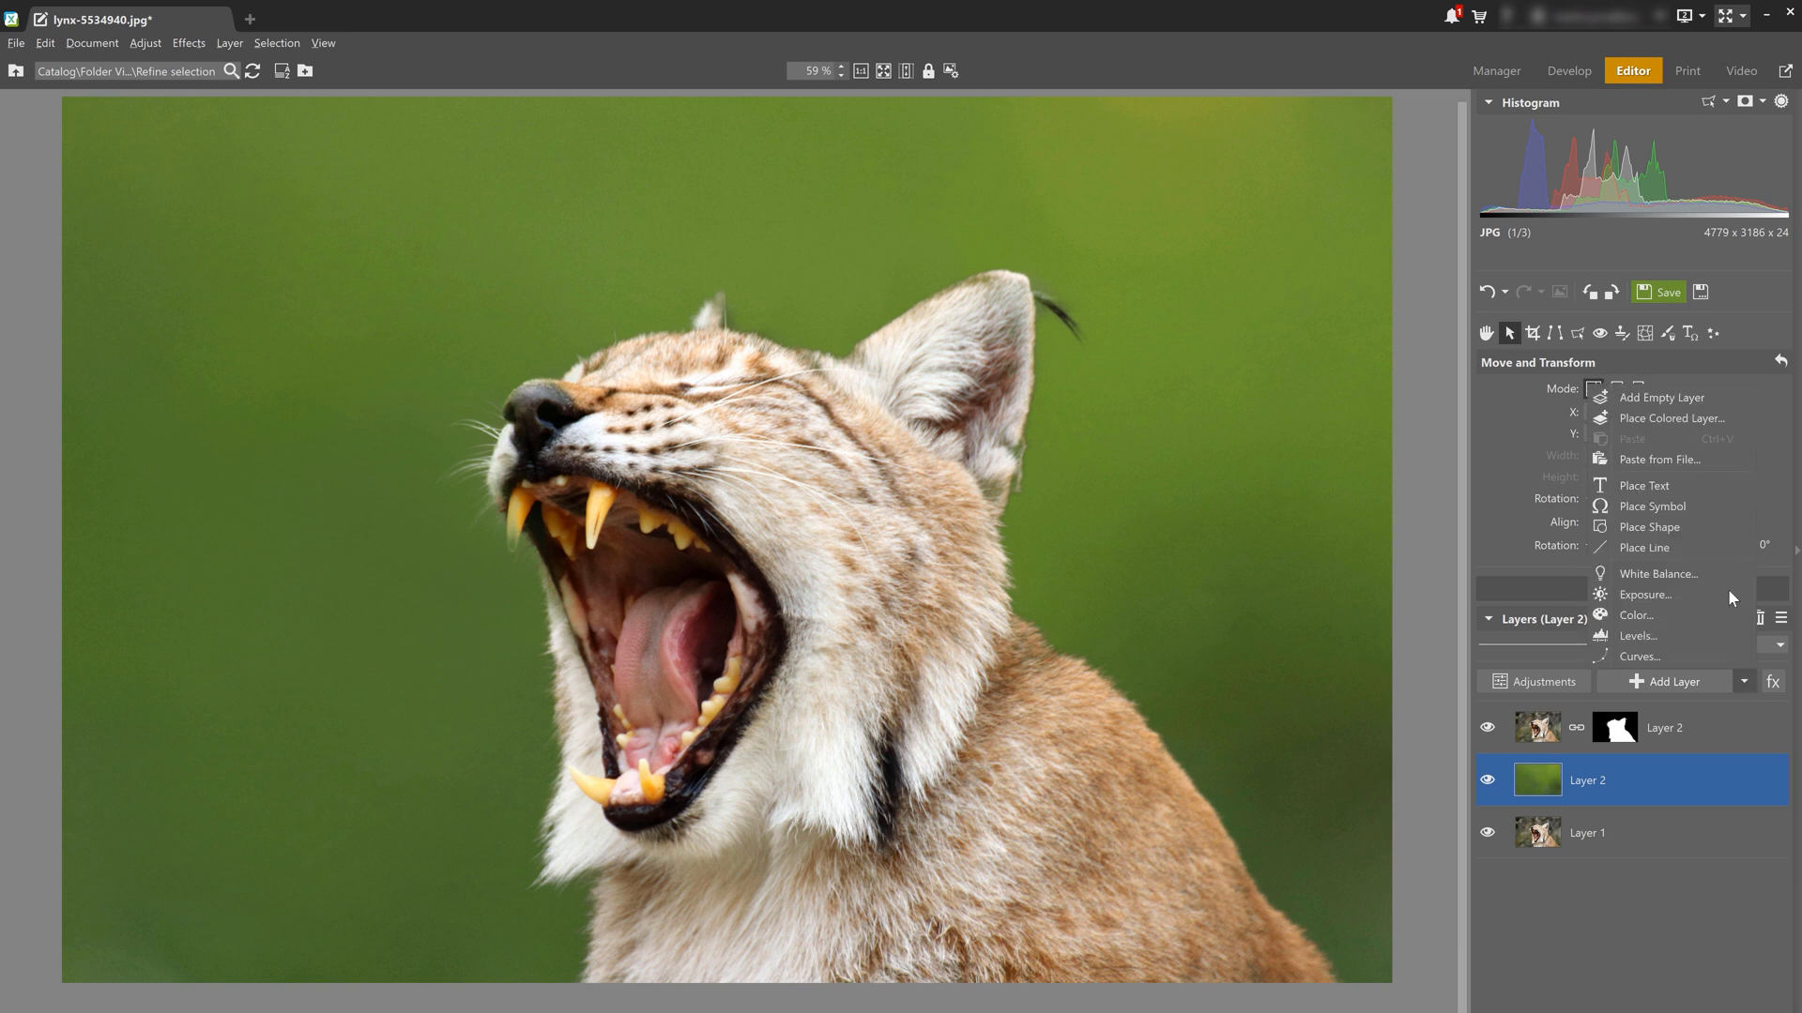
left_click(1676, 459)
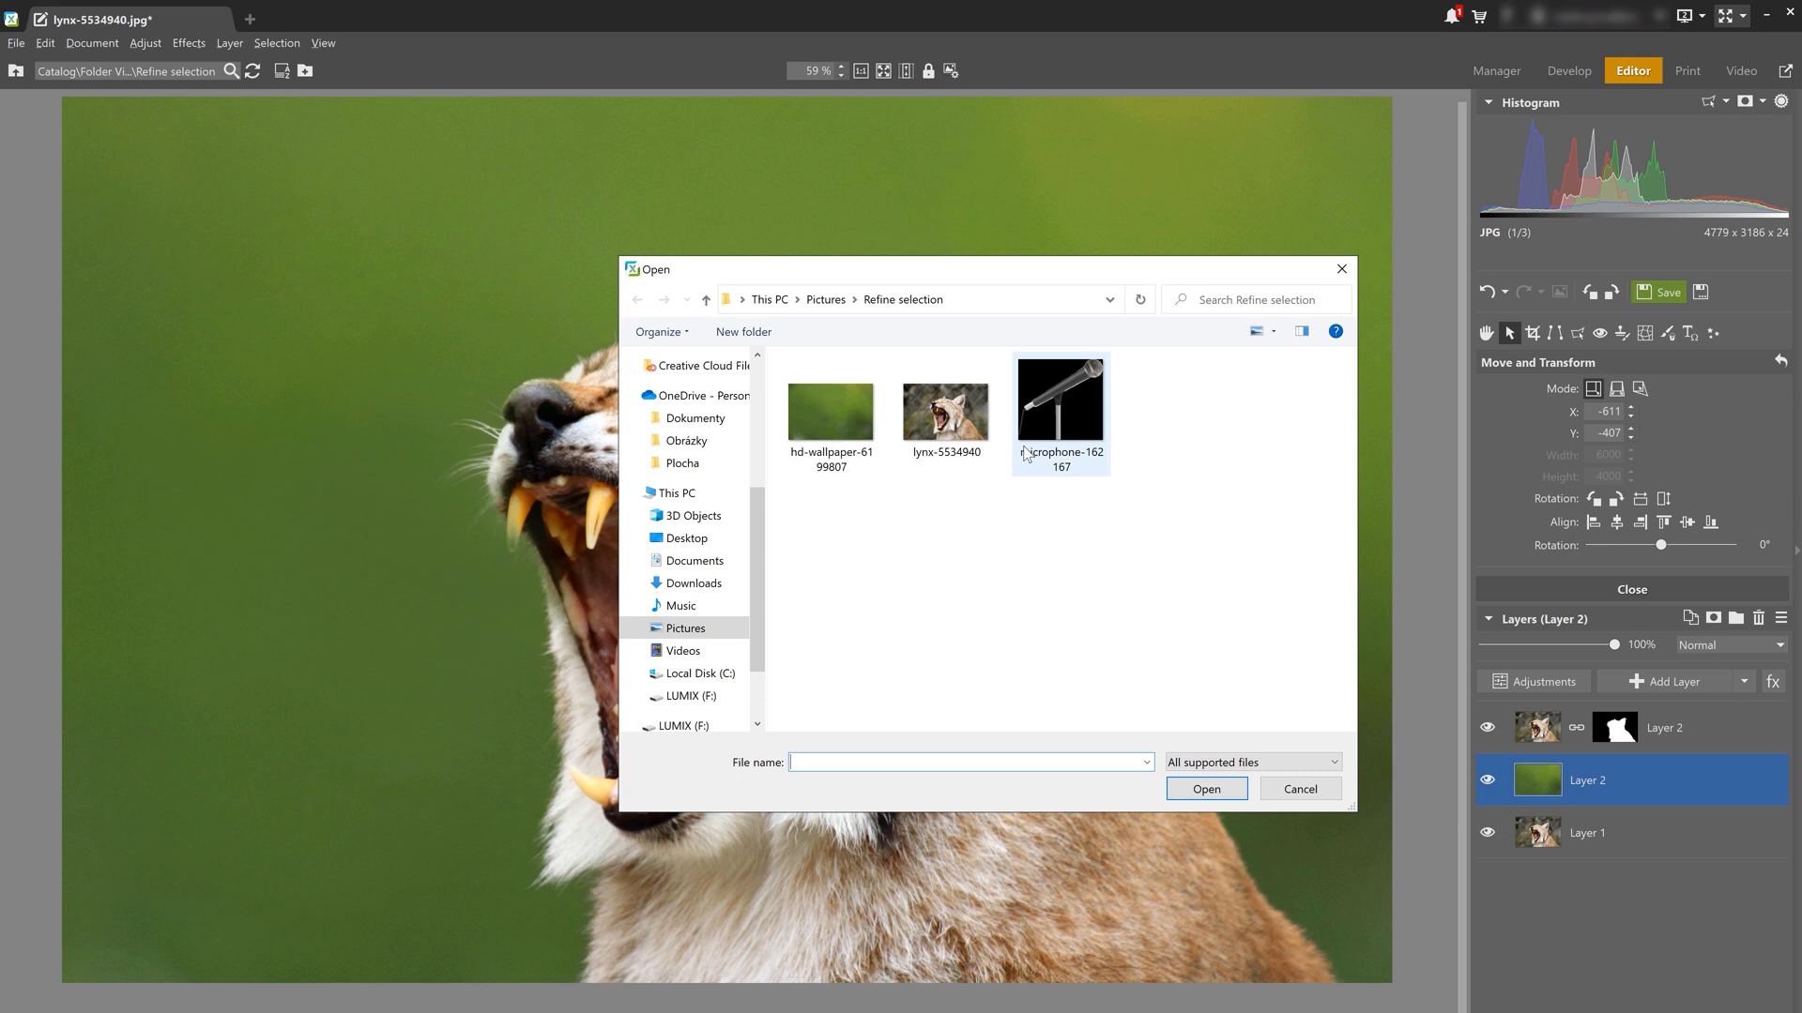
double_click(1055, 408)
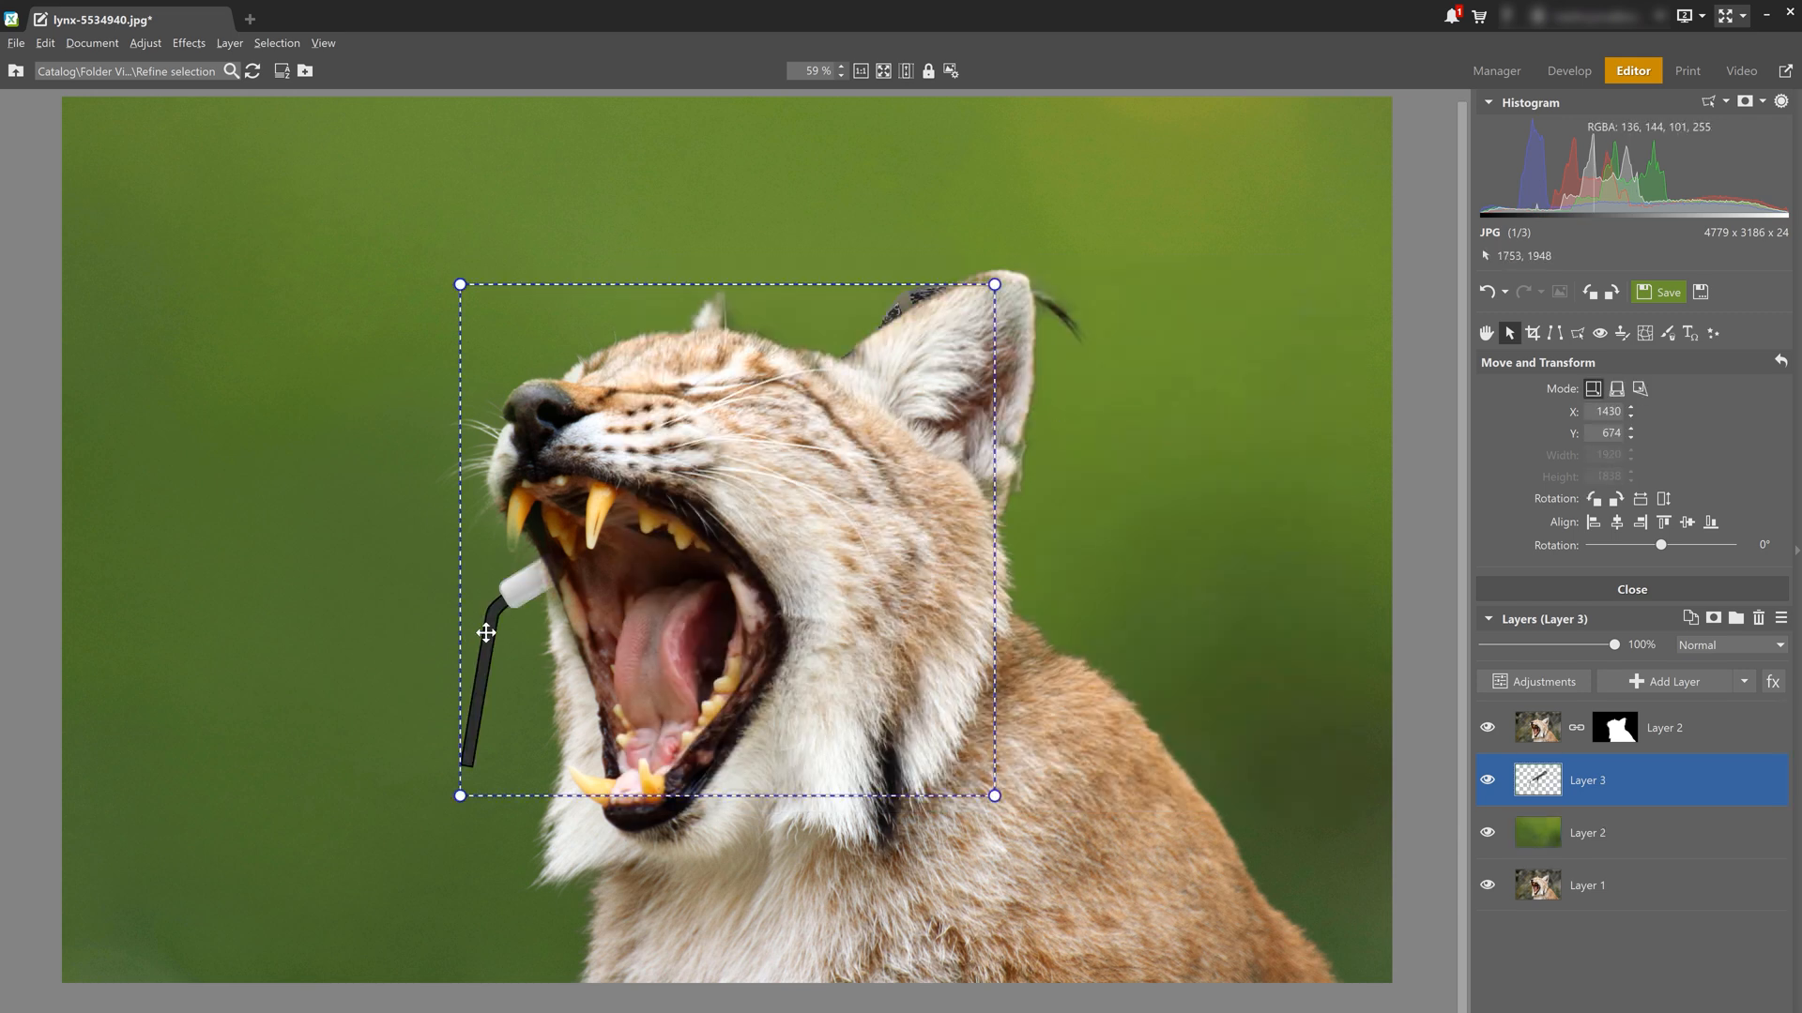
Shrink the microphone, position it in front of the lynx's mouth at about X 350, Y 2024, and apply the transformation
left_click_drag(506, 608, 79, 912)
left_click_drag(557, 599, 375, 773)
left_click_drag(270, 845, 408, 732)
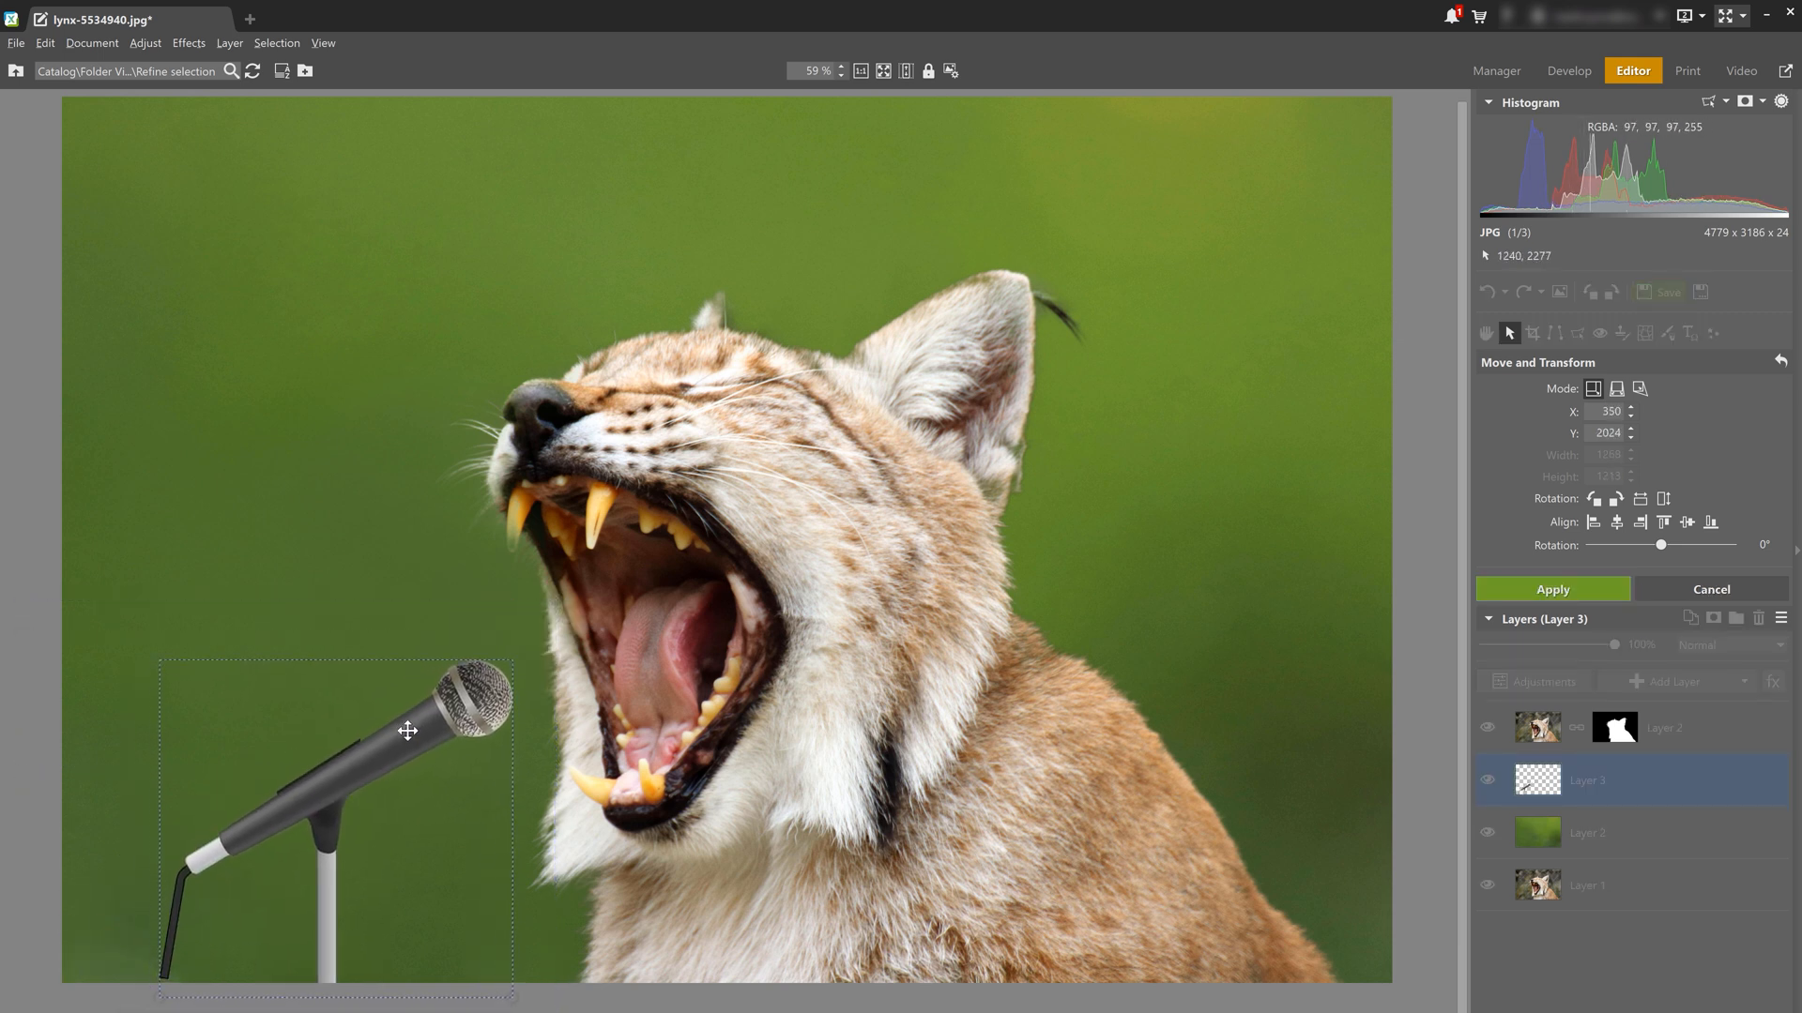
left_click(1603, 591)
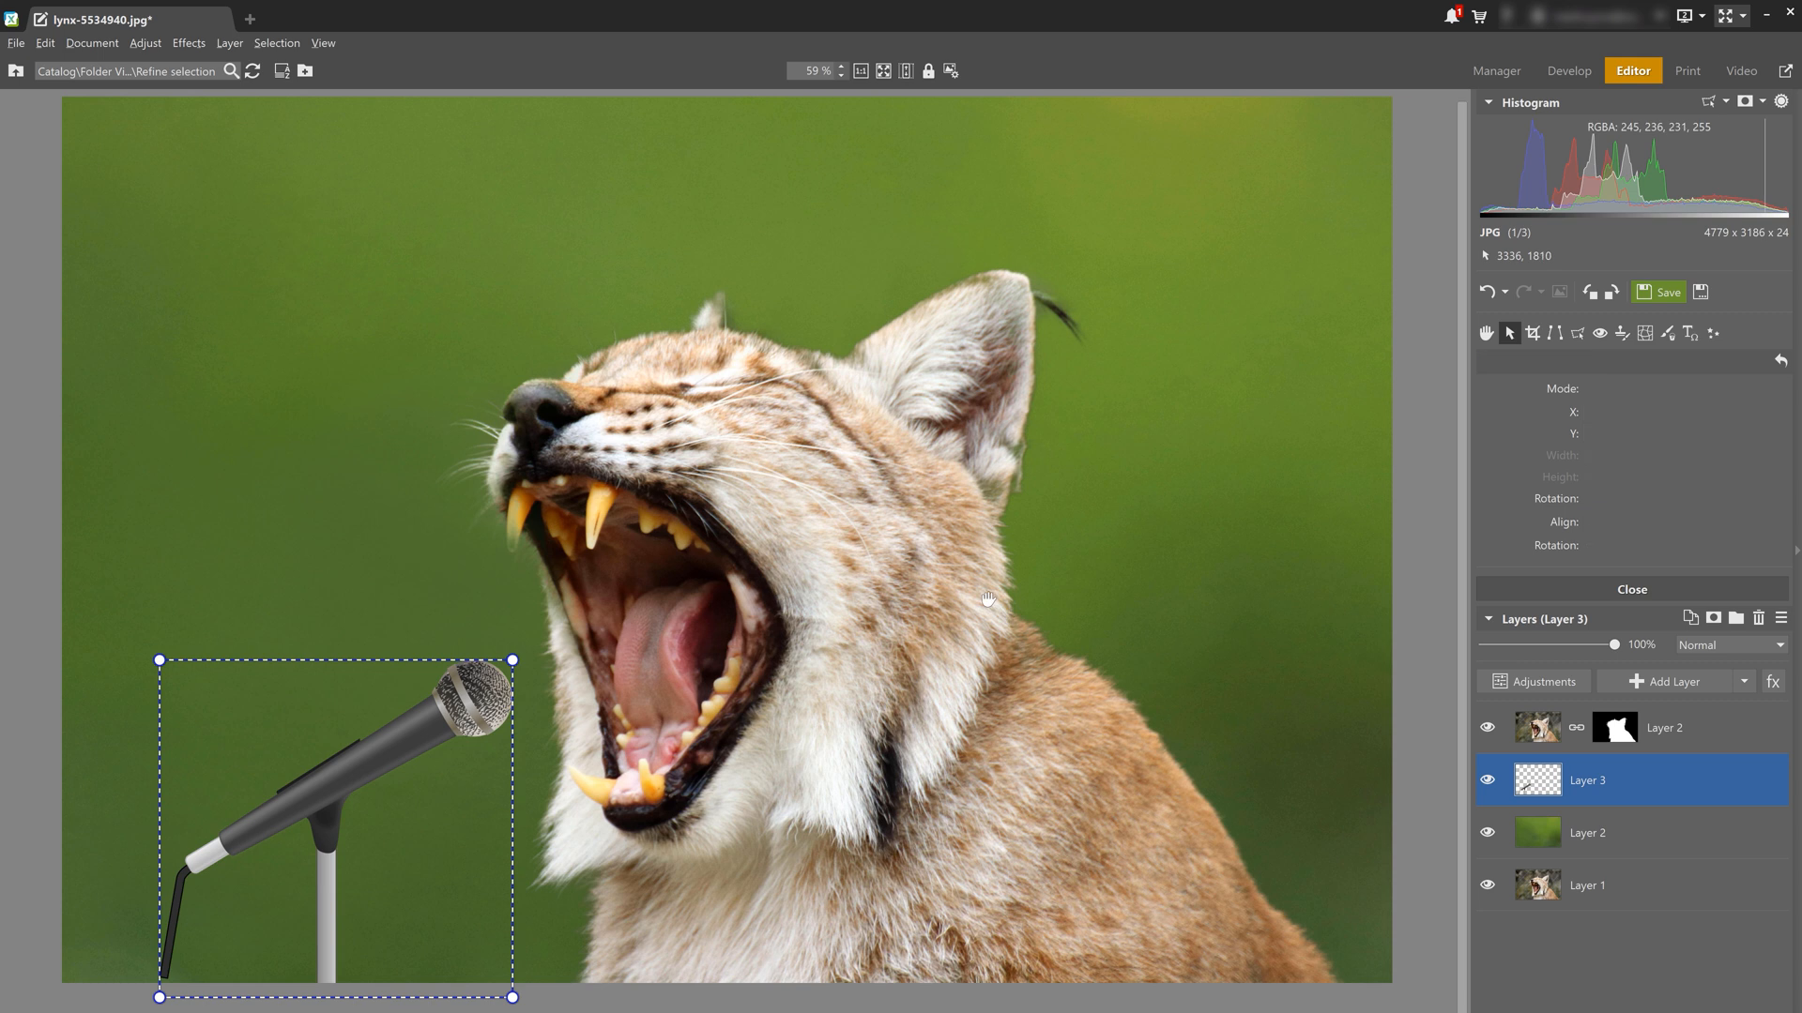
scroll(1257, 628, "down", 1)
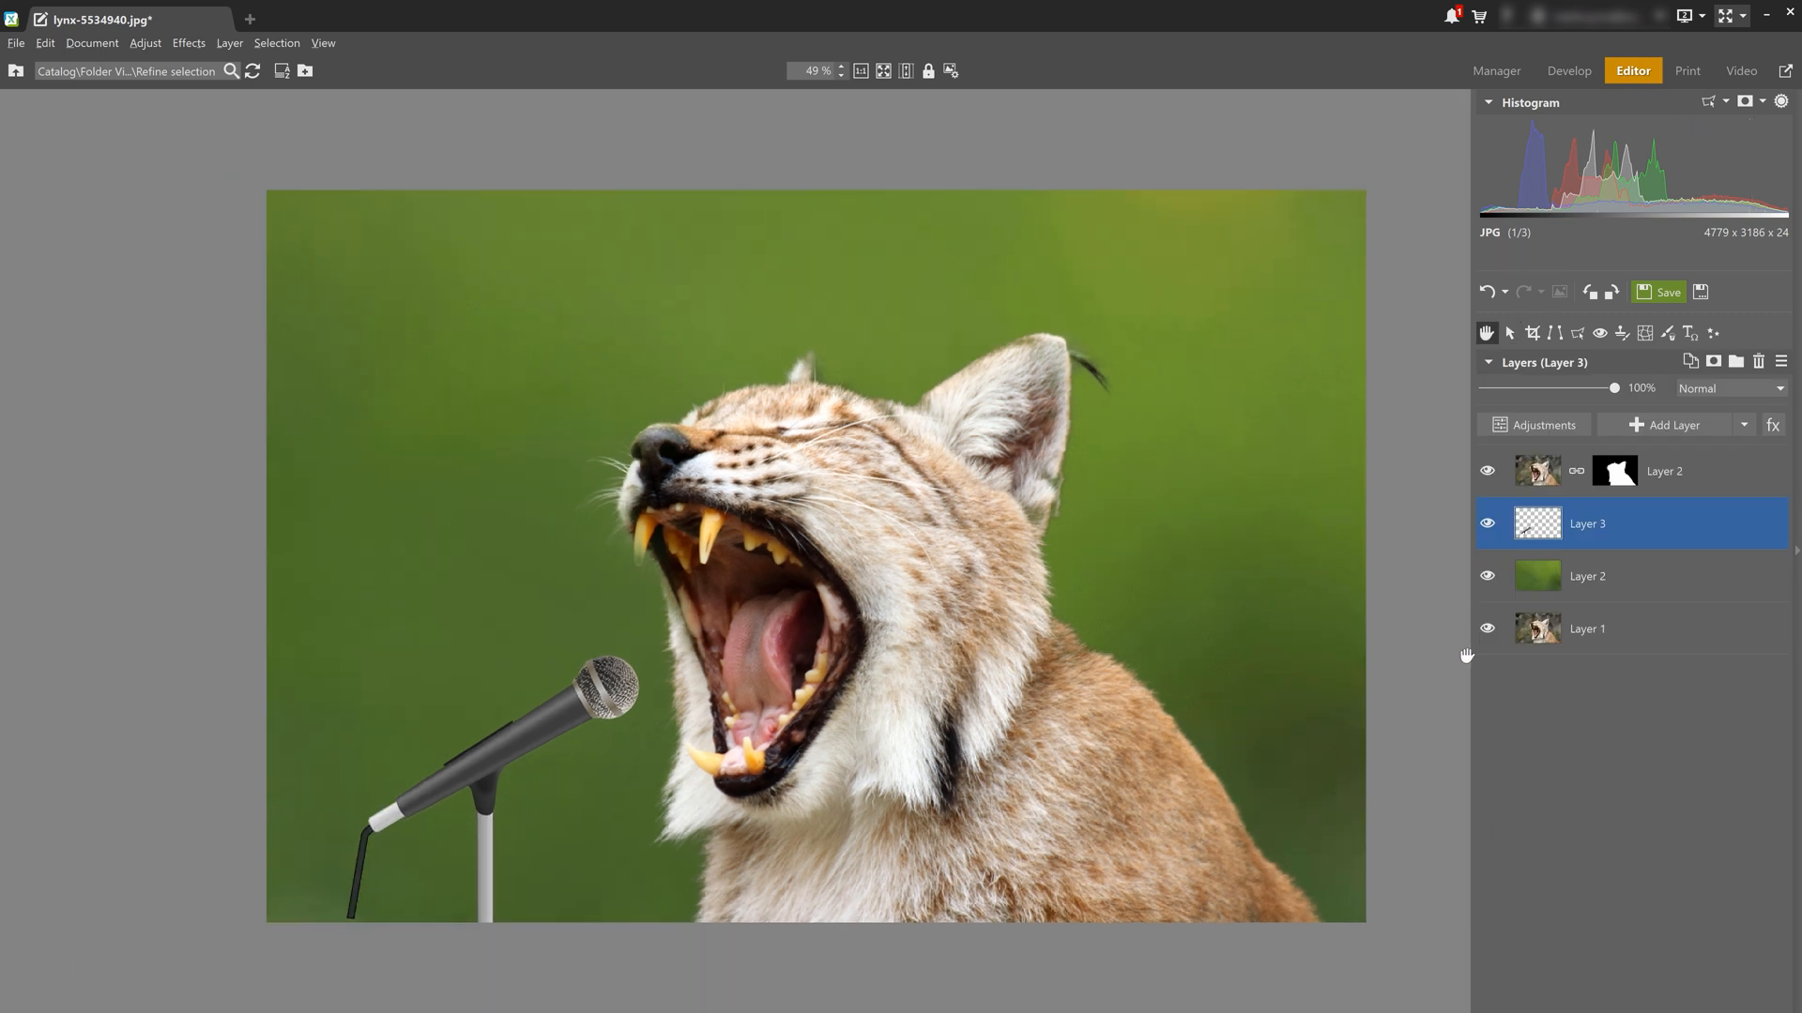